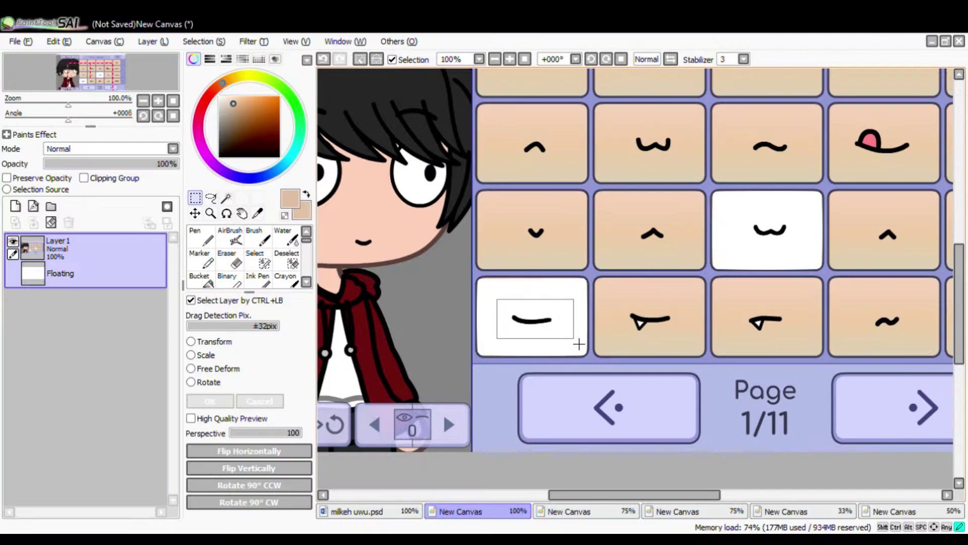
- Paste the copied curved smile into milkeh uwu.psd and try a first placement and resize on the face
click(357, 511)
key(ctrl+v)
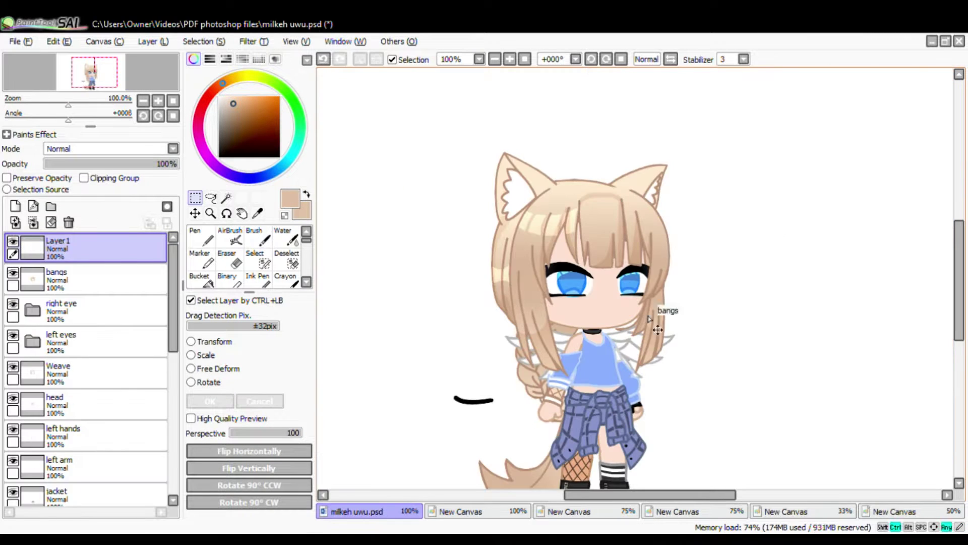
key(ctrl+t)
scroll(473, 382, up, 2)
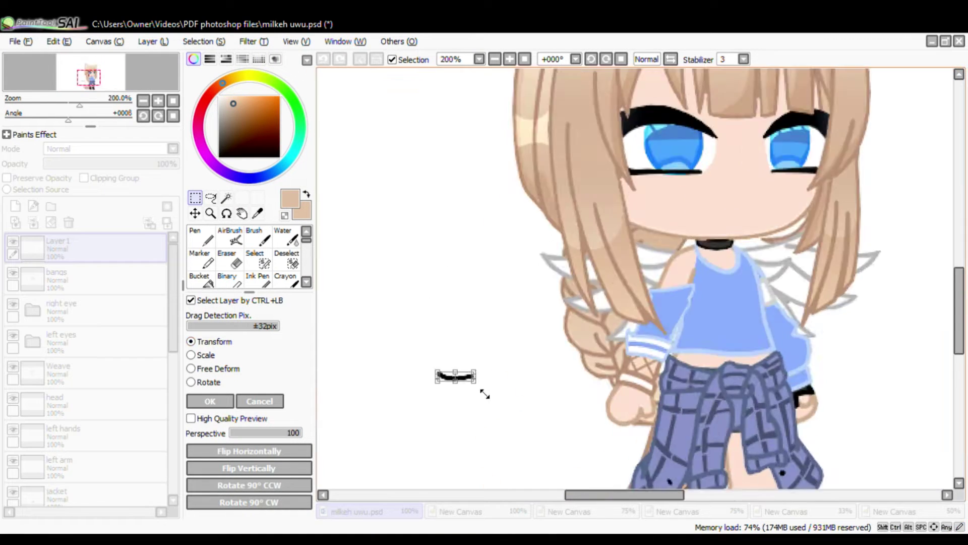
scroll(746, 215, up, 1)
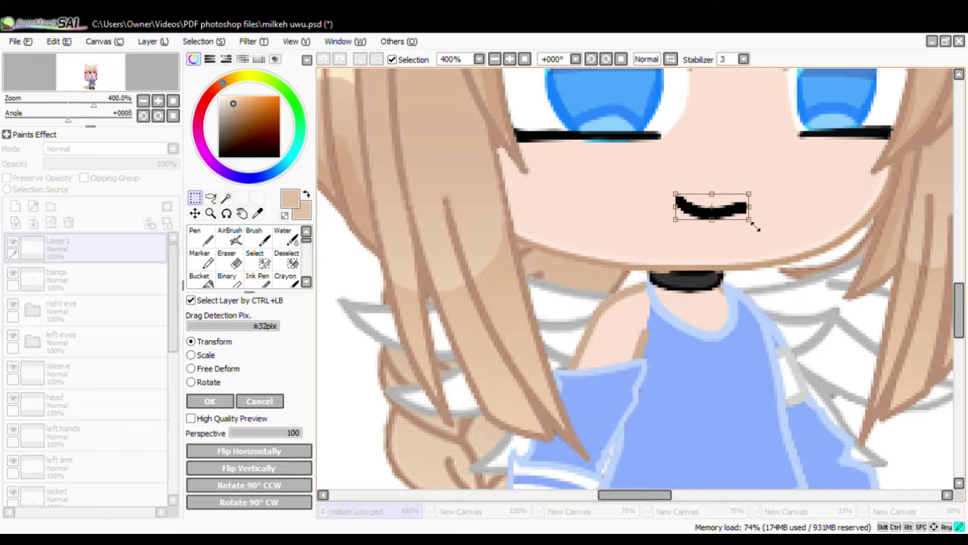
drag(755, 226, 761, 230)
scroll(750, 223, down, 3)
scroll(750, 222, up, 3)
click(259, 402)
- Shrink the pasted smile with Transform and place it on the lower face between the eyes and chin
scroll(520, 318, down, 3)
click(217, 342)
drag(439, 407, 633, 288)
scroll(590, 271, up, 4)
drag(606, 288, 607, 307)
drag(712, 320, 709, 320)
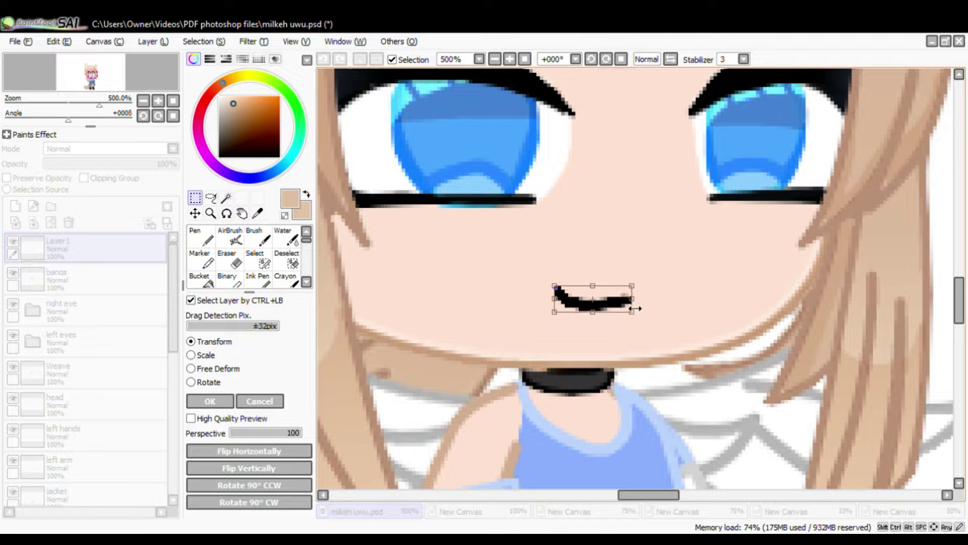
scroll(630, 311, down, 1)
click(210, 401)
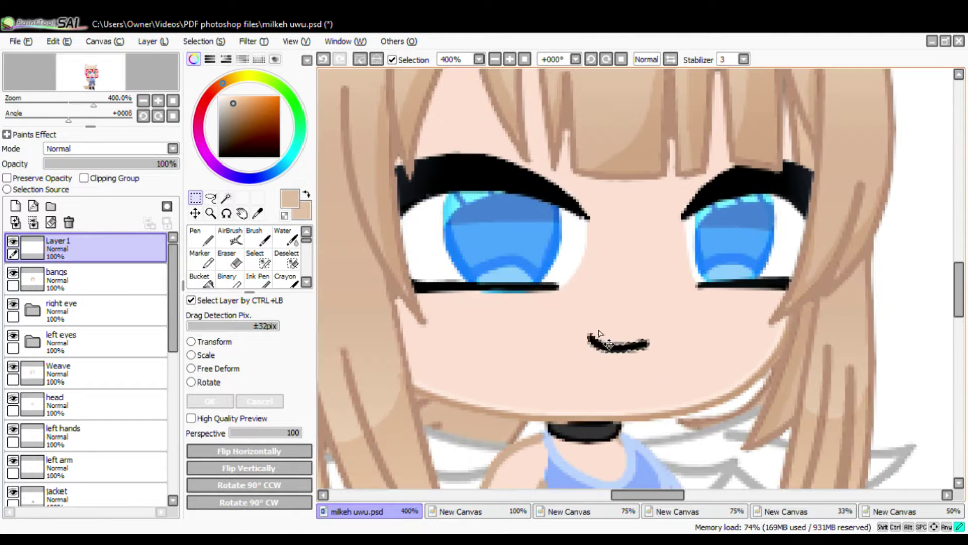
- Nudge the smile on the lower face and refine its size and shape with Transform
drag(600, 331, 587, 355)
key(ctrl+d)
scroll(607, 309, down, 2)
scroll(607, 310, up, 2)
click(202, 343)
scroll(633, 367, up, 1)
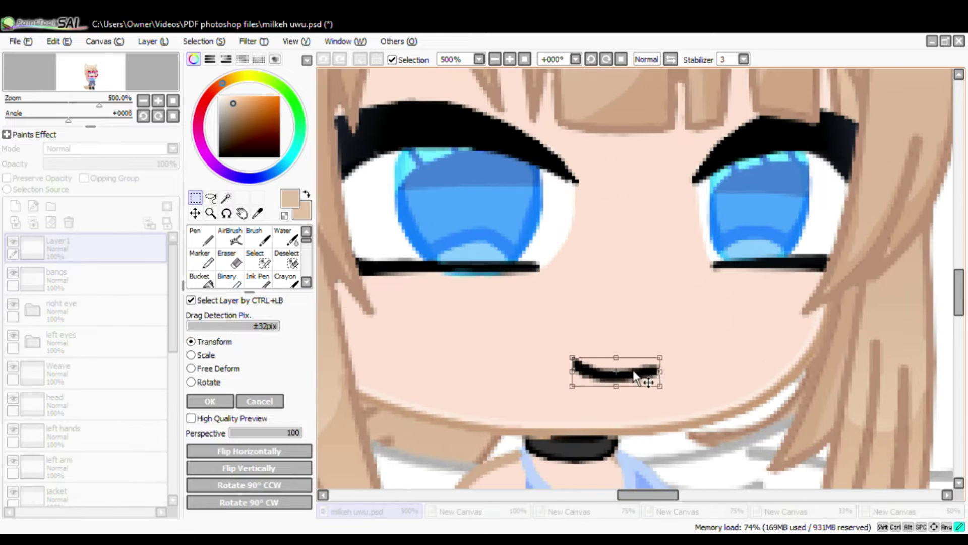
key(Return)
key(ctrl+t)
scroll(672, 375, up, 2)
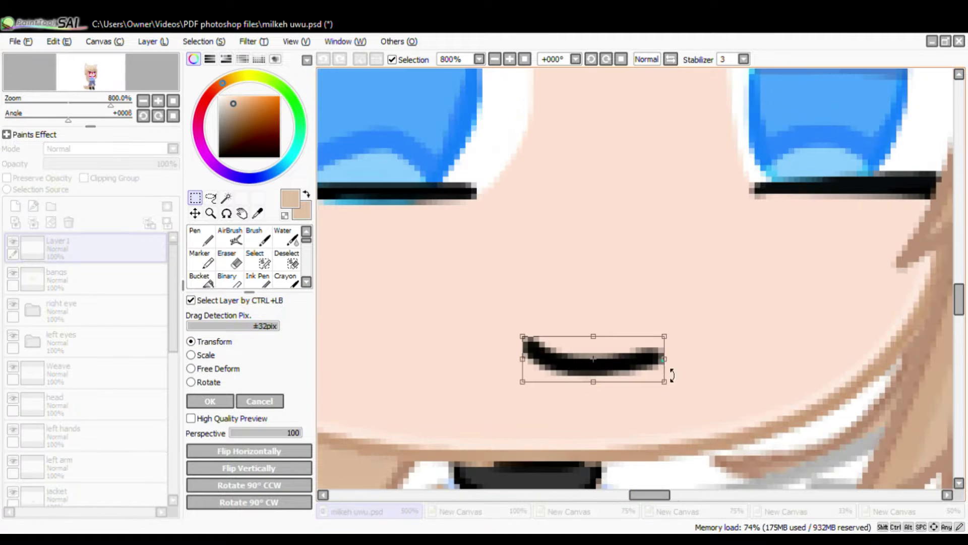
key(Return)
scroll(567, 267, down, 4)
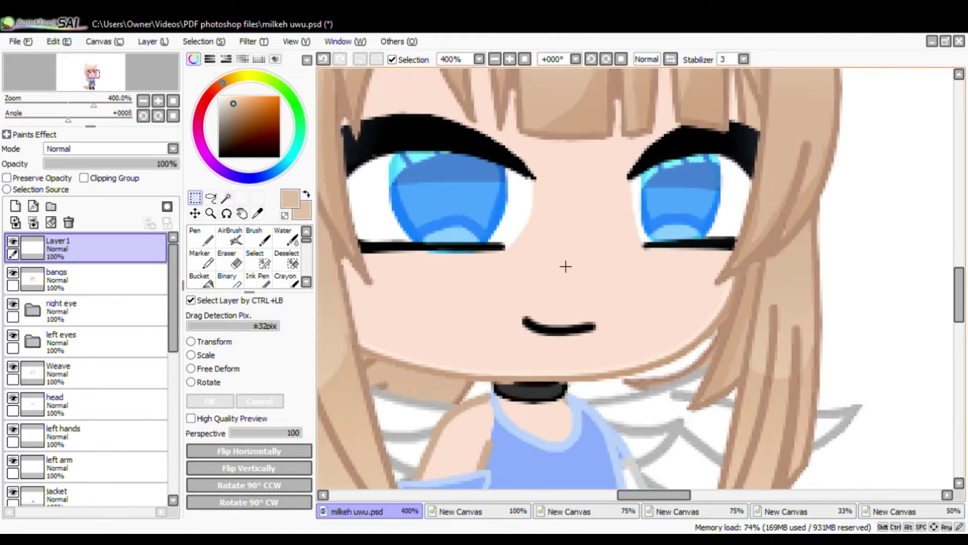
- Shift the smile sideways to line it up between the two eyes and clear the selection
scroll(650, 266, up, 4)
mouse_move(726, 378)
mouse_down()
mouse_move(781, 375)
mouse_move(770, 375)
mouse_up()
scroll(657, 285, down, 3)
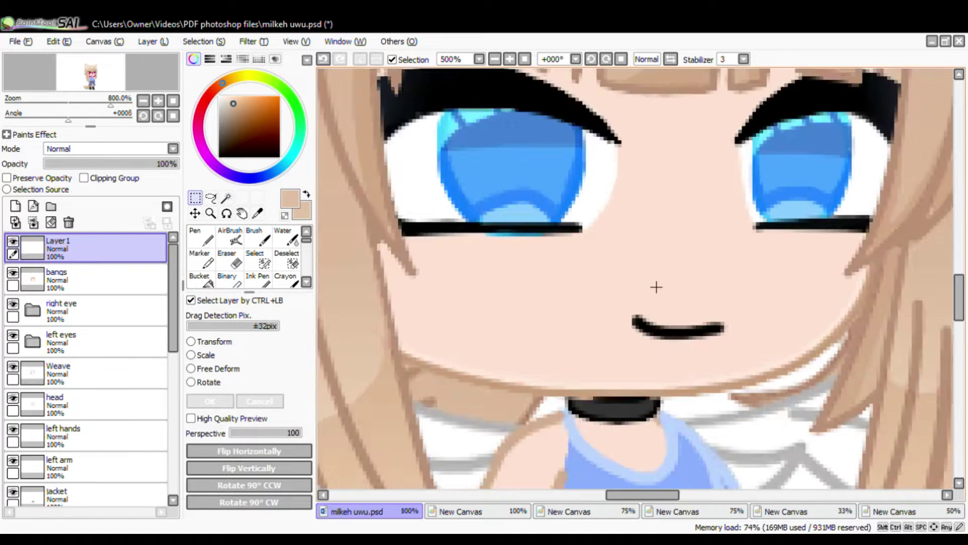
scroll(671, 286, up, 3)
drag(483, 238, 689, 392)
drag(666, 359, 643, 359)
key(ctrl+d)
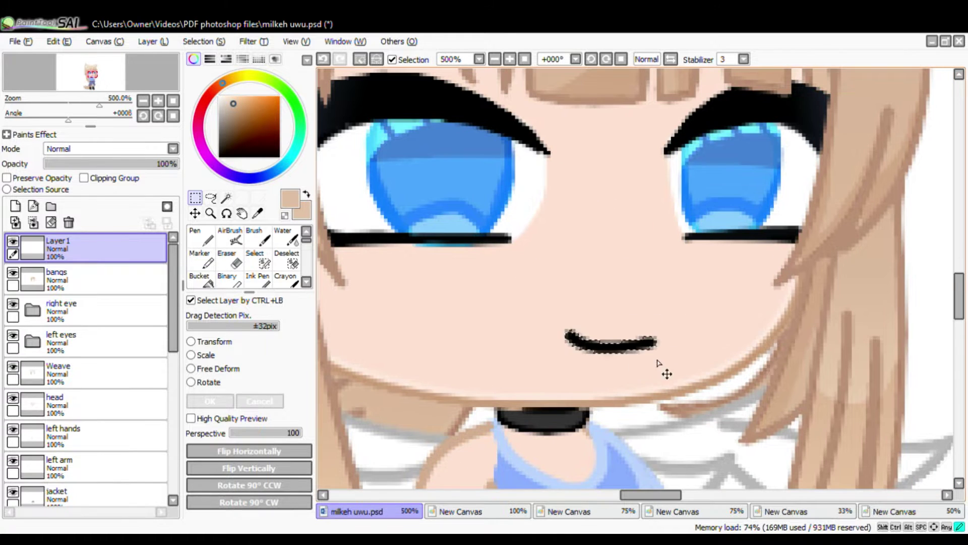
key(ctrl+d)
- Select the mouth area, reposition the smile slightly, and widen it a little with Transform
scroll(555, 261, down, 4)
scroll(560, 261, up, 4)
drag(488, 218, 777, 449)
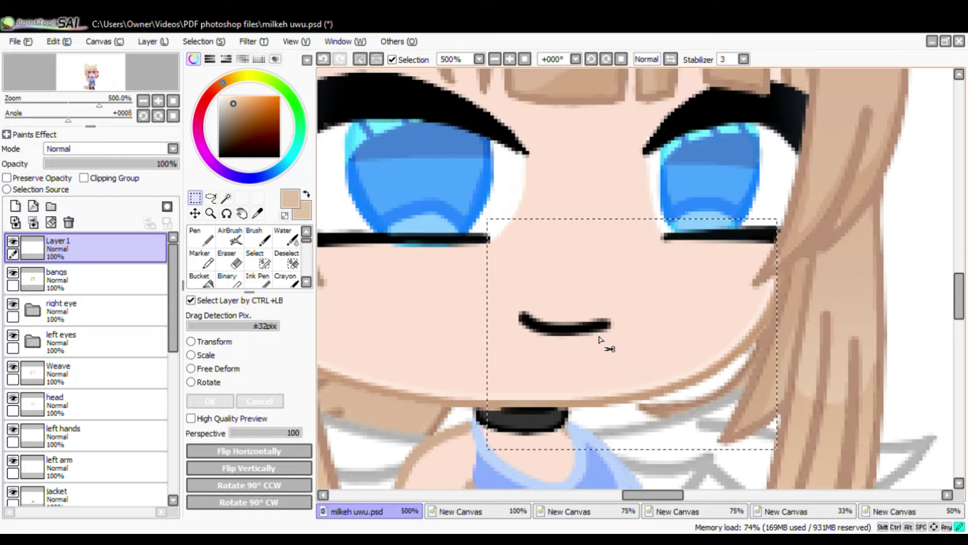
scroll(595, 356, down, 2)
scroll(547, 330, up, 2)
key(ctrl+t)
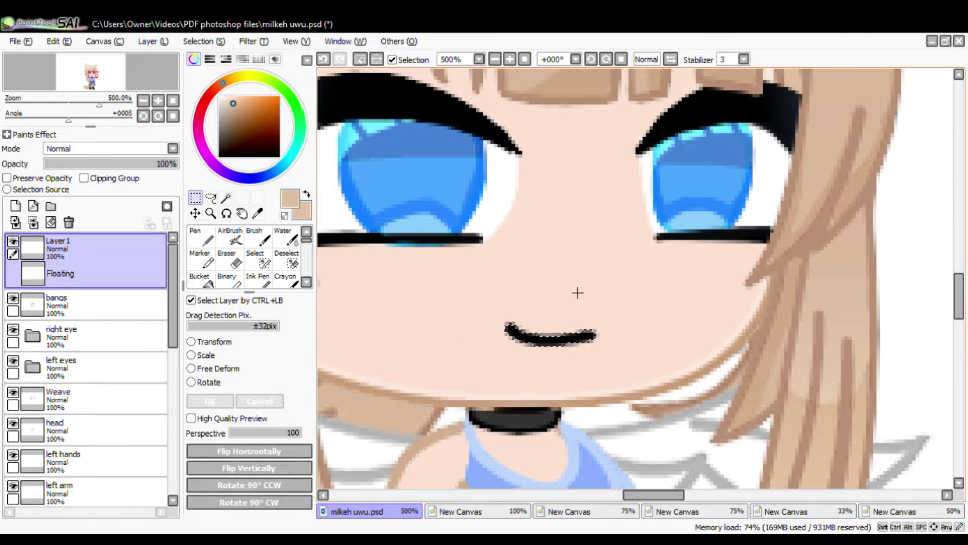
drag(612, 339, 615, 339)
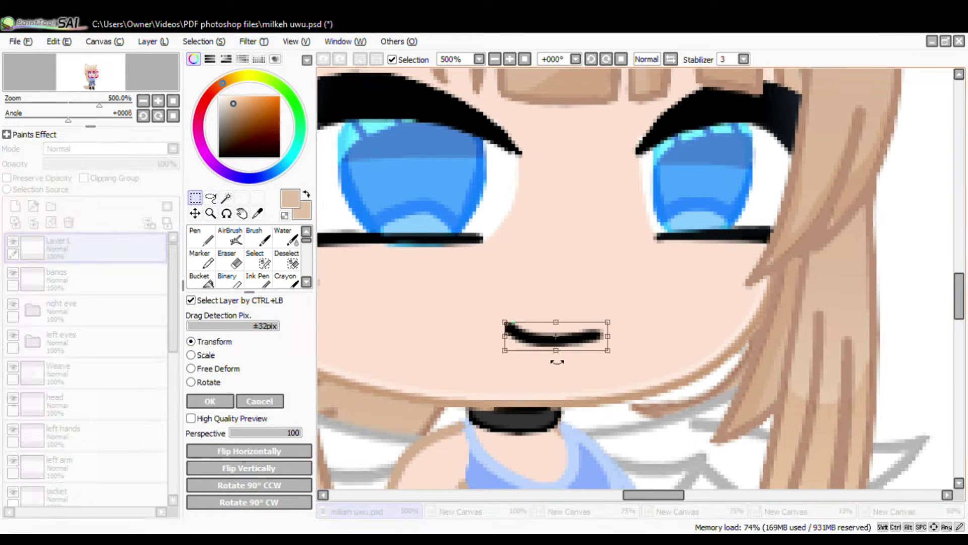
key(Return)
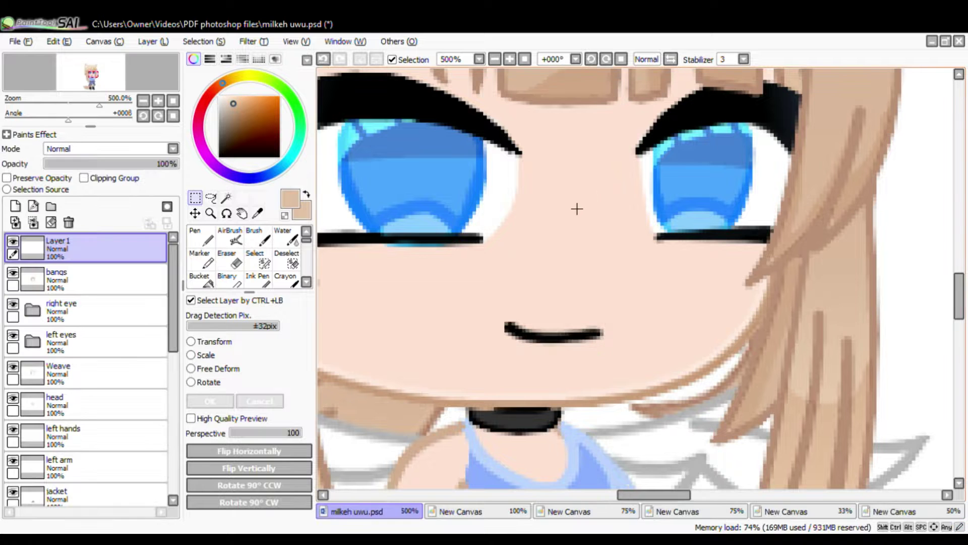
- Check the smile's size and placement against the whole face from several zoom levels
scroll(577, 207, down, 2)
scroll(703, 412, up, 2)
scroll(570, 328, down, 2)
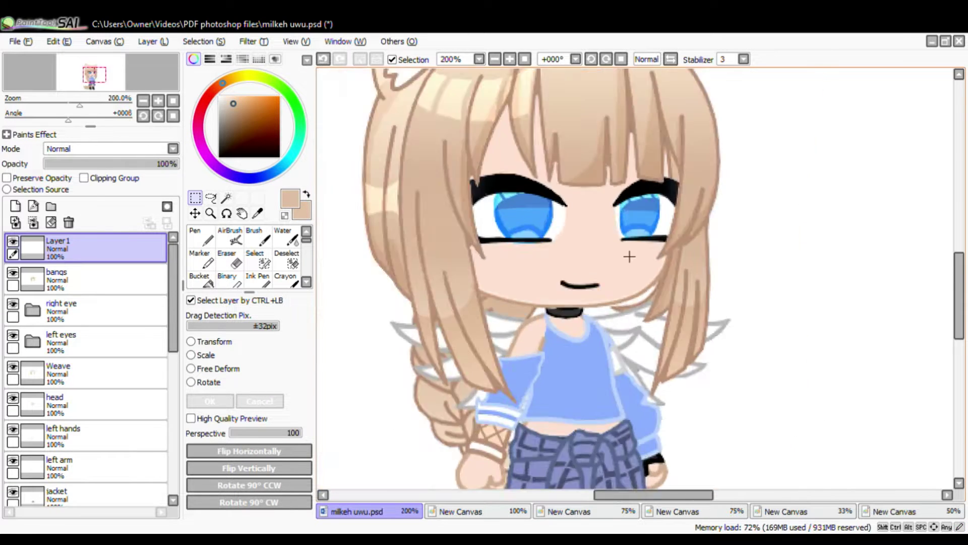
scroll(629, 255, up, 3)
key(ctrl+t)
scroll(621, 225, down, 3)
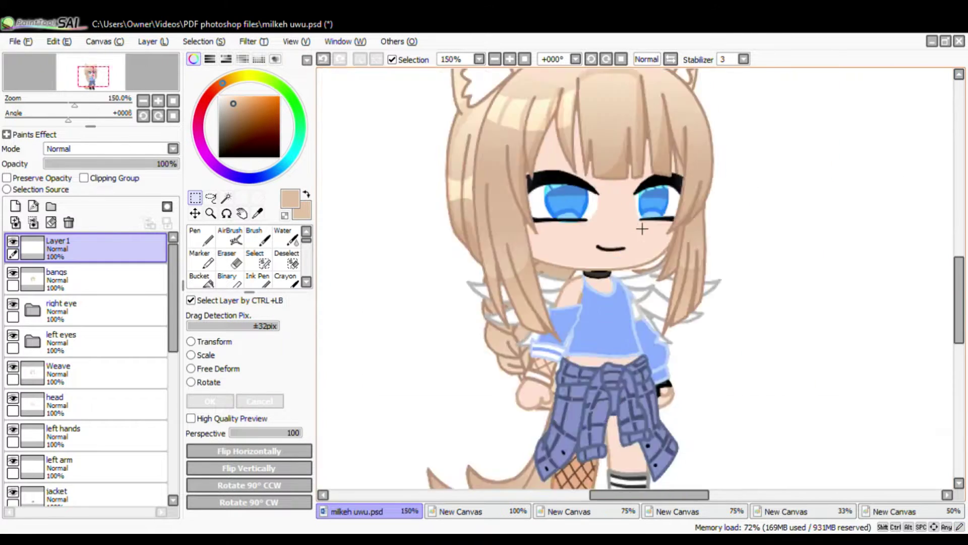
scroll(580, 252, up, 3)
- Create a layer folder, put the smile layer in it, and name the folder mouth
click(51, 206)
drag(76, 280, 87, 250)
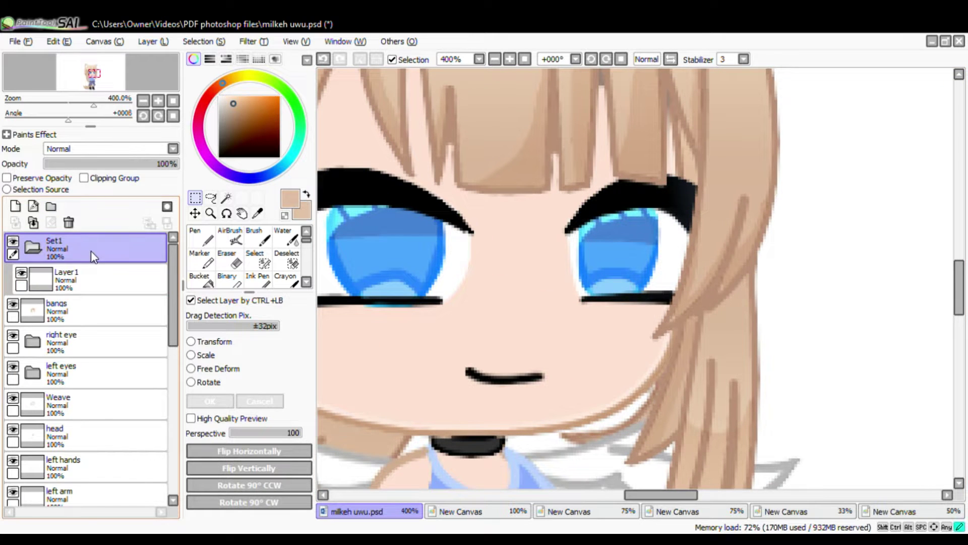
double_click(91, 250)
text(mouth)
key(Return)
- Copy the w-shaped cat mouth from the first mouth sheet into milkeh uwu.psd and move it over the face
click(585, 512)
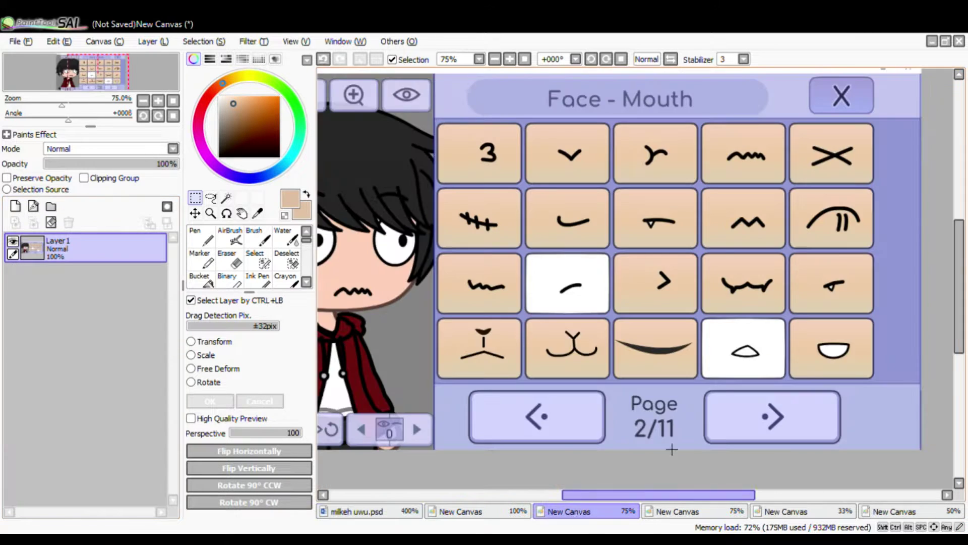
click(482, 512)
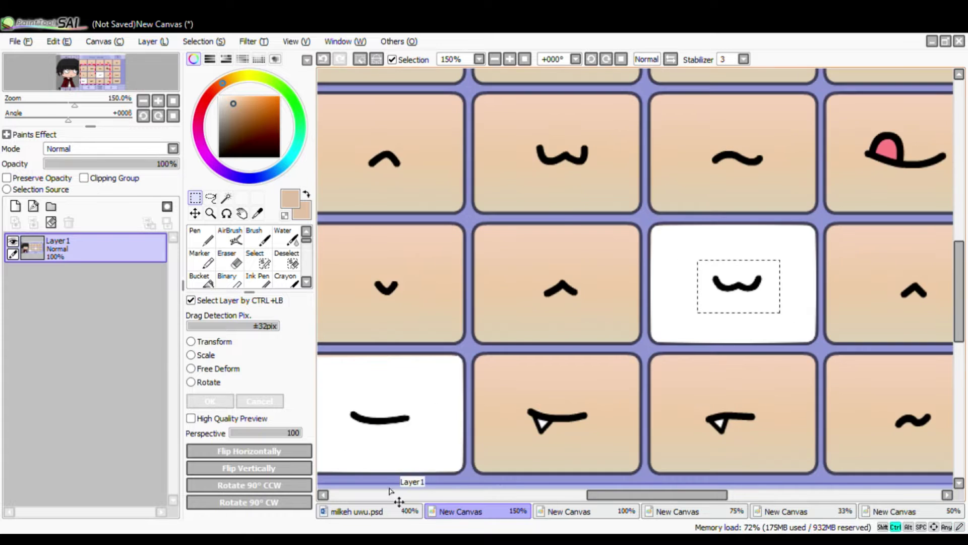
click(371, 511)
key(ctrl+v)
scroll(609, 327, down, 2)
drag(777, 330, 529, 315)
scroll(535, 313, up, 2)
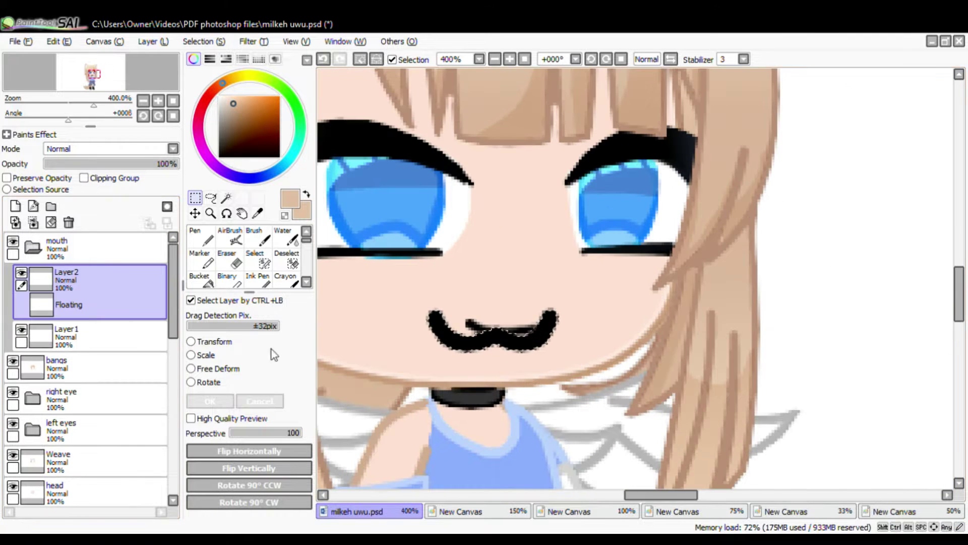
- Shrink the cat mouth to about the smile's width with Transform and hide the smile layer
key(ctrl+t)
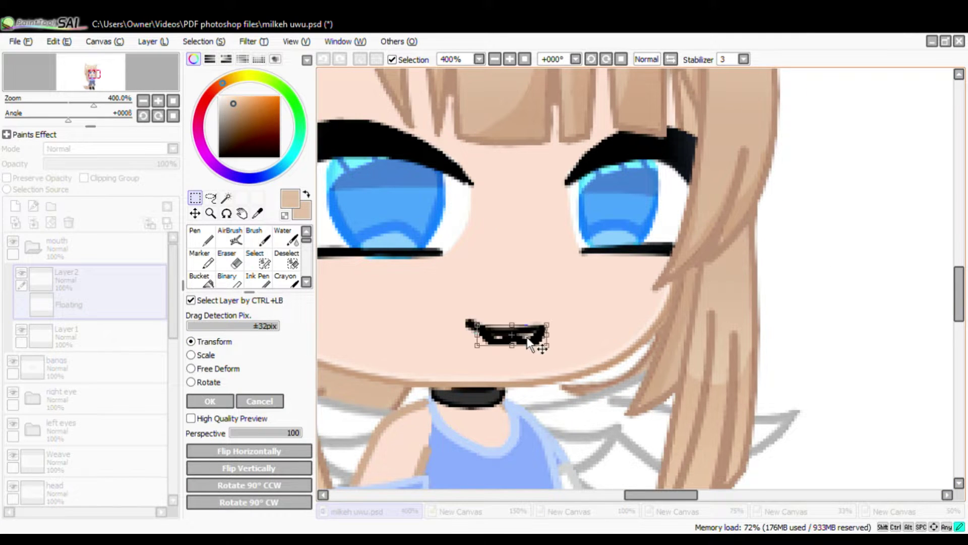
click(210, 401)
scroll(471, 353, down, 3)
scroll(447, 343, up, 2)
click(21, 304)
scroll(443, 341, down, 2)
scroll(457, 336, up, 3)
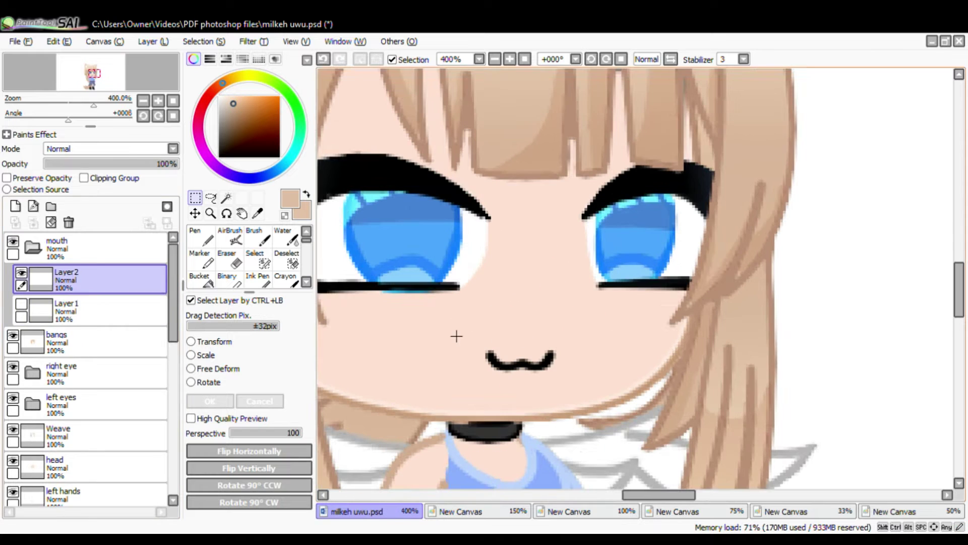
- Fine-tune the cat mouth's proportions with Transform, making it slightly wider
key(ctrl+t)
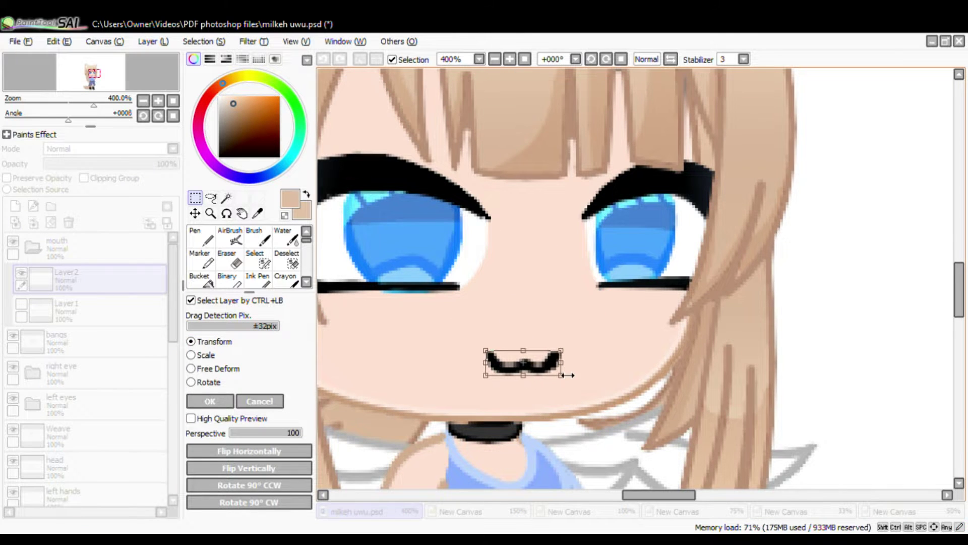
click(210, 401)
scroll(560, 242, down, 4)
scroll(555, 254, up, 5)
click(212, 341)
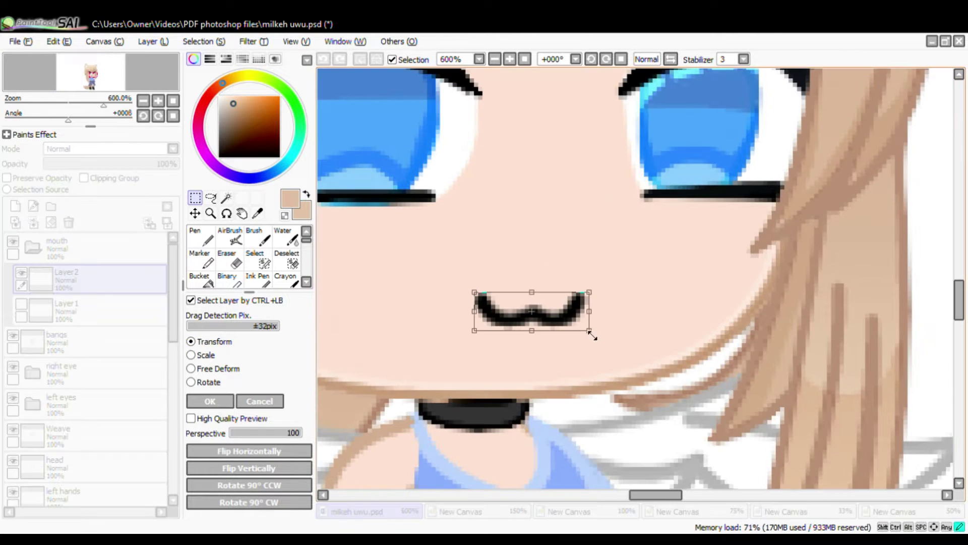
click(218, 400)
scroll(684, 320, down, 5)
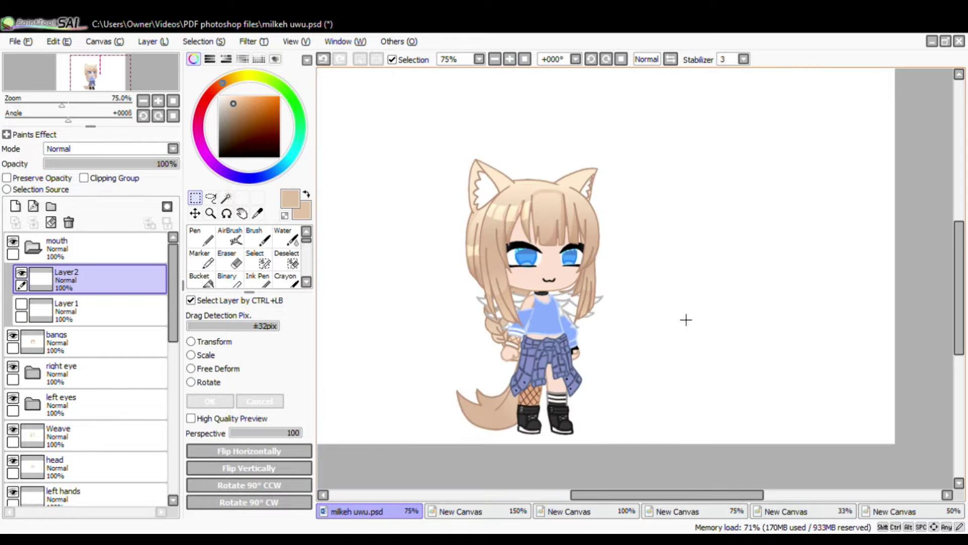
scroll(685, 320, up, 3)
- Copy the white triangular open mouth from the page 2/11 sheet into the mouth folder and hide the cat mouth layer
click(569, 511)
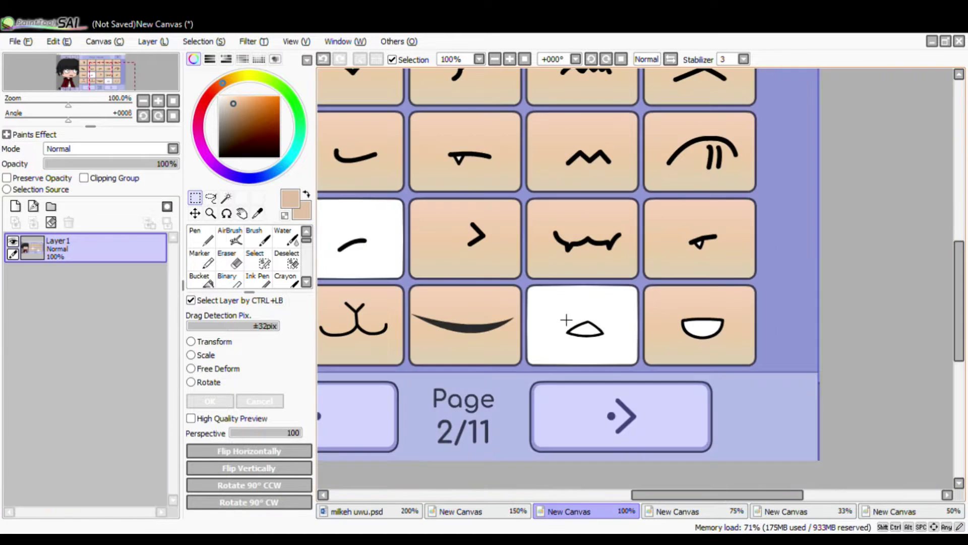
click(395, 513)
key(ctrl+v)
key(ctrl+t)
scroll(635, 361, up, 4)
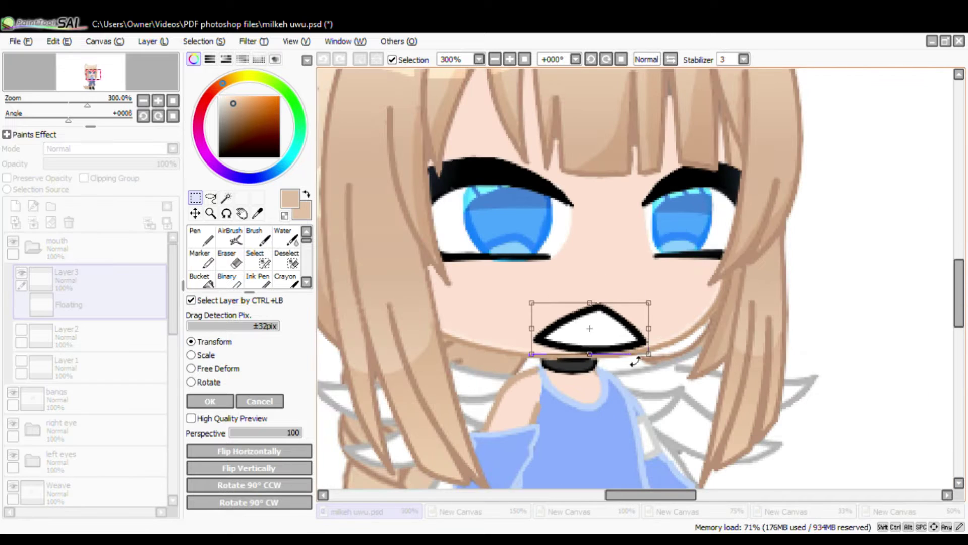
- Shrink the triangular open mouth with Transform and position it on the lower face above the chin line
mouse_move(649, 354)
mouse_down()
mouse_move(574, 325)
mouse_move(662, 333)
mouse_move(639, 338)
mouse_up()
scroll(585, 327, up, 3)
click(217, 404)
click(210, 401)
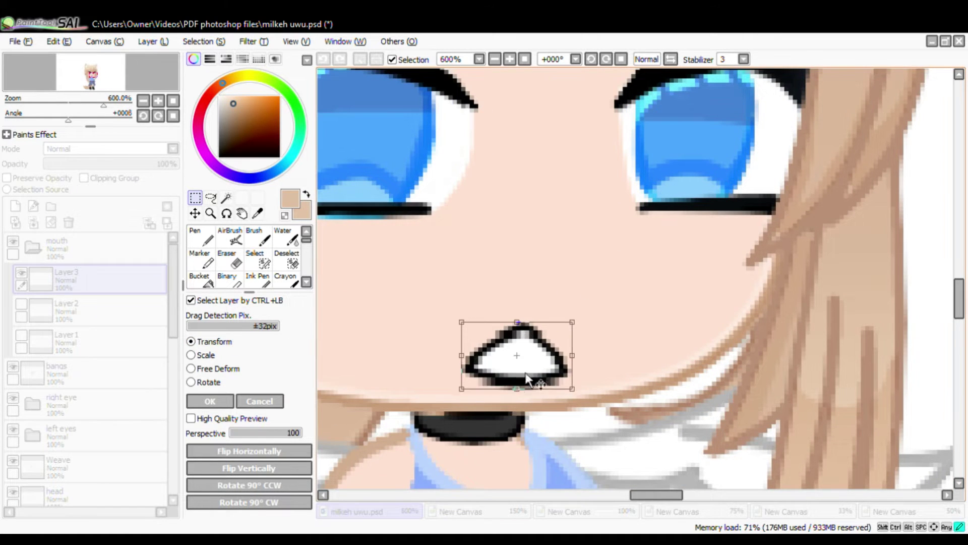
drag(526, 379, 521, 362)
drag(519, 378, 518, 370)
key(Return)
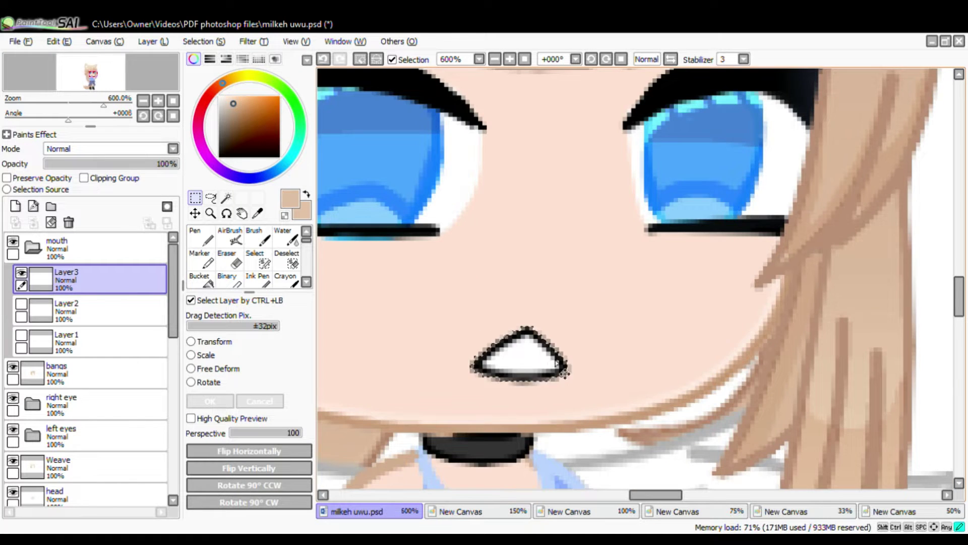
- Nudge the triangular mouth into line between the eyes, comparing it with the cat mouth's position
drag(556, 360, 583, 360)
scroll(572, 296, down, 5)
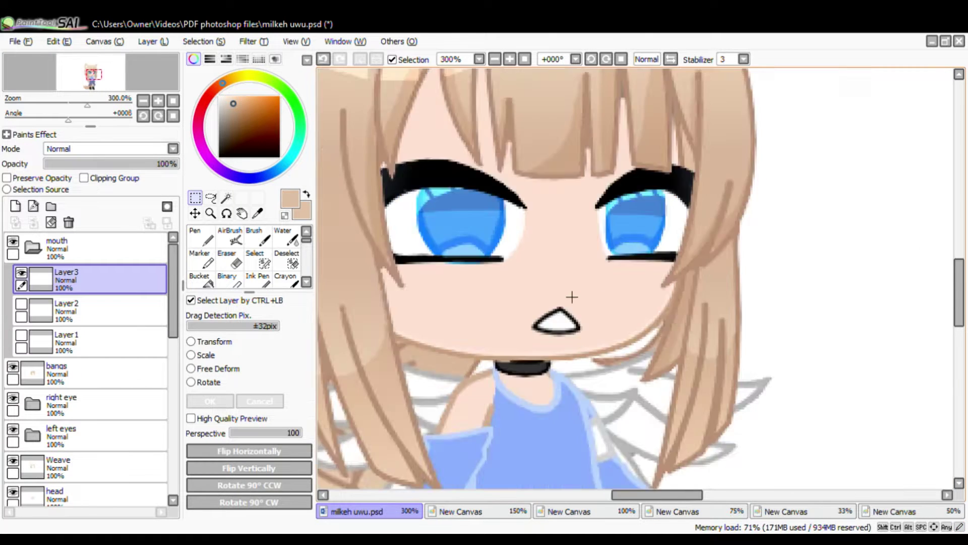
scroll(580, 305, up, 5)
drag(479, 323, 487, 306)
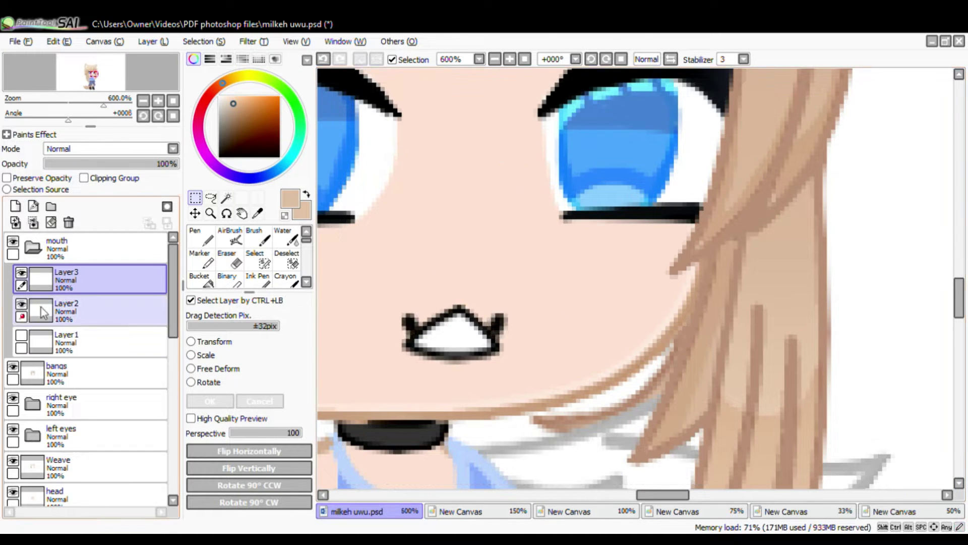
- Adjust the triangular mouth's size slightly with Transform
scroll(530, 320, down, 4)
scroll(529, 323, up, 5)
key(ctrl+t)
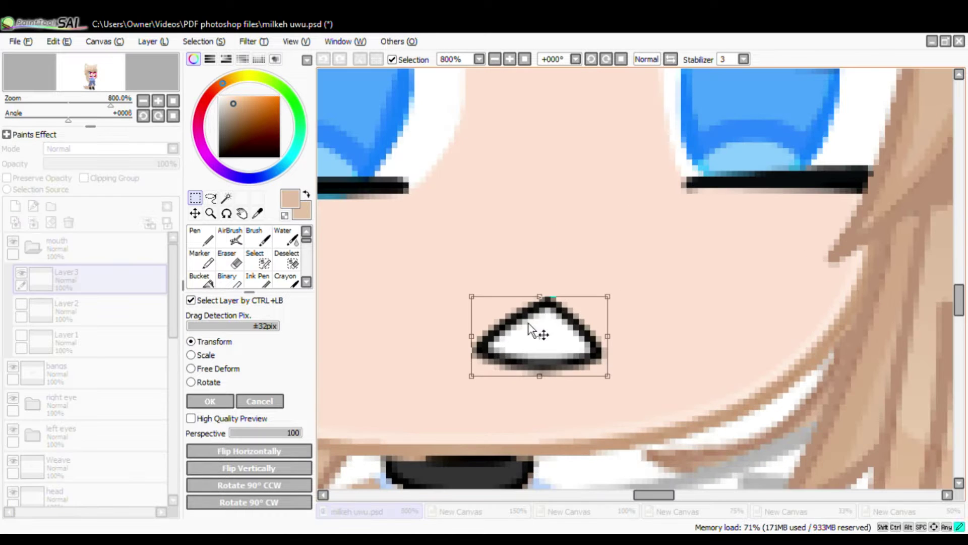
click(210, 400)
scroll(570, 257, down, 8)
scroll(580, 252, up, 4)
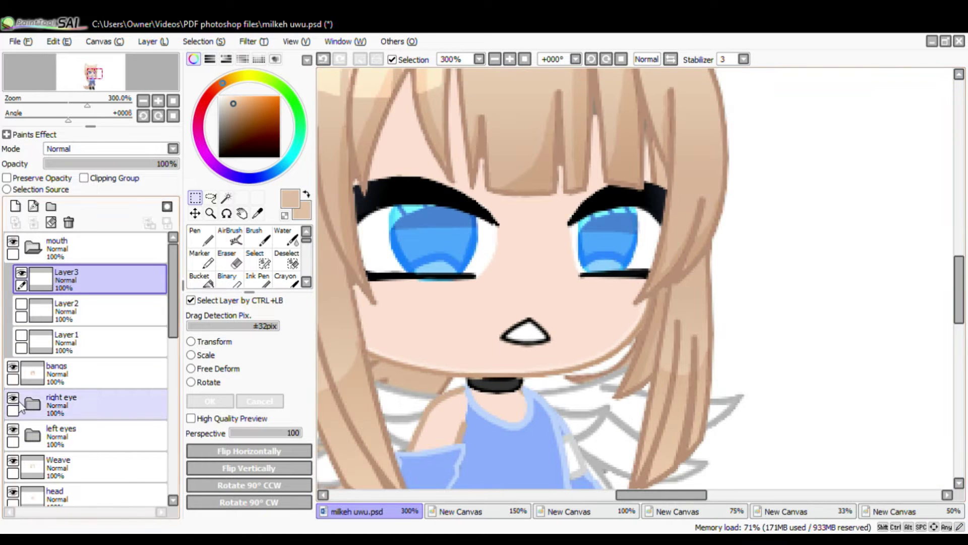
- Check the right eye folder by toggling its visibility, expand it, and select the Eye ball layer
click(13, 398)
click(13, 398)
click(33, 404)
scroll(34, 429, down, 1)
ctrl+click(595, 252)
scroll(580, 272, up, 1)
scroll(625, 300, down, 4)
scroll(623, 298, up, 4)
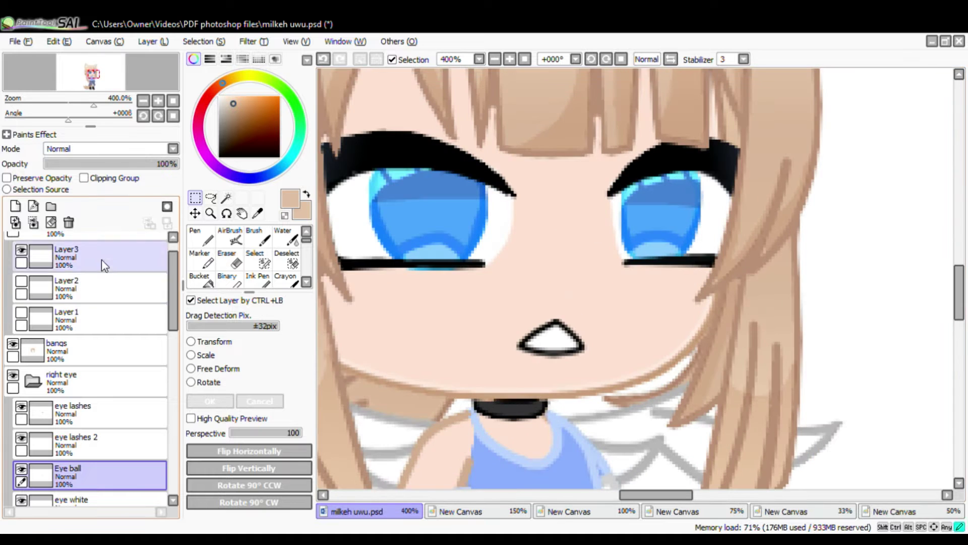
- Reselect the triangular mouth layer and make a final Transform adjustment to it
click(102, 259)
click(205, 344)
scroll(555, 374, up, 1)
scroll(457, 345, down, 6)
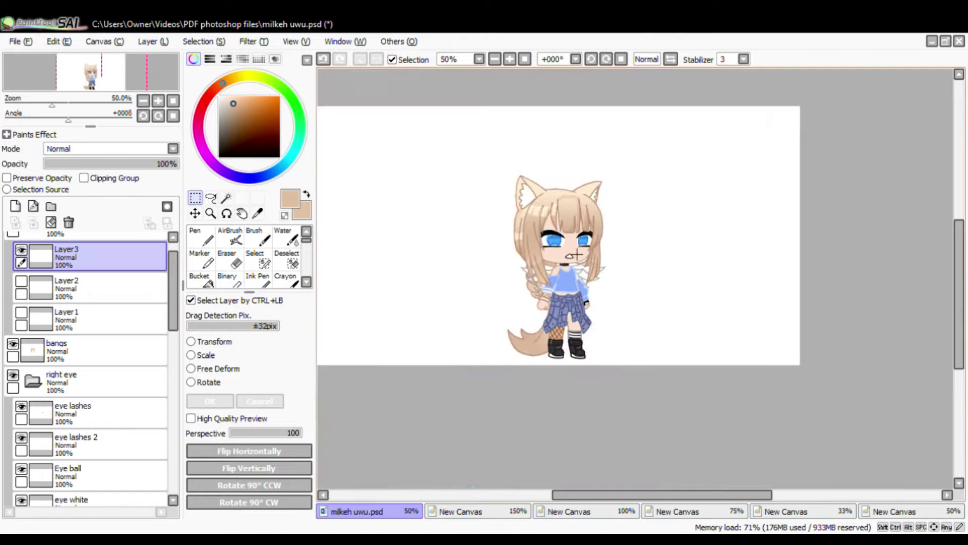
- Show the Layer1, Layer2 and Layer3 mouths together to compare how the triangular mouth lines up with the others
scroll(457, 346, up, 5)
key(Return)
scroll(545, 285, down, 4)
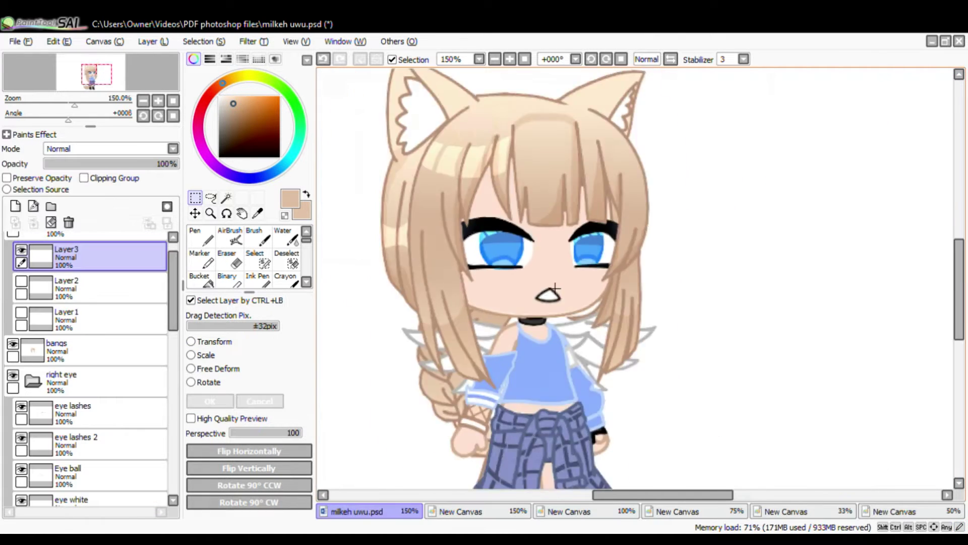
scroll(572, 293, up, 3)
scroll(555, 277, down, 5)
scroll(538, 264, up, 3)
scroll(530, 252, up, 2)
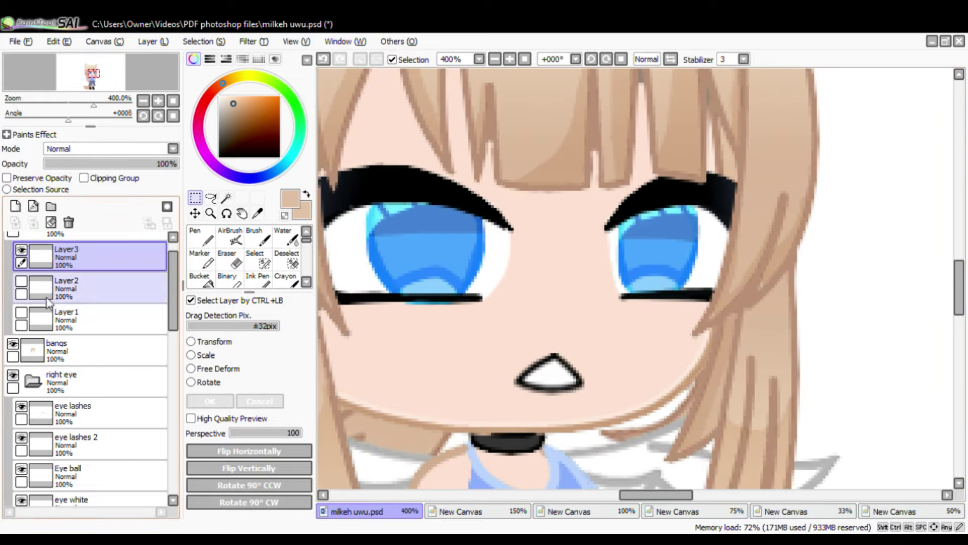
click(21, 250)
click(21, 312)
click(21, 313)
click(22, 313)
click(21, 281)
click(22, 251)
scroll(638, 266, down, 6)
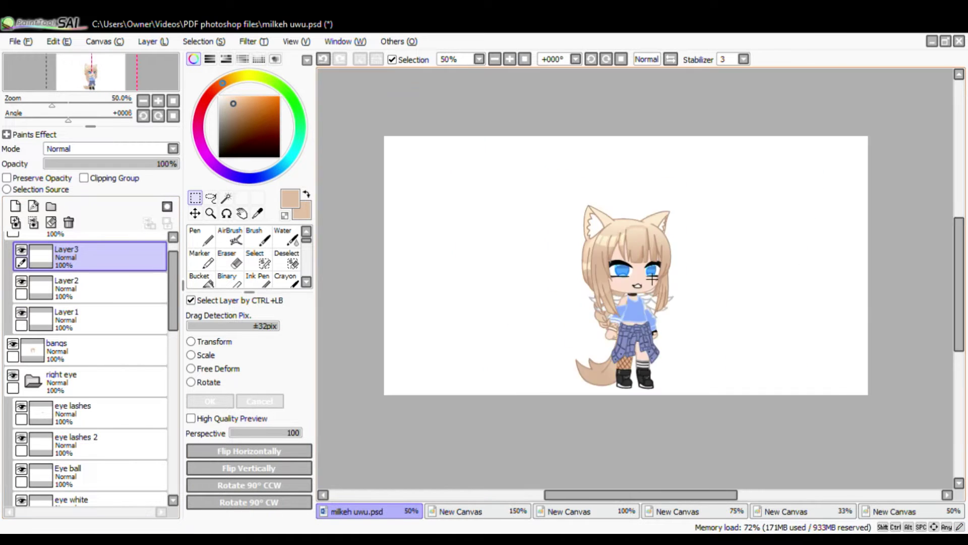
- Resize and shift the triangular mouth on Layer3 slightly with Transform
scroll(636, 266, up, 6)
click(219, 340)
scroll(502, 355, up, 3)
drag(578, 390, 571, 389)
drag(676, 398, 674, 392)
key(Return)
scroll(616, 307, down, 3)
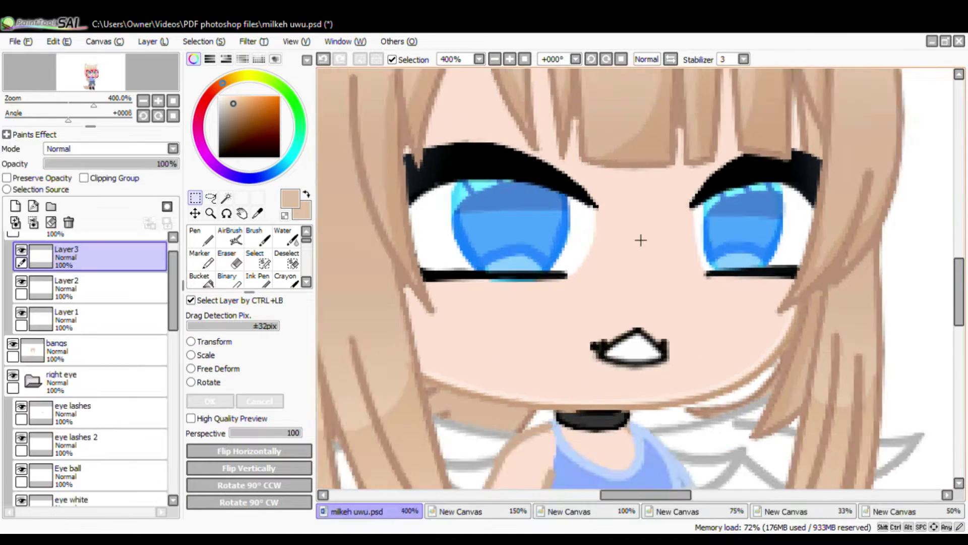
- Hide the Layer1, Layer2 and Layer3 mouths so the face is bare
click(21, 313)
click(22, 281)
scroll(410, 269, down, 5)
scroll(408, 269, up, 3)
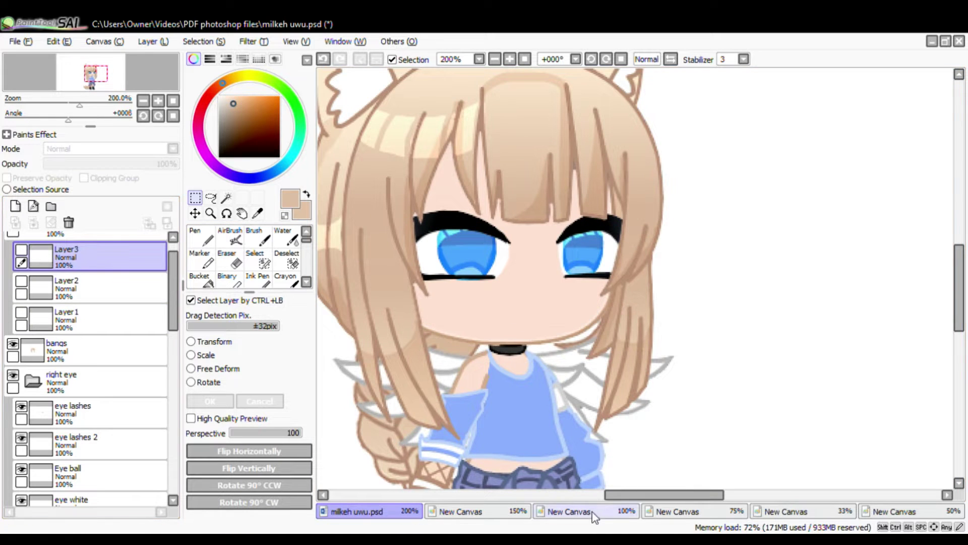
- Copy the wide open smiling mouth from its mouth sheet into milkeh uwu.psd and move it onto the face
click(677, 510)
key(ctrl+c)
click(371, 511)
key(ctrl+v)
scroll(706, 256, down, 3)
drag(803, 288, 633, 285)
scroll(656, 287, up, 6)
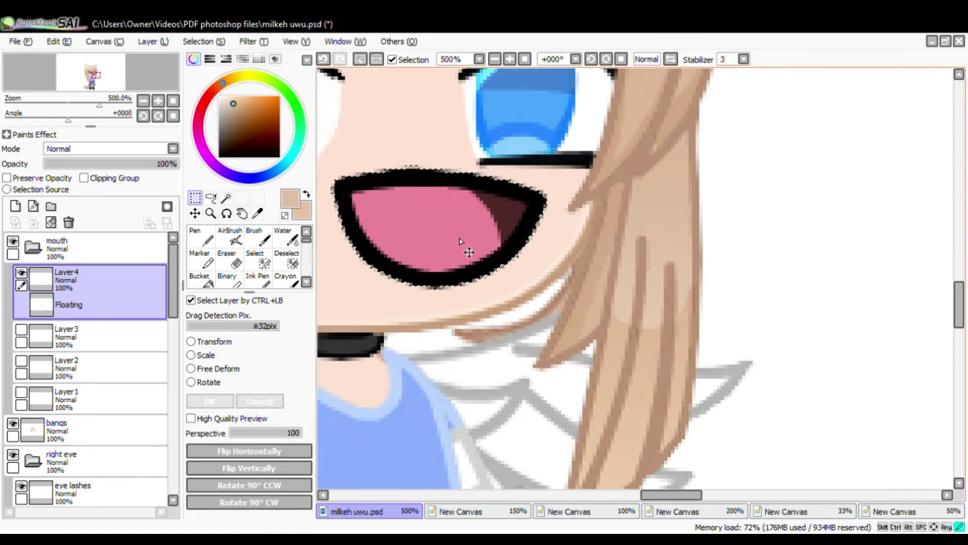
- Shrink the pasted smiling mouth with Transform and place it below and between the eyes
scroll(464, 249, down, 6)
click(214, 341)
drag(857, 351, 795, 312)
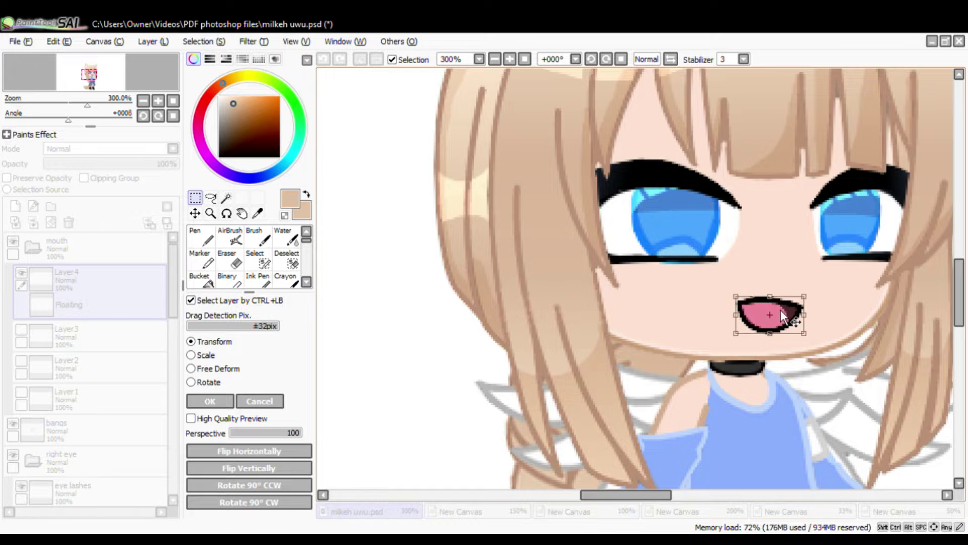
scroll(781, 317, up, 2)
drag(724, 385, 739, 385)
click(209, 401)
- Shift the open smiling mouth, deselect it, and reduce it further with Transform
scroll(550, 283, down, 6)
scroll(570, 289, up, 7)
drag(637, 354, 612, 359)
key(ctrl+d)
click(212, 341)
drag(666, 403, 634, 387)
drag(592, 359, 605, 359)
scroll(530, 263, down, 1)
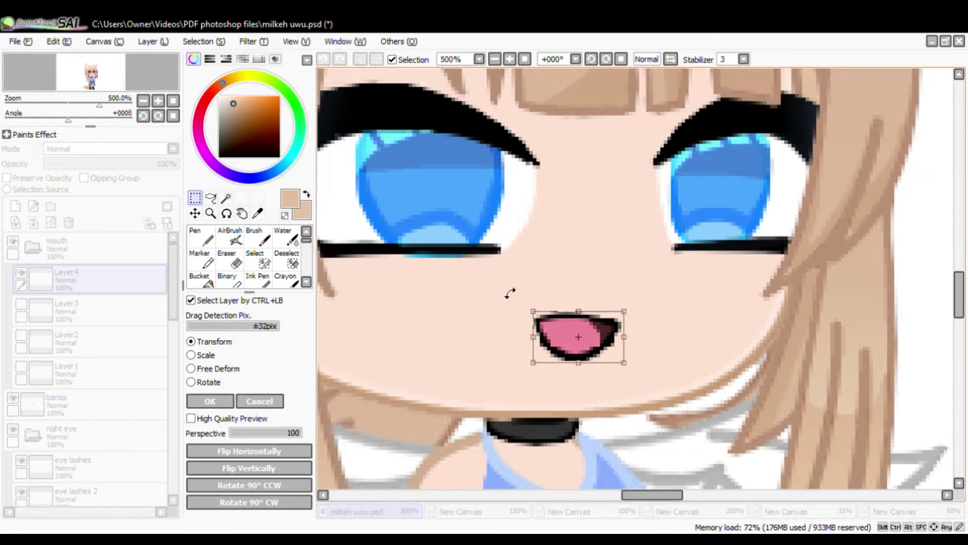
key(Return)
scroll(510, 292, down, 6)
scroll(584, 373, up, 5)
- Show the Layer3 mouth as a reference and fit the Layer4 smiling mouth over it with Transform
click(61, 309)
click(22, 305)
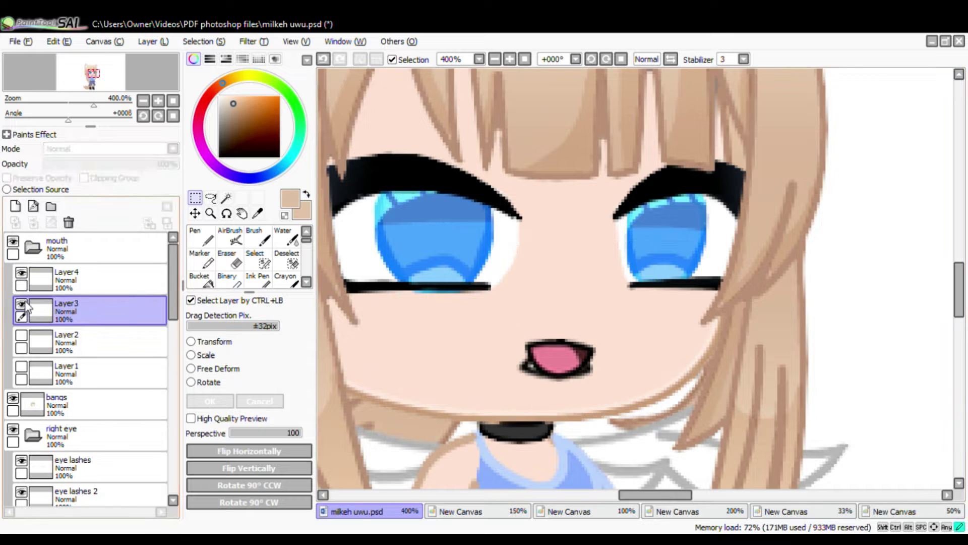
click(81, 282)
click(200, 343)
scroll(584, 391, up, 2)
drag(565, 394, 560, 394)
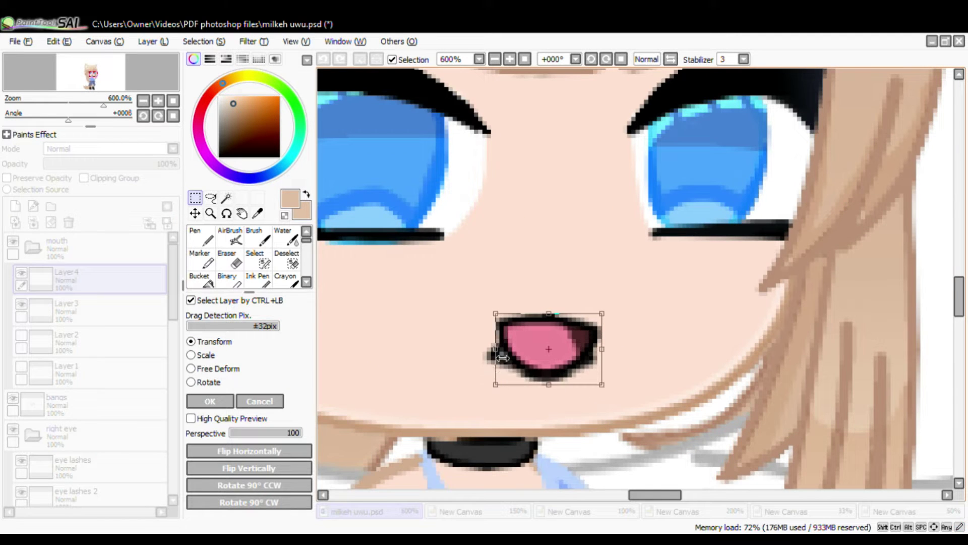
key(Return)
scroll(613, 358, down, 6)
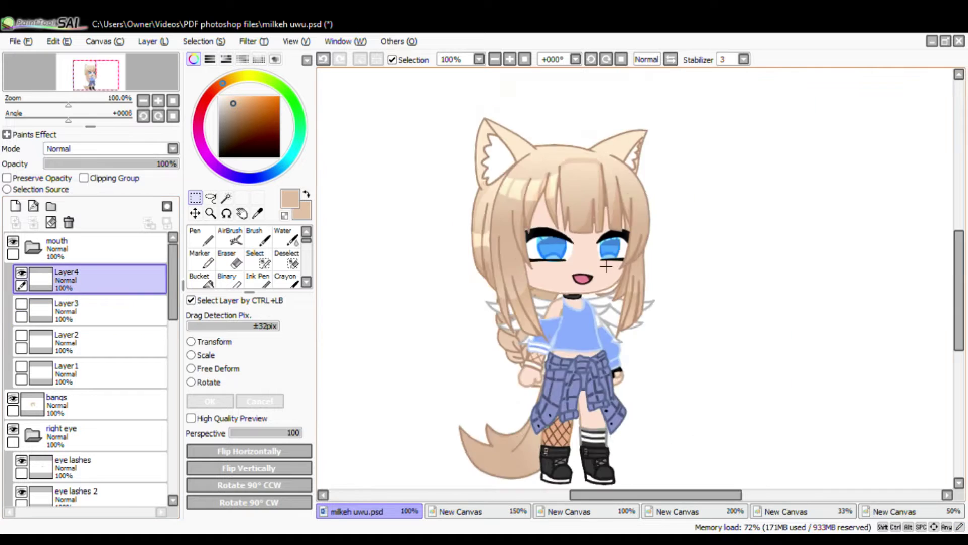
- Hide the Layer4 mouth and copy the open mouth with upper teeth from its mouth sheet
scroll(606, 266, up, 3)
click(22, 273)
click(772, 511)
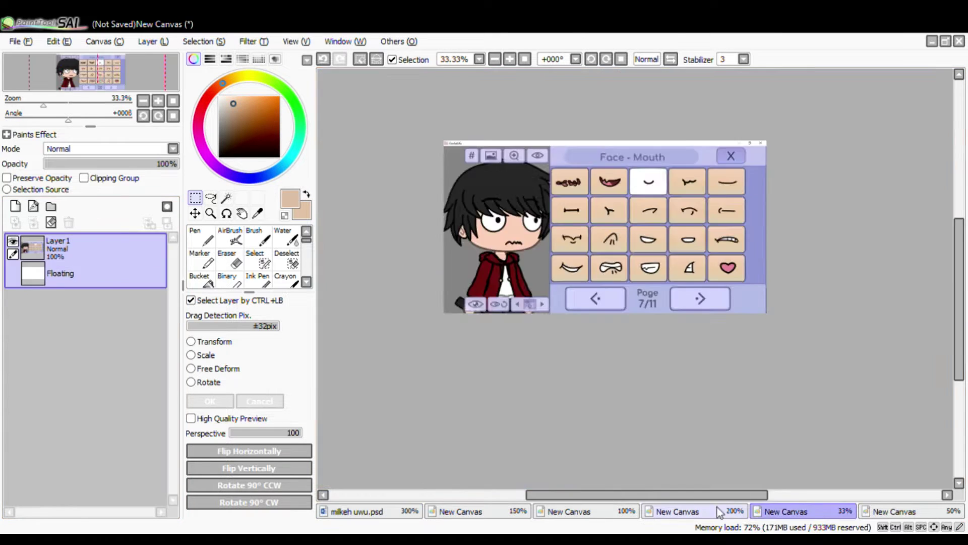
click(718, 512)
scroll(655, 302, down, 4)
scroll(654, 302, up, 4)
drag(644, 293, 769, 404)
key(ctrl+c)
- Paste the mouth with upper teeth into milkeh uwu.psd and move it onto the face
click(371, 511)
key(ctrl+v)
scroll(534, 387, down, 3)
drag(761, 271, 555, 329)
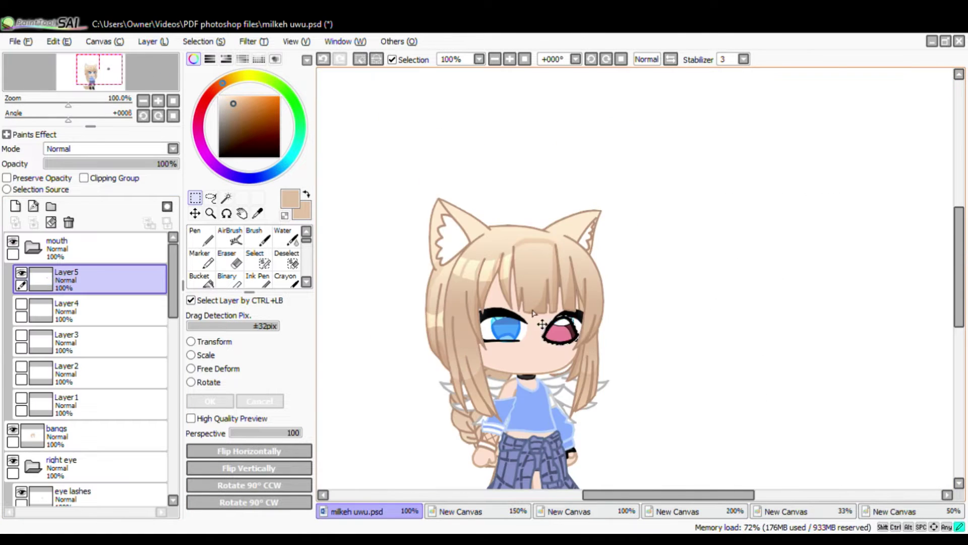
scroll(575, 363, up, 1)
scroll(596, 385, up, 3)
- Shrink the mouth with upper teeth to fit the lower face with Transform and deselect it
key(ctrl+t)
drag(638, 480, 566, 439)
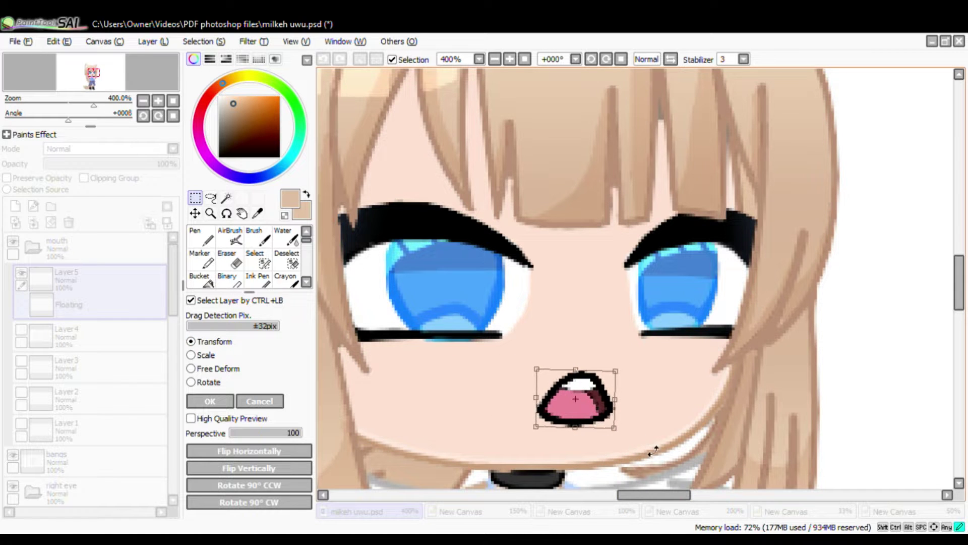
key(Return)
key(ctrl+d)
- Align the Layer5 mouth with the Layer4 mouth using Transform, showing Layer4 only as a temporary reference
click(21, 305)
click(190, 343)
drag(598, 395, 588, 407)
key(Return)
click(21, 304)
scroll(411, 275, down, 3)
scroll(454, 303, up, 2)
scroll(452, 295, down, 1)
scroll(439, 302, up, 1)
scroll(432, 310, down, 3)
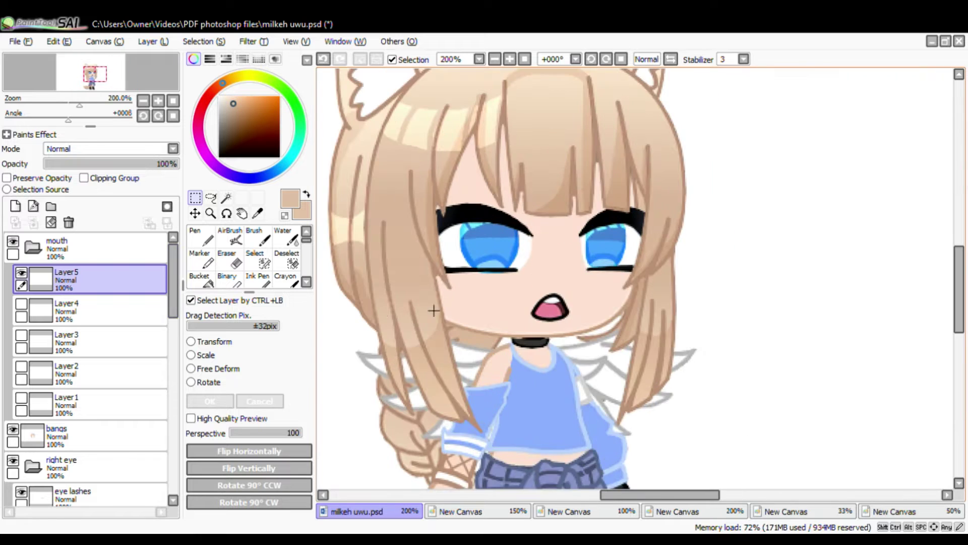
- Make a final Transform adjustment to the Layer5 mouth with upper teeth
scroll(479, 290, up, 3)
key(ctrl+t)
scroll(473, 341, up, 2)
key(Return)
scroll(586, 233, down, 4)
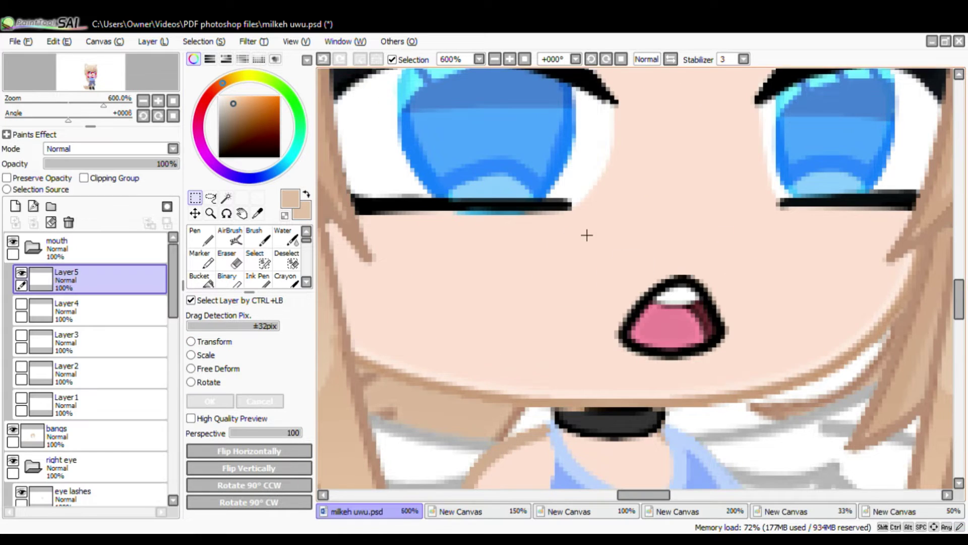
scroll(652, 266, up, 3)
scroll(652, 265, down, 2)
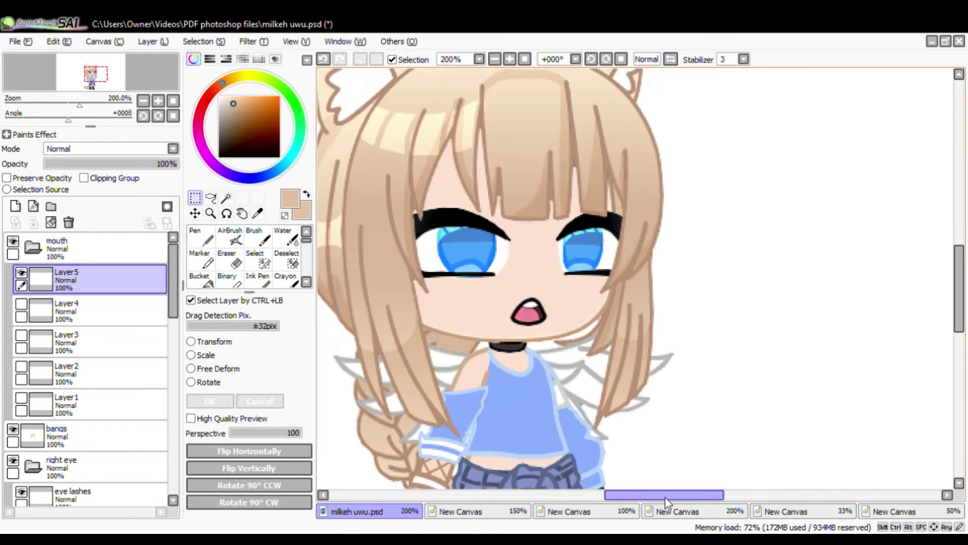
- Copy the simple curved smile from the Page 7/11 mouth sheet into milkeh uwu.psd and move it over the mouth area
click(616, 512)
click(716, 512)
click(799, 511)
scroll(628, 165, up, 3)
key(ctrl+c)
click(383, 513)
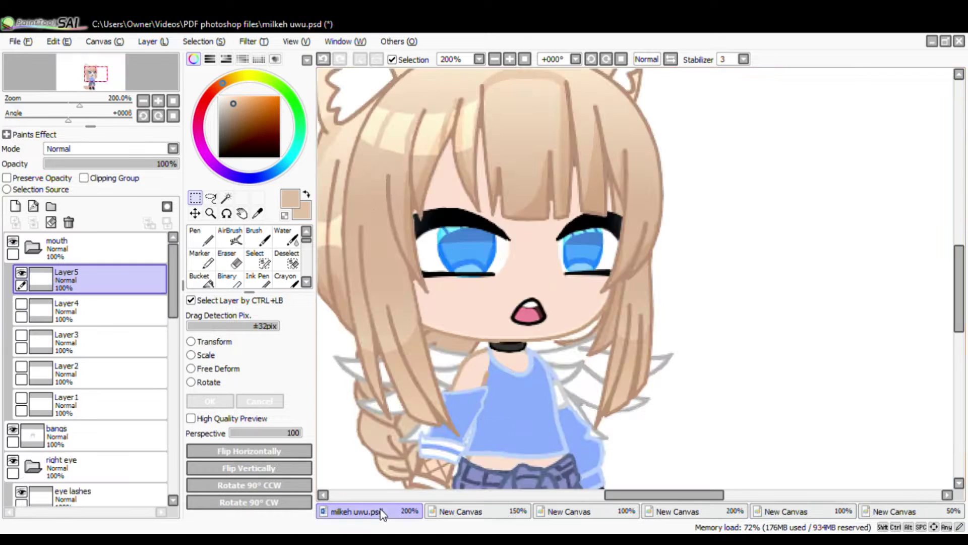
key(ctrl+v)
scroll(630, 323, down, 2)
drag(639, 128, 691, 157)
drag(656, 140, 555, 329)
scroll(554, 329, up, 5)
- Shrink the pasted curved smile with Transform and hide the Layer5 mouth beneath it
click(209, 344)
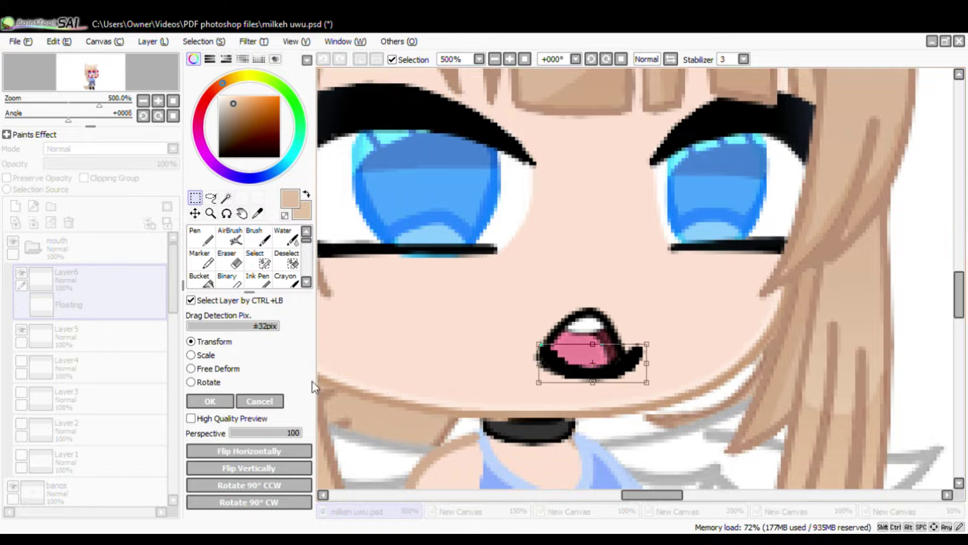
click(259, 401)
click(210, 341)
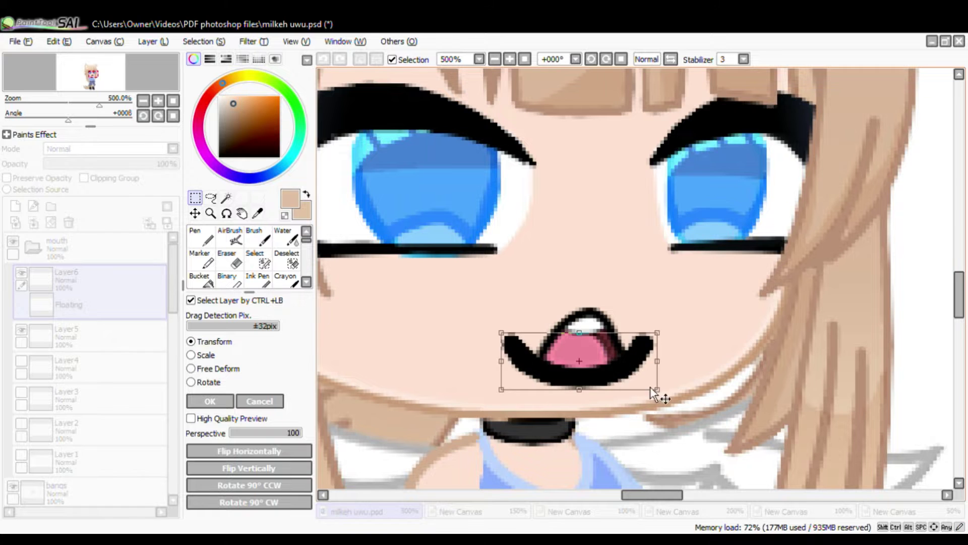
click(256, 405)
click(22, 305)
- Move the curved smile up slightly on the face with Transform
scroll(480, 267, down, 2)
scroll(480, 268, up, 1)
click(204, 342)
drag(568, 346, 568, 338)
click(221, 397)
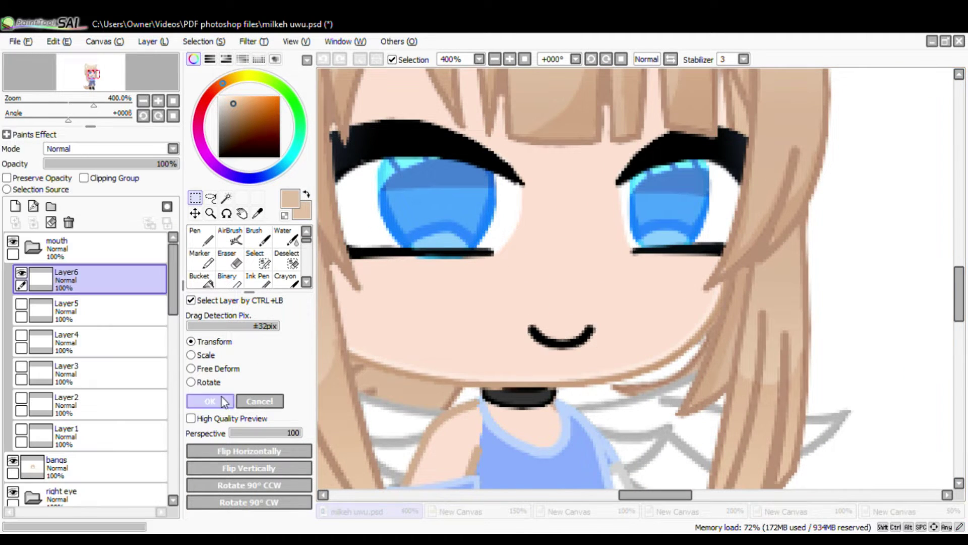
- Check the curved smile against the whole face and nudge it a little higher with Transform
scroll(479, 275, down, 4)
scroll(492, 271, up, 2)
scroll(493, 253, up, 2)
click(217, 343)
scroll(545, 444, up, 3)
drag(470, 400, 470, 389)
click(217, 400)
scroll(428, 313, down, 4)
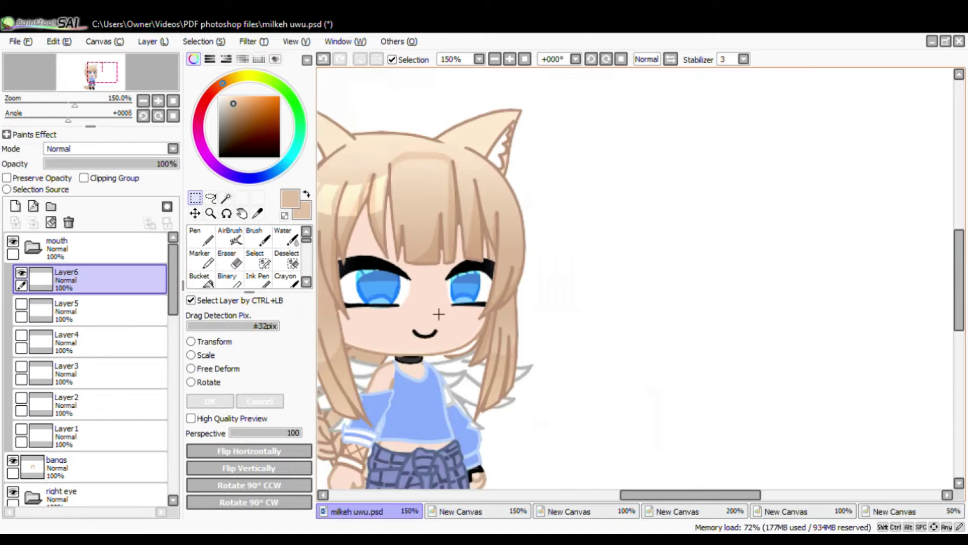
scroll(439, 313, up, 3)
key(ctrl+t)
key(Escape)
scroll(792, 282, down, 2)
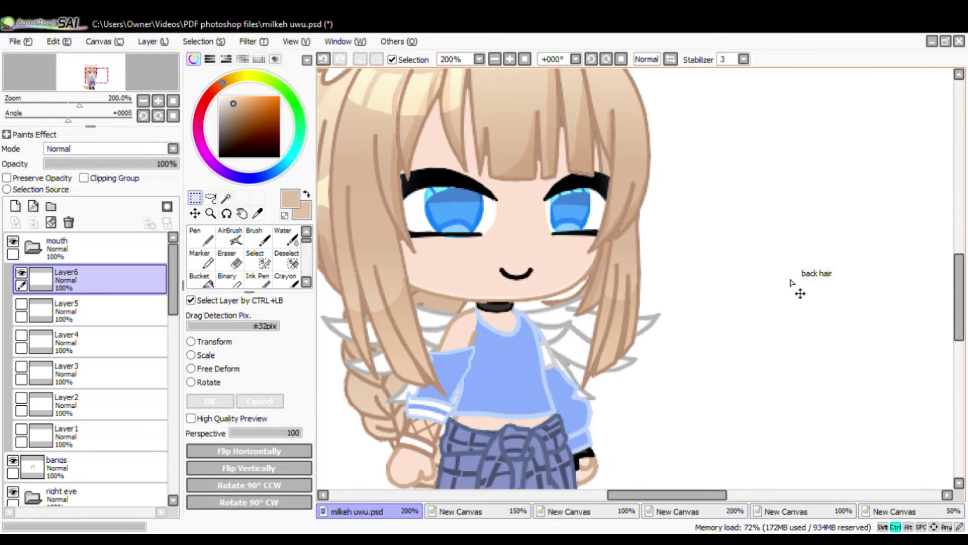
- Copy the flat-bottomed open mouth from the last mouth sheet and paste it into milkeh uwu.psd
click(894, 512)
scroll(520, 186, up, 3)
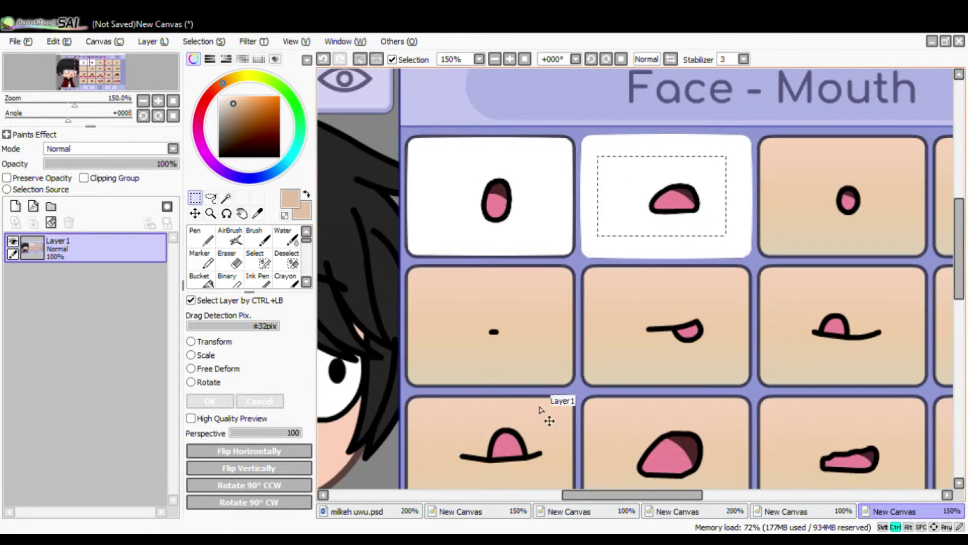
key(ctrl+c)
click(370, 511)
key(ctrl+v)
- Move the pasted flat-bottomed mouth down over the curved smile on the face
scroll(582, 393, down, 3)
drag(453, 139, 617, 285)
ctrl+drag(521, 269, 523, 372)
scroll(523, 373, up, 3)
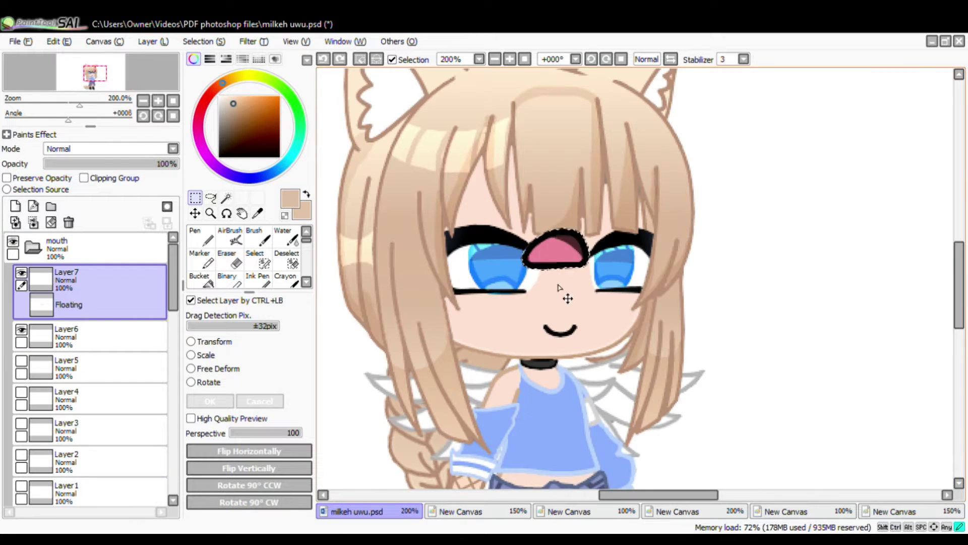
ctrl+drag(566, 296, 568, 375)
scroll(553, 332, up, 3)
- Shrink the flat-bottomed mouth with Transform and center it over the curved smile
click(210, 345)
drag(674, 407, 587, 342)
drag(524, 296, 555, 308)
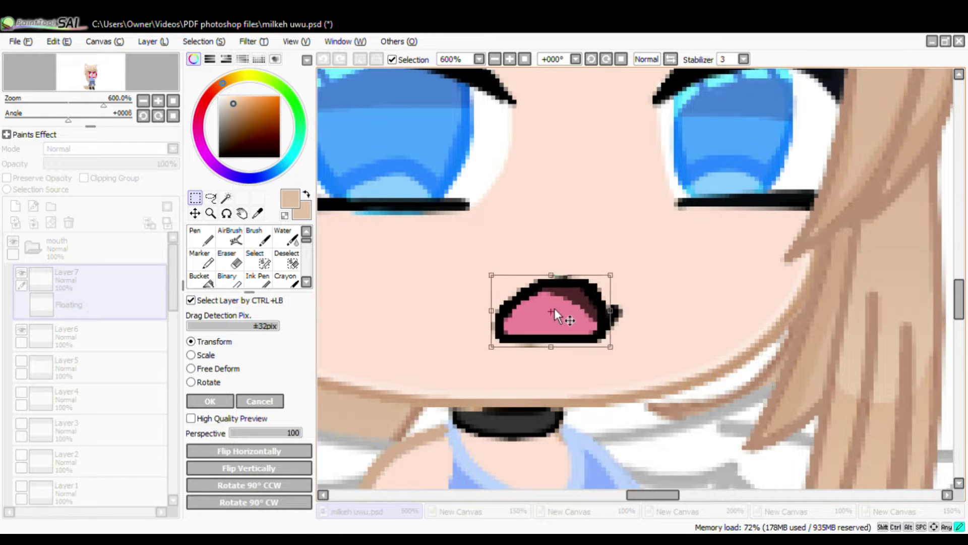
click(204, 406)
scroll(368, 253, down, 2)
- Hide the Layer6 curved smile beneath the flat-bottomed mouth
drag(417, 229, 677, 417)
click(39, 311)
click(22, 304)
scroll(438, 263, down, 2)
click(215, 345)
mouse_move(443, 251)
mouse_down()
mouse_move(580, 363)
mouse_move(556, 330)
mouse_up()
scroll(476, 338, up, 1)
click(260, 401)
- Reselect Layer7 and reduce the flat-bottomed mouth a little more with Transform
click(70, 280)
click(220, 344)
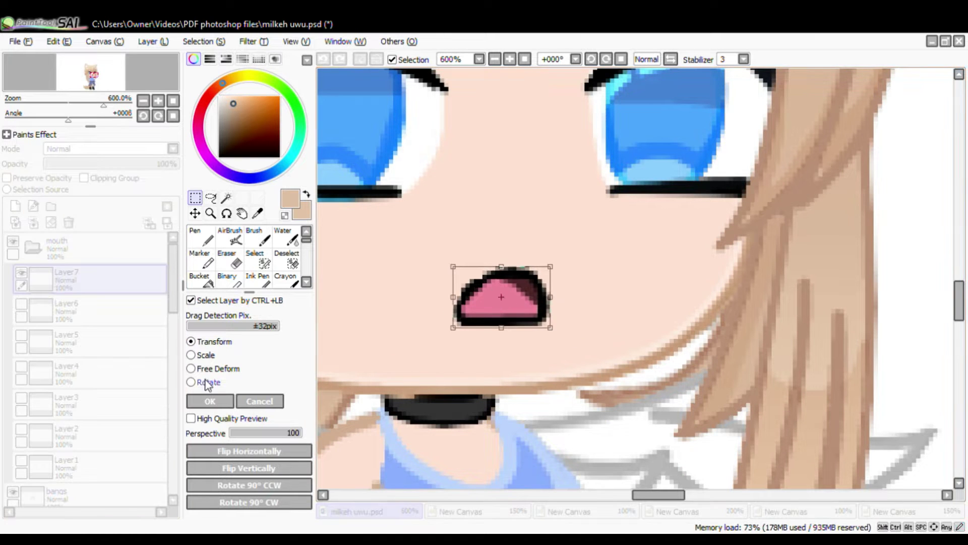
click(210, 401)
scroll(549, 222, down, 6)
scroll(560, 209, up, 4)
- Hide the Layer7 mouth and preview the Layer6 and Layer5 mouths one at a time
click(21, 273)
click(22, 304)
click(21, 304)
click(23, 335)
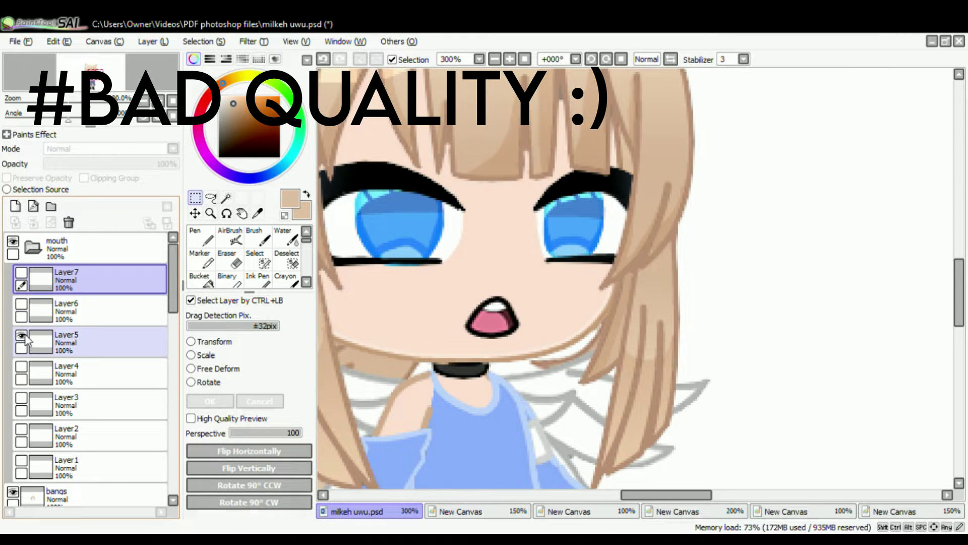
click(21, 336)
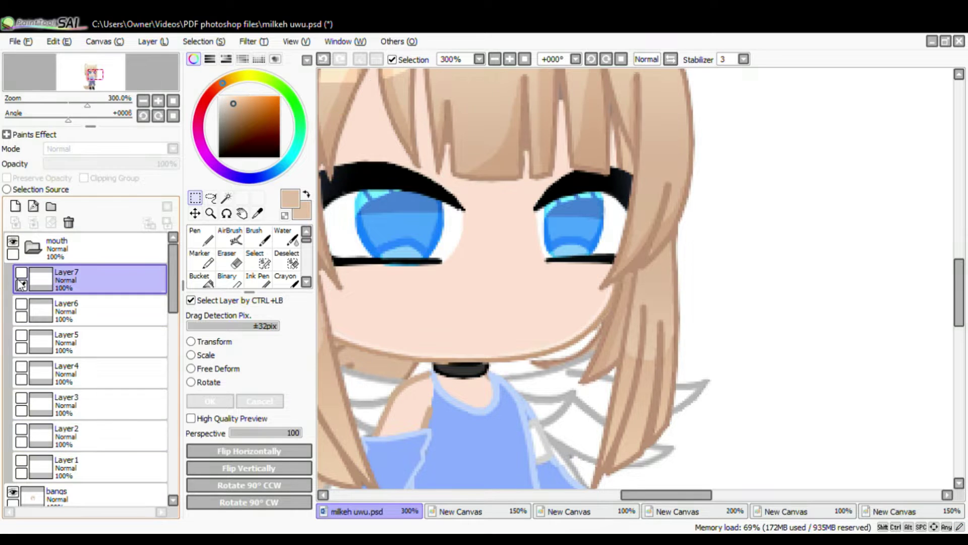
- Copy the round open mouth from a mouth sheet onto Layer8 and shrink it onto the face with Transform
click(907, 512)
click(393, 511)
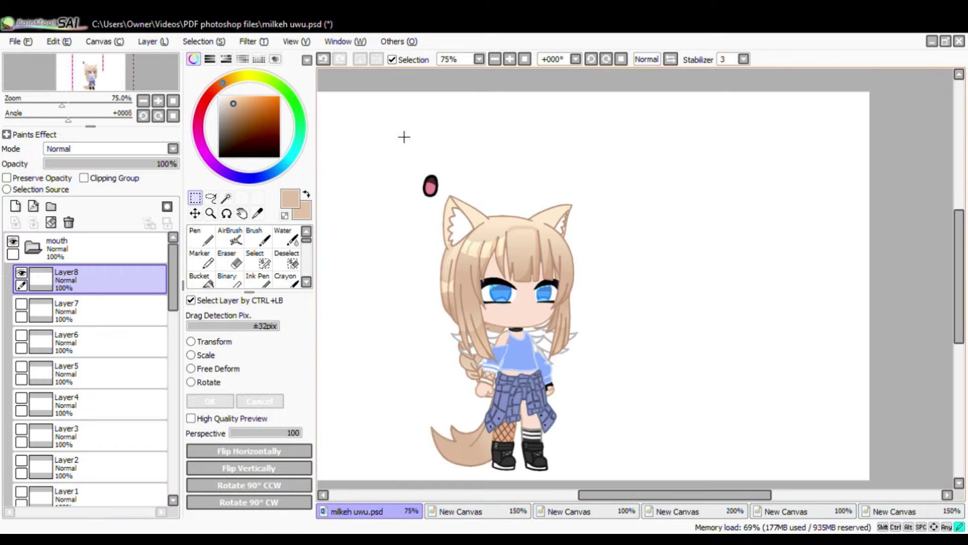
key(ctrl+v)
scroll(504, 252, up, 5)
key(ctrl+t)
drag(535, 322, 532, 317)
drag(498, 289, 515, 335)
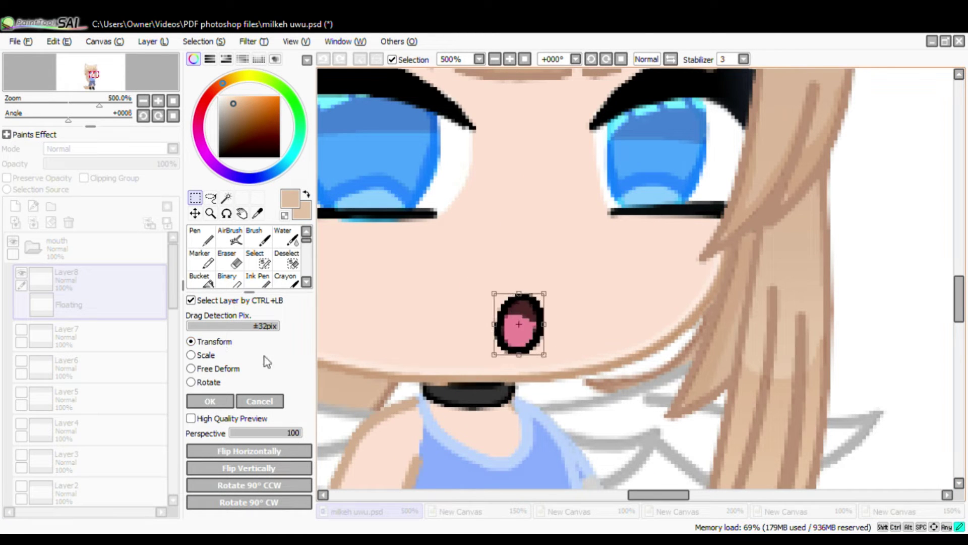
click(212, 401)
- Reposition the Layer8 round mouth over the Layer7 mouth and refit it with Transform
scroll(524, 323, down, 5)
drag(509, 301, 540, 340)
scroll(519, 327, up, 5)
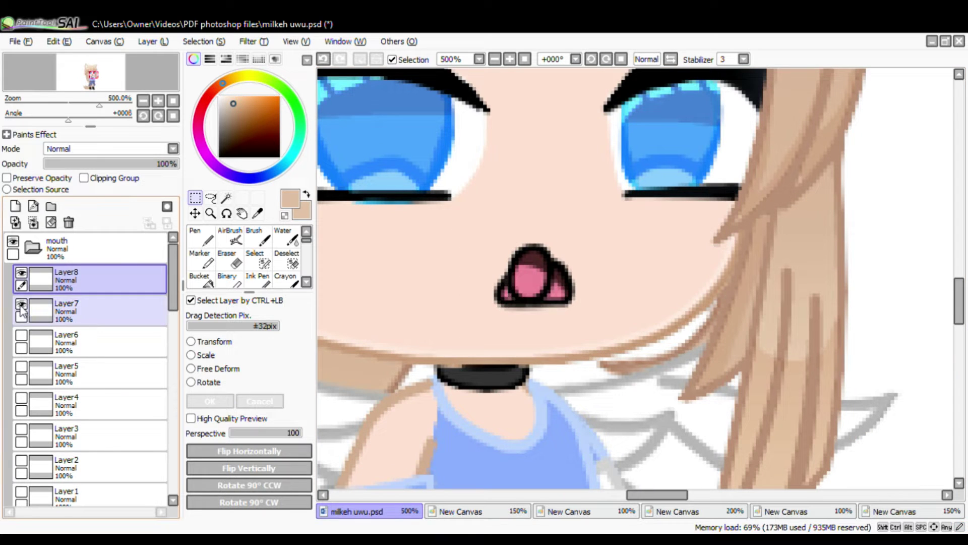
click(191, 341)
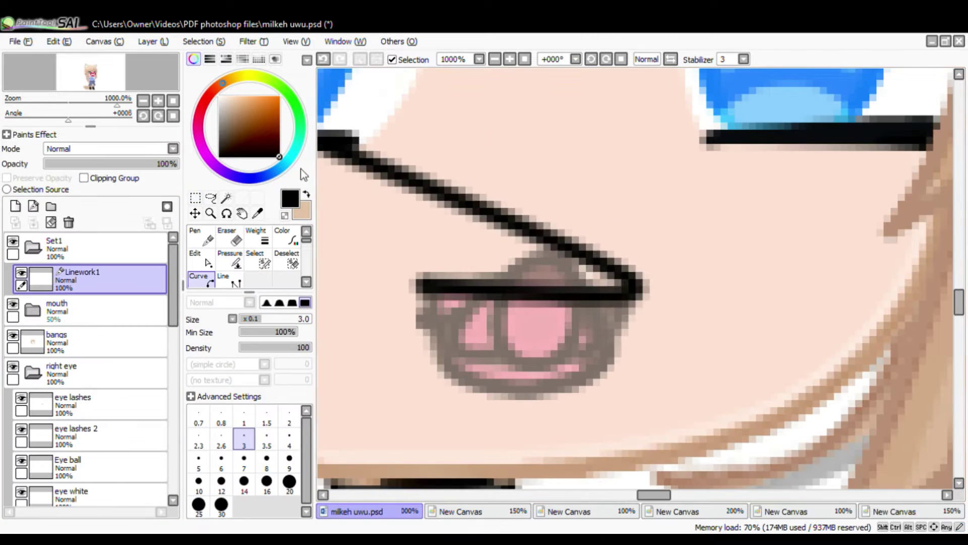
- Draw a straight black line across the mouth's upper edge and place a copy of it on a new layer along the lower edge
click(207, 282)
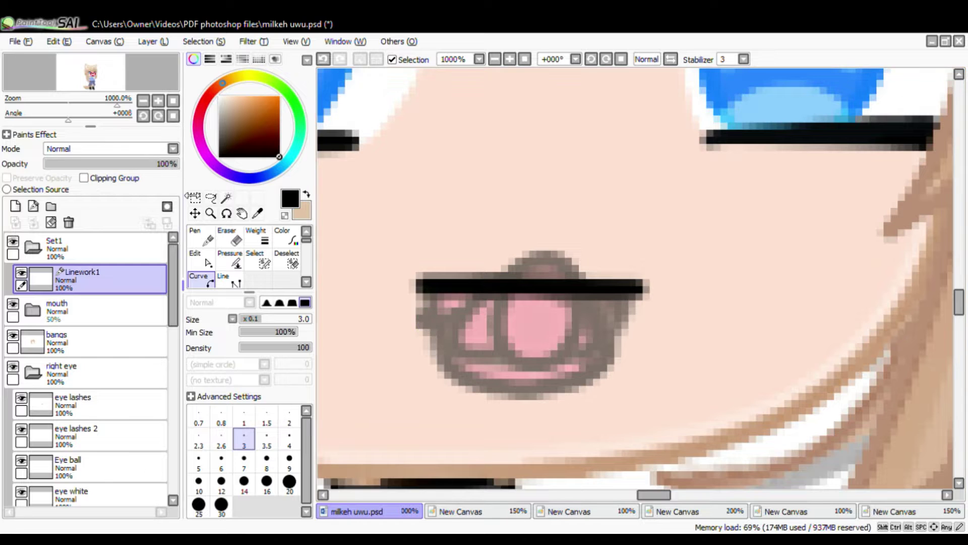
click(194, 197)
key(ctrl+v)
key(ctrl+t)
drag(524, 284, 525, 379)
click(210, 402)
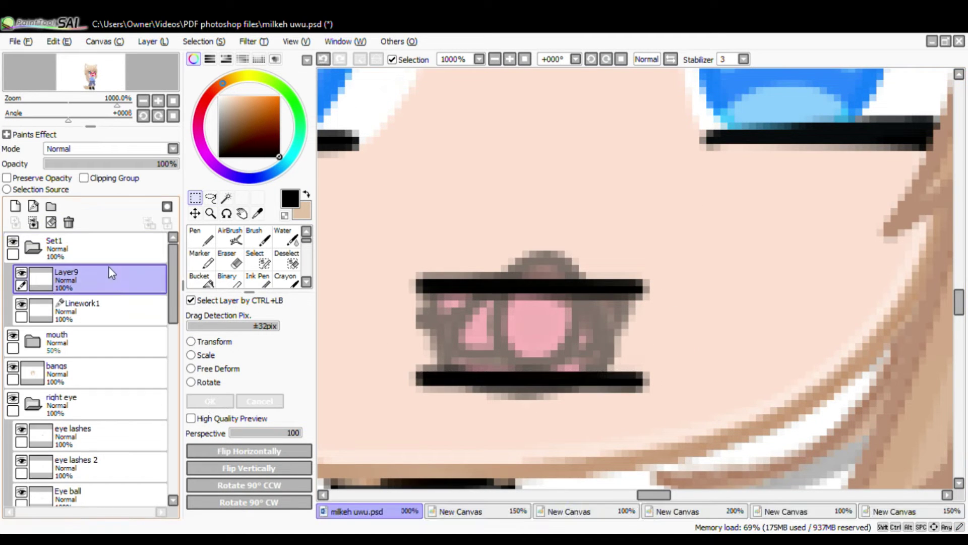
- Rename the copied line's layer to Line up and the Linework1 layer to Line down
double_click(121, 288)
text(Line up)
key(Return)
double_click(134, 317)
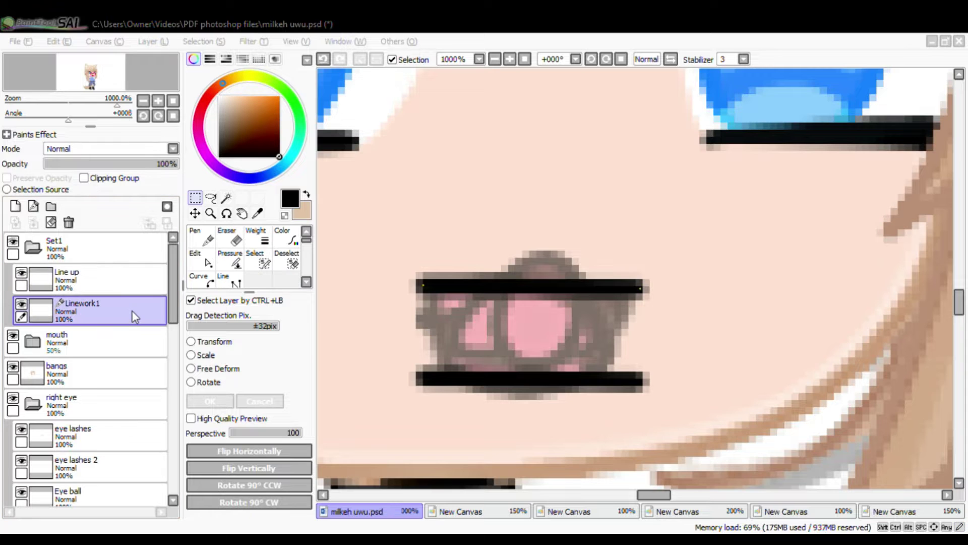
text(Line down)
key(Return)
- Rename the Set1 folder to Mouths
ctrl+click(86, 282)
click(33, 247)
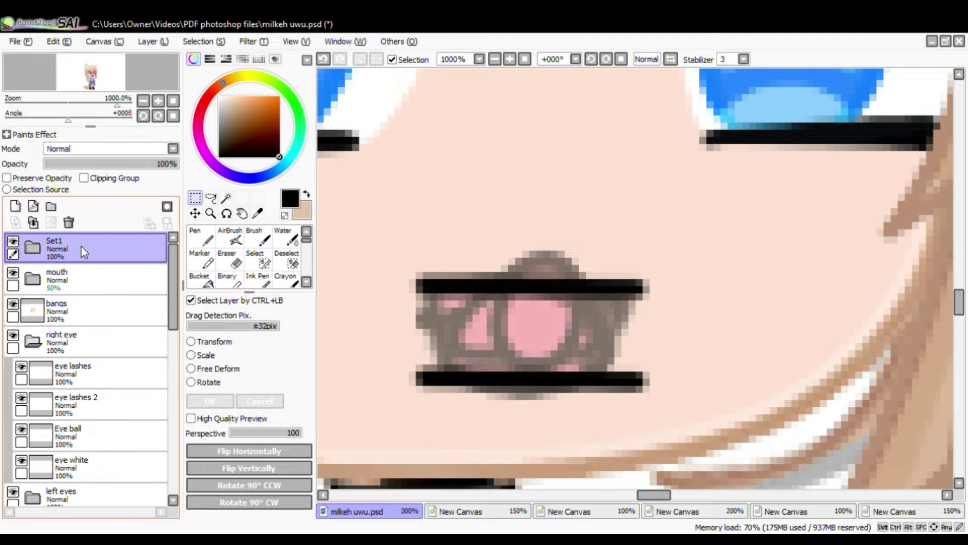
double_click(82, 246)
text(Mouths)
key(Return)
click(33, 247)
- Create a layer above Line up and paint white upper teeth over the upper mouth line with a size 4 Pen
click(55, 276)
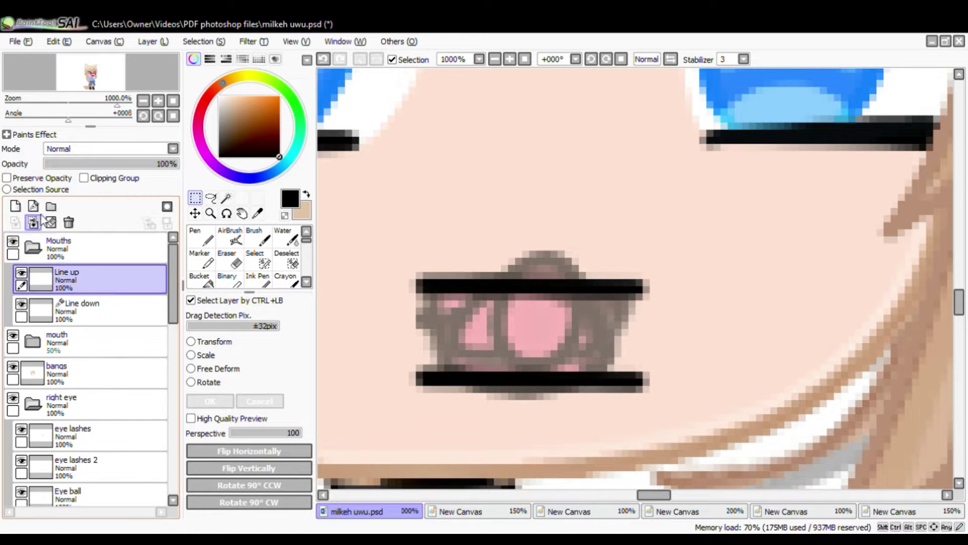
click(16, 206)
scroll(540, 309, up, 2)
click(195, 237)
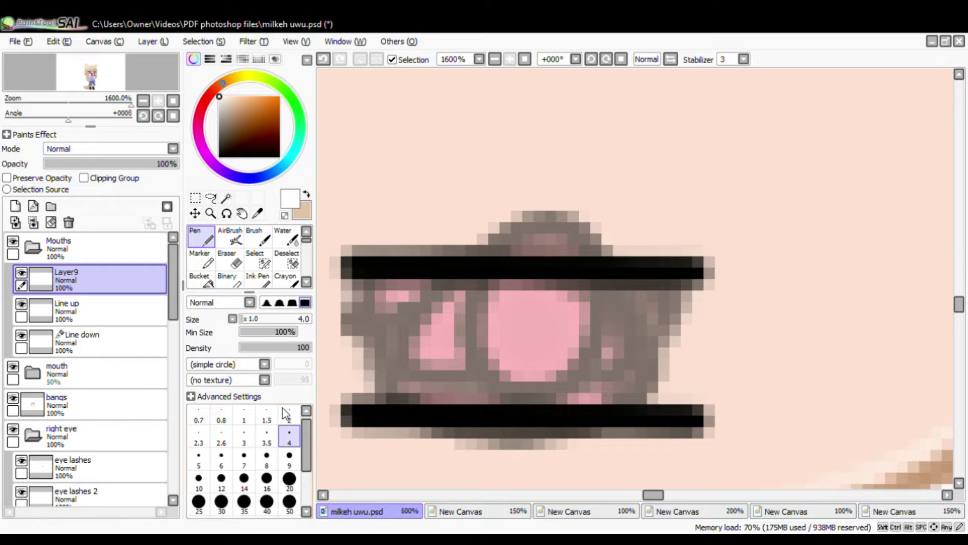
mouse_move(358, 256)
mouse_down()
mouse_move(456, 287)
mouse_move(599, 291)
mouse_up()
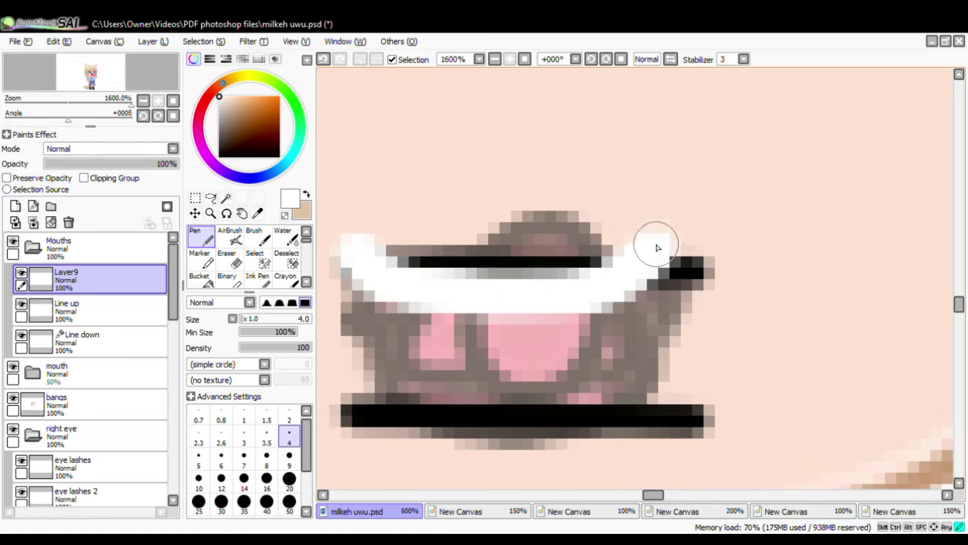
drag(657, 247, 412, 246)
- Preview the white teeth with the Line up and Line down layers hidden, and show both lines again
click(22, 304)
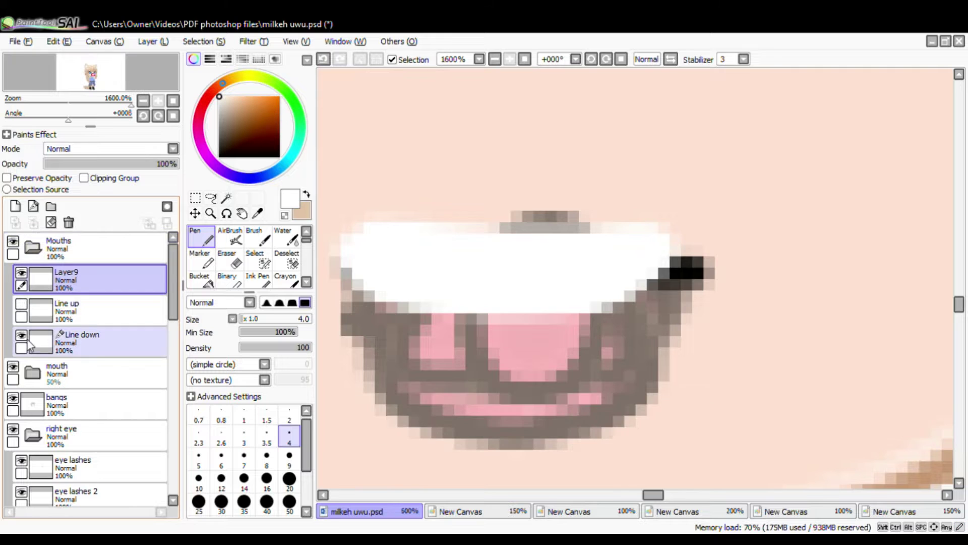
click(21, 335)
scroll(565, 304, down, 3)
scroll(564, 305, up, 3)
click(21, 304)
click(21, 335)
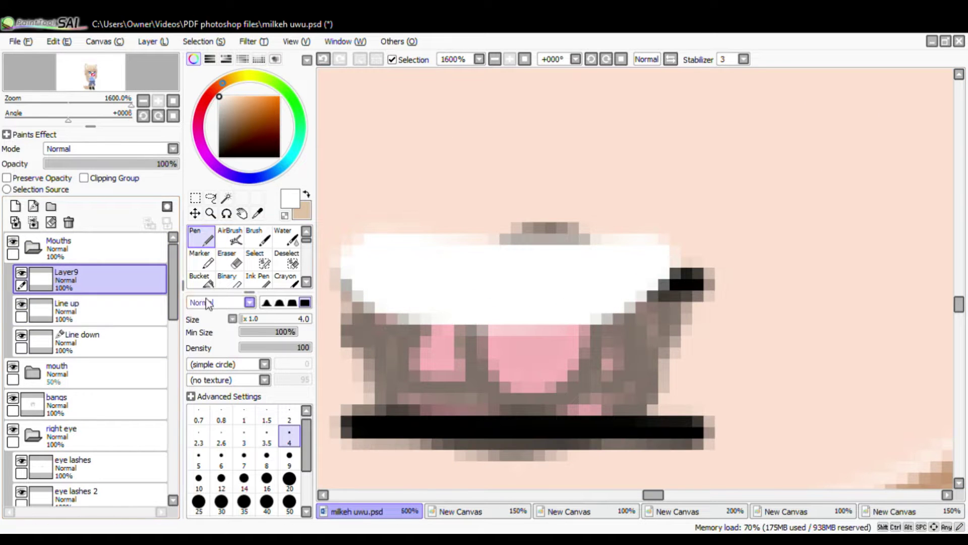
- Undo the white teeth fill and redraw the teeth's curved lower edge with a size 3 Pen
key(ctrl+z)
mouse_move(348, 273)
mouse_down()
mouse_move(541, 301)
mouse_move(651, 272)
mouse_up()
key(ctrl+z)
click(268, 438)
click(244, 436)
mouse_move(357, 251)
mouse_down()
mouse_move(415, 286)
mouse_move(483, 298)
mouse_move(606, 301)
mouse_move(652, 287)
mouse_up()
key(e)
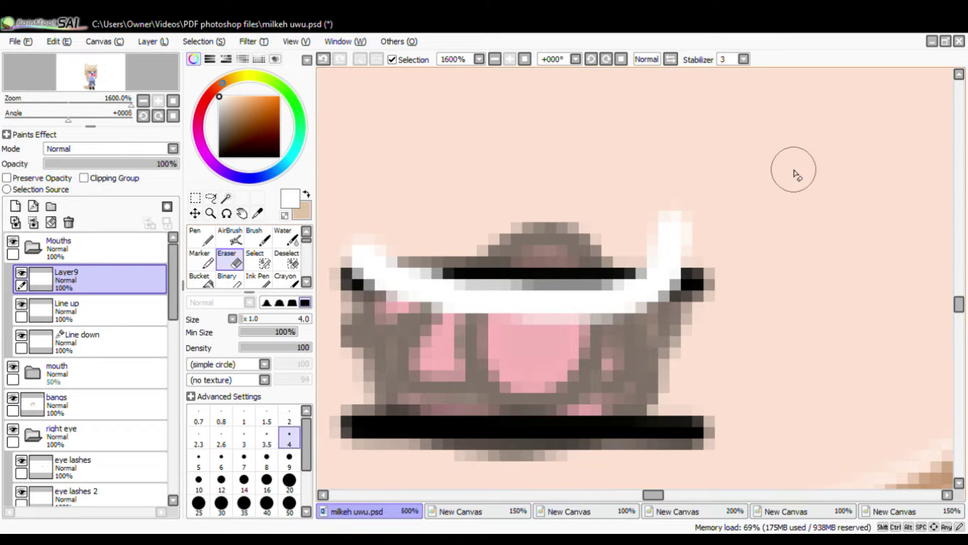
- Fill the area above the curve with white and trim the upper teeth's edges with the Eraser
key(n)
mouse_move(529, 287)
mouse_down()
mouse_move(706, 217)
mouse_move(372, 210)
mouse_move(439, 277)
mouse_move(633, 238)
mouse_move(509, 279)
mouse_move(629, 232)
mouse_move(491, 265)
mouse_up()
click(228, 262)
mouse_move(387, 305)
mouse_down()
mouse_move(540, 327)
mouse_move(706, 278)
mouse_up()
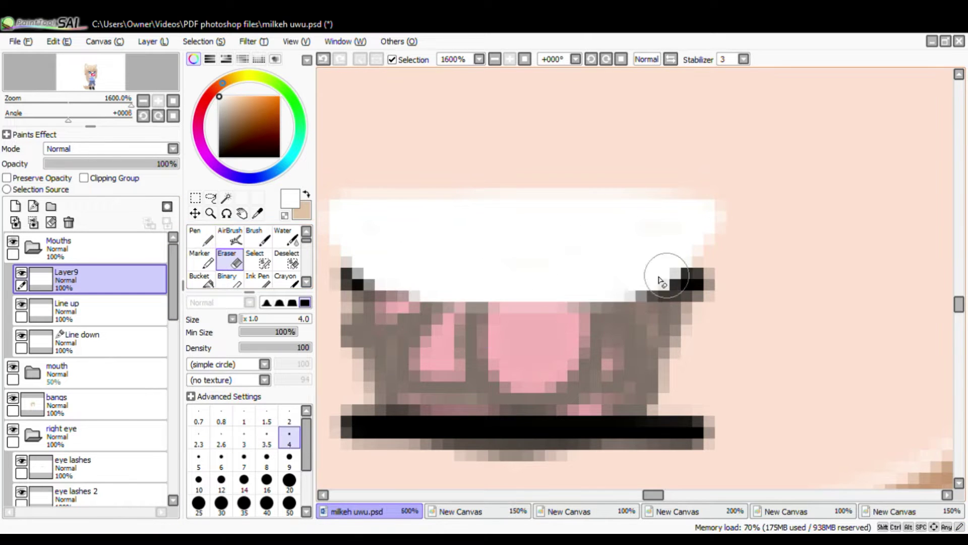
- Copy the upper teeth to a new layer, flip the copy vertically, and move it over the lower mouth line
scroll(651, 272, down, 3)
scroll(656, 262, up, 2)
click(196, 197)
mouse_move(346, 168)
mouse_down()
mouse_move(558, 338)
mouse_move(823, 438)
mouse_up()
key(ctrl+c)
key(ctrl+v)
click(257, 468)
mouse_move(481, 292)
mouse_down()
mouse_move(482, 416)
mouse_move(430, 413)
mouse_up()
key(ctrl+d)
- Move the flipped teeth slightly further down and rename their layer to Teeth down
click(204, 239)
click(195, 197)
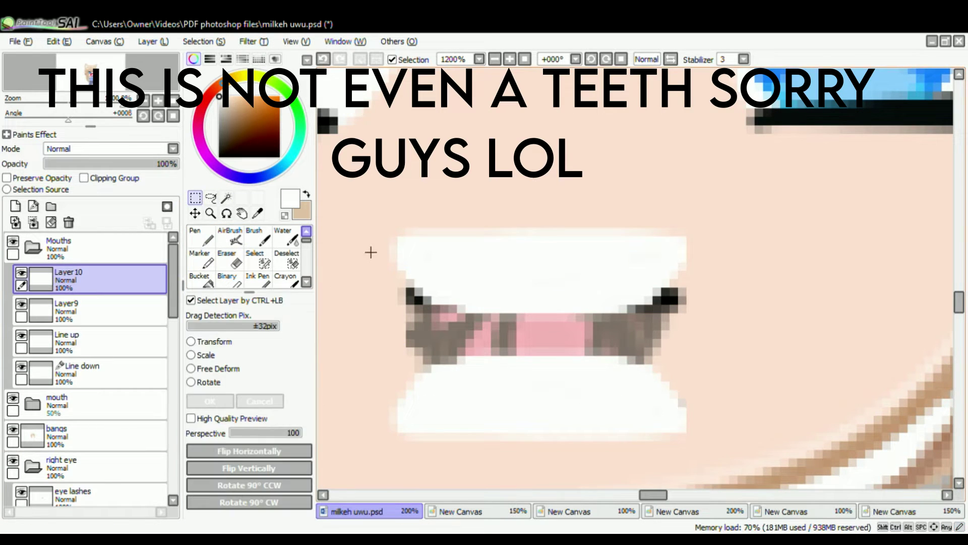
drag(370, 252, 776, 479)
drag(475, 347, 476, 372)
key(ctrl+d)
double_click(67, 274)
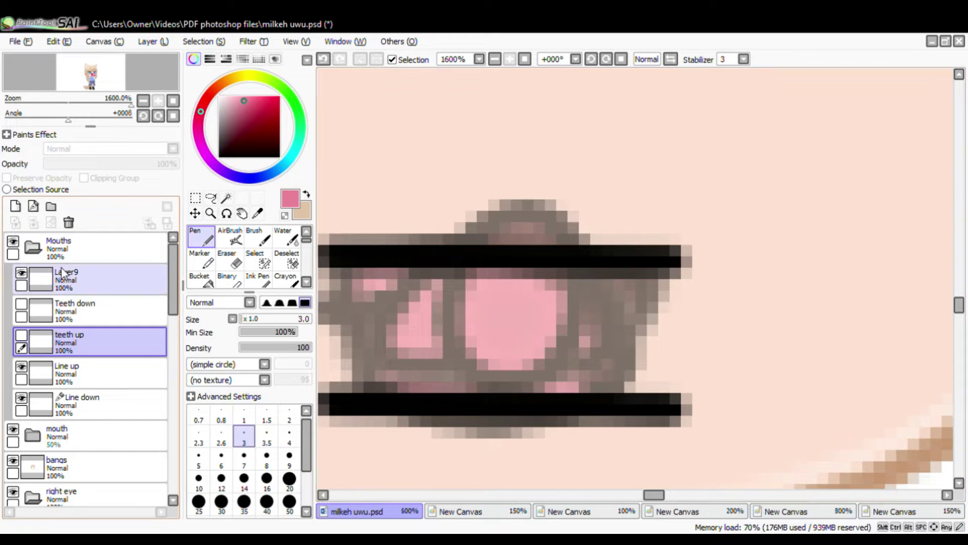
- Paint a large round pink mouth interior over both mouth lines on Layer9 with a size 4 Pen
mouse_move(375, 259)
mouse_down()
mouse_move(377, 409)
mouse_move(533, 415)
mouse_up()
click(290, 438)
key(ctrl+z)
key(ctrl+z)
mouse_move(401, 266)
mouse_down()
mouse_move(400, 410)
mouse_move(567, 357)
mouse_move(401, 279)
mouse_move(543, 327)
mouse_move(521, 345)
mouse_move(497, 325)
mouse_move(412, 384)
mouse_move(533, 331)
mouse_move(425, 280)
mouse_move(425, 242)
mouse_move(560, 291)
mouse_move(531, 411)
mouse_move(398, 396)
mouse_move(378, 270)
mouse_move(551, 274)
mouse_move(519, 418)
mouse_move(401, 305)
mouse_up()
scroll(423, 280, down, 6)
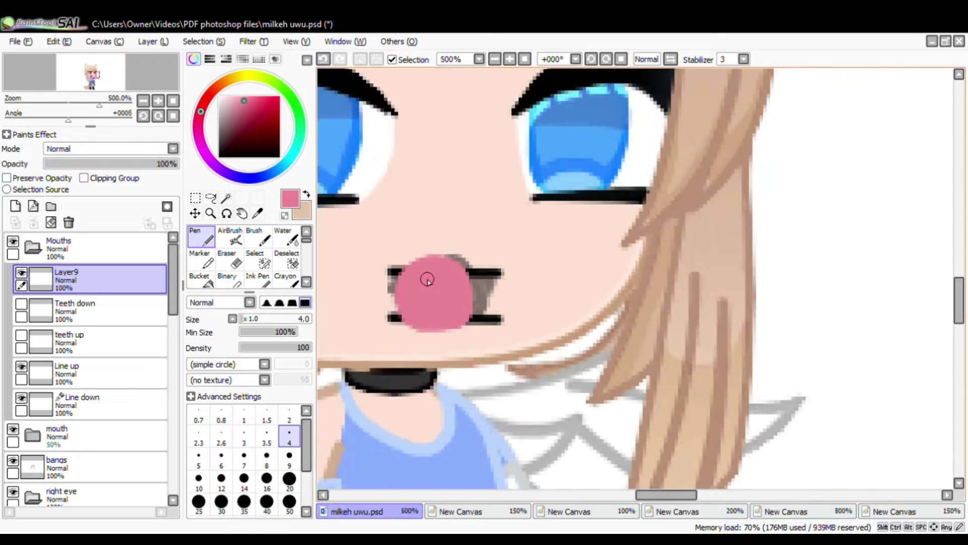
scroll(420, 281, up, 6)
- Shift the pink interior to center it on the mouth lines and move its layer below teeth up
click(197, 199)
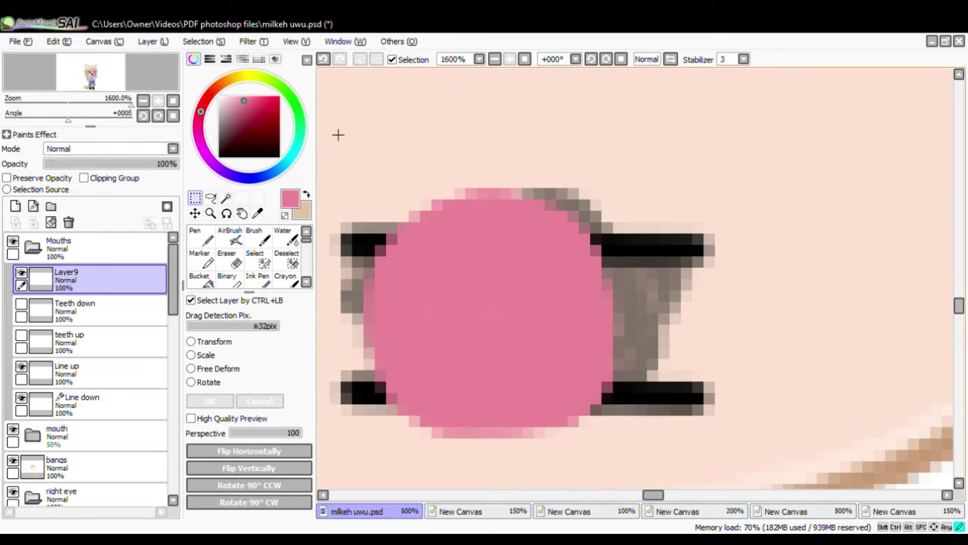
drag(338, 134, 706, 488)
drag(504, 316, 513, 305)
key(ctrl+d)
drag(80, 282, 78, 347)
- Show the Teeth down and teeth up layers and enable Clipping Group for teeth up
click(22, 273)
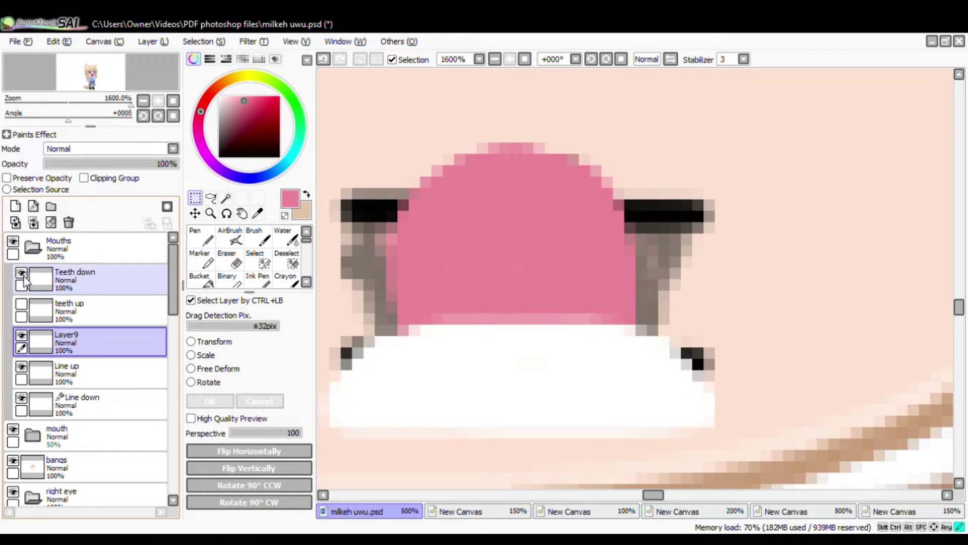
click(21, 304)
click(76, 311)
click(98, 178)
- Move the teeth up layer above Teeth down
scroll(646, 208, down, 2)
drag(75, 308, 75, 273)
click(76, 308)
scroll(552, 271, down, 3)
scroll(552, 271, up, 3)
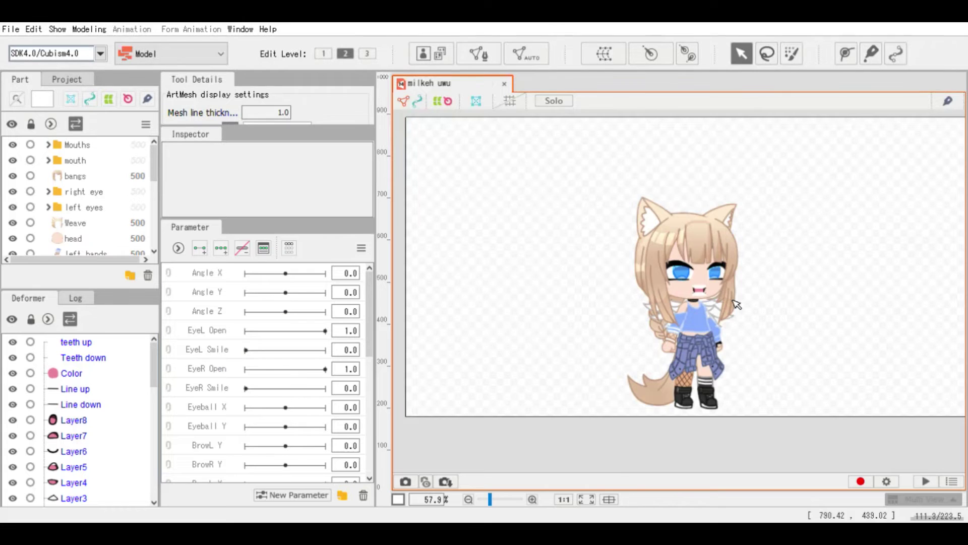
- In Live2D Cubism Editor, generate automatic meshes for all five parts in the Mouths folder, from teeth up to Line down
click(48, 161)
click(48, 144)
click(627, 272)
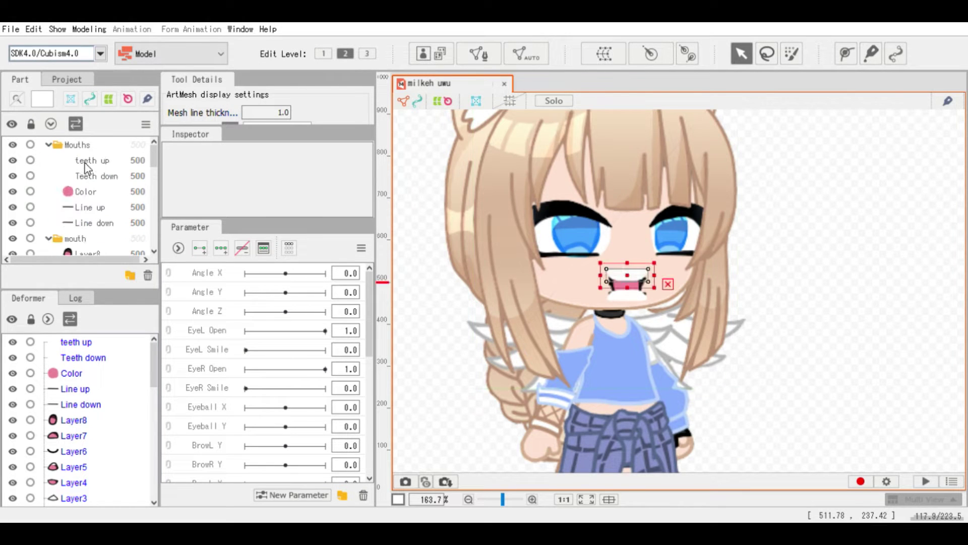
scroll(628, 252, down, 3)
scroll(628, 252, up, 7)
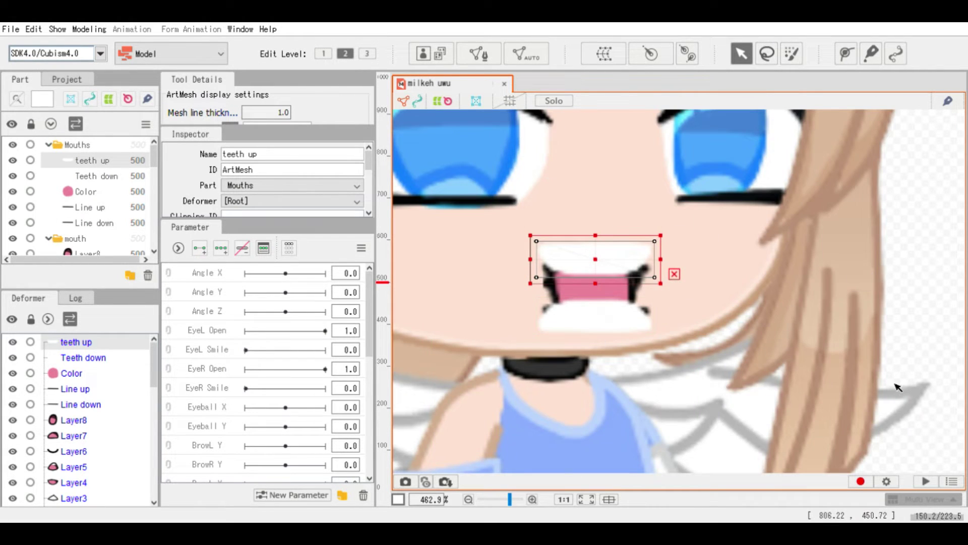
shift+click(87, 222)
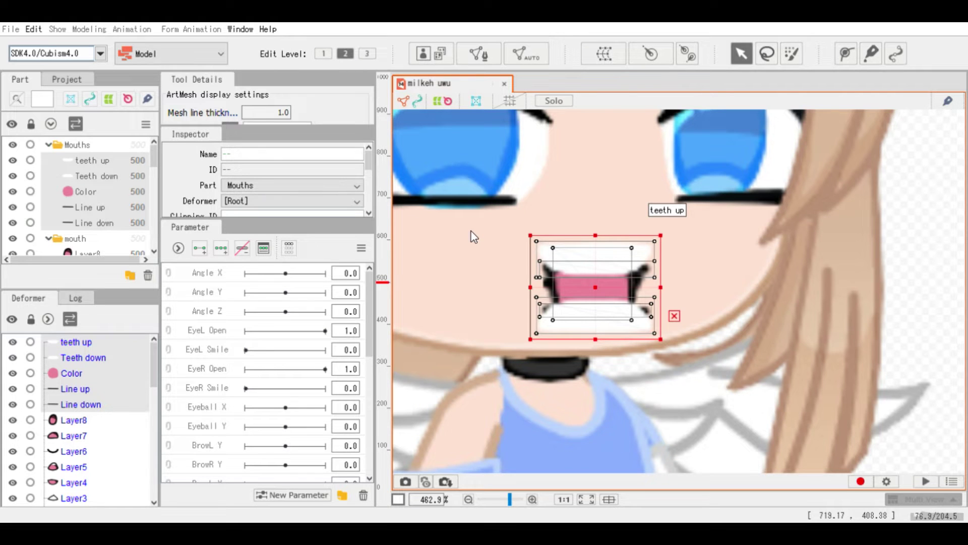
click(38, 161)
- Set the ID of the Color mesh to Color
click(90, 177)
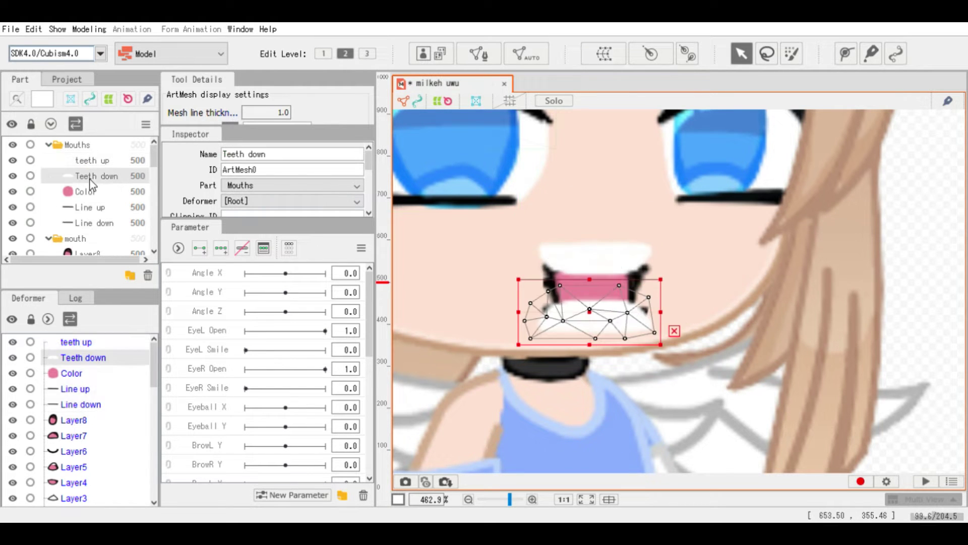
click(89, 191)
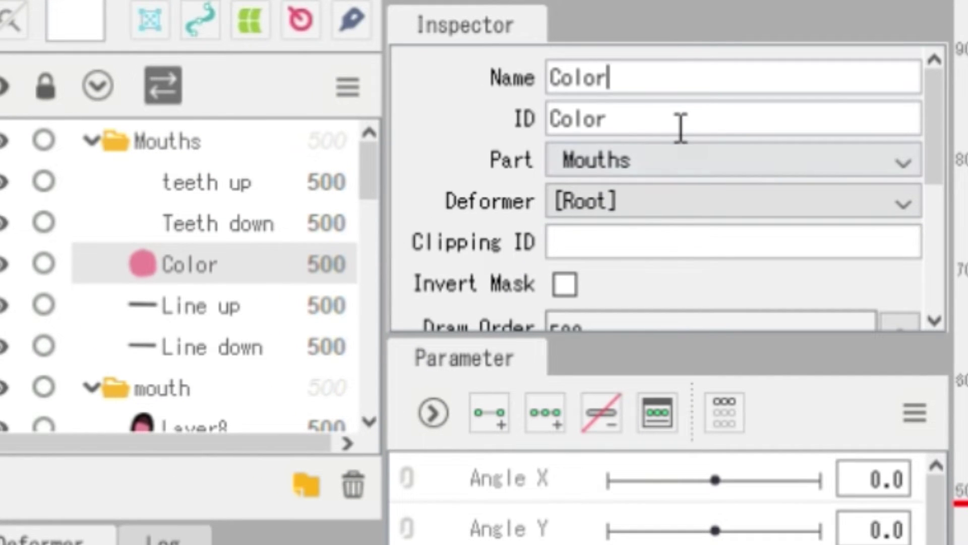
double_click(681, 129)
- Set the Clipping ID of the Teeth down and teeth up meshes to Color
click(227, 222)
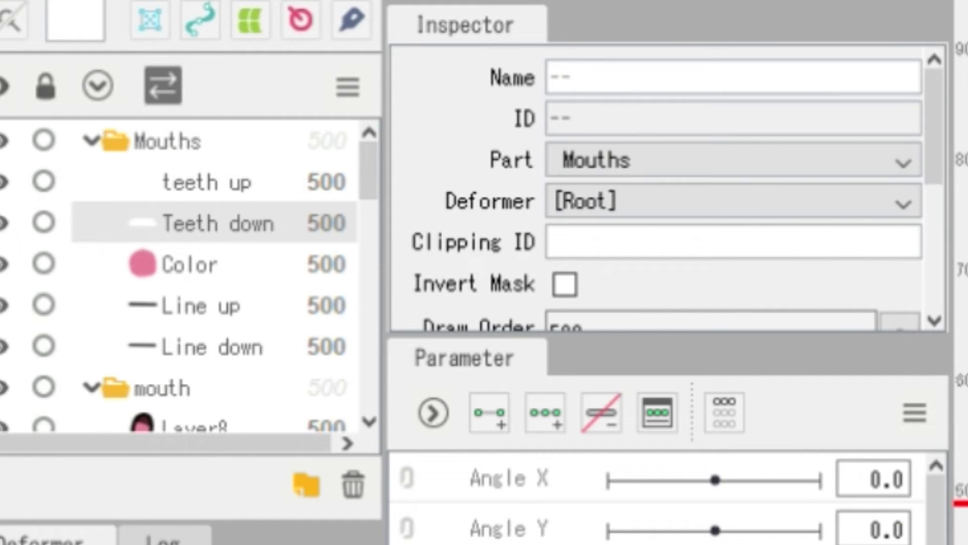
click(750, 249)
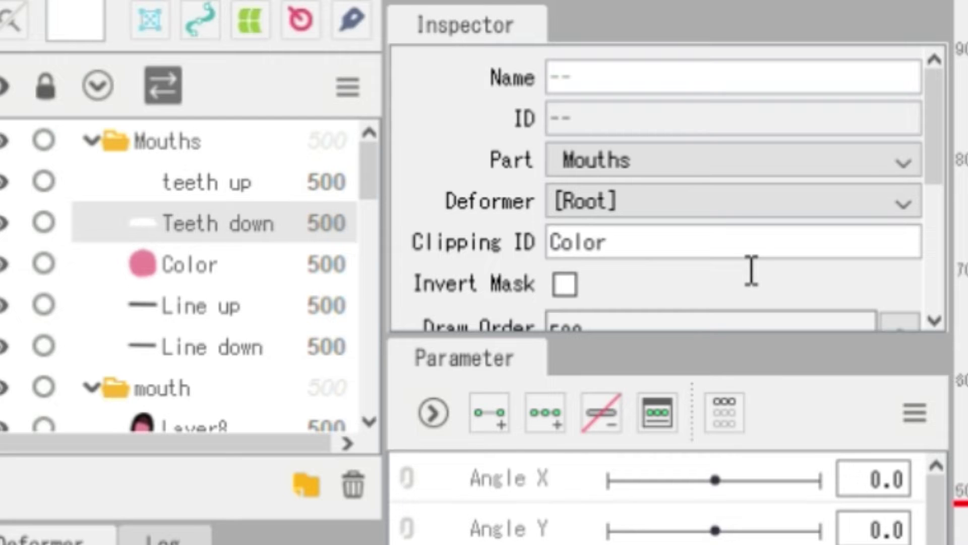
click(290, 213)
click(287, 189)
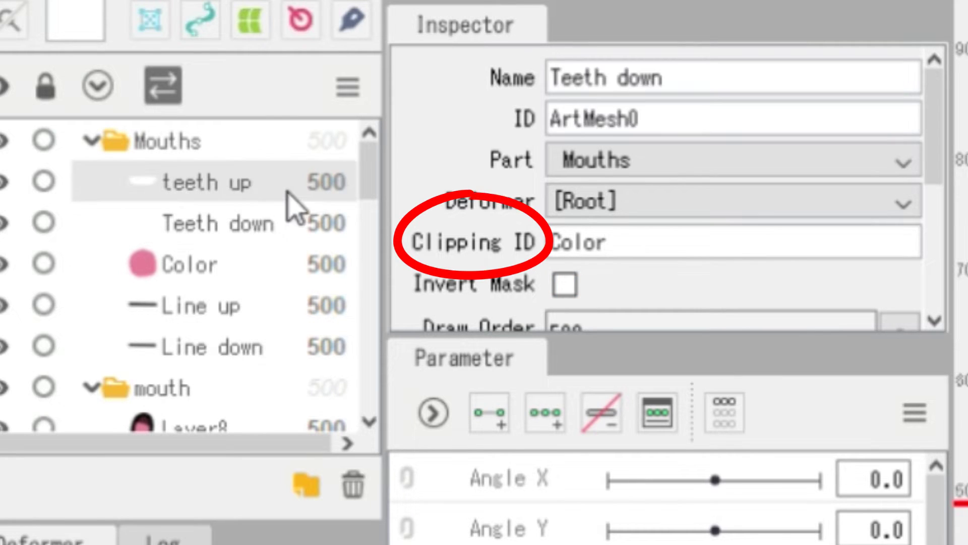
click(619, 252)
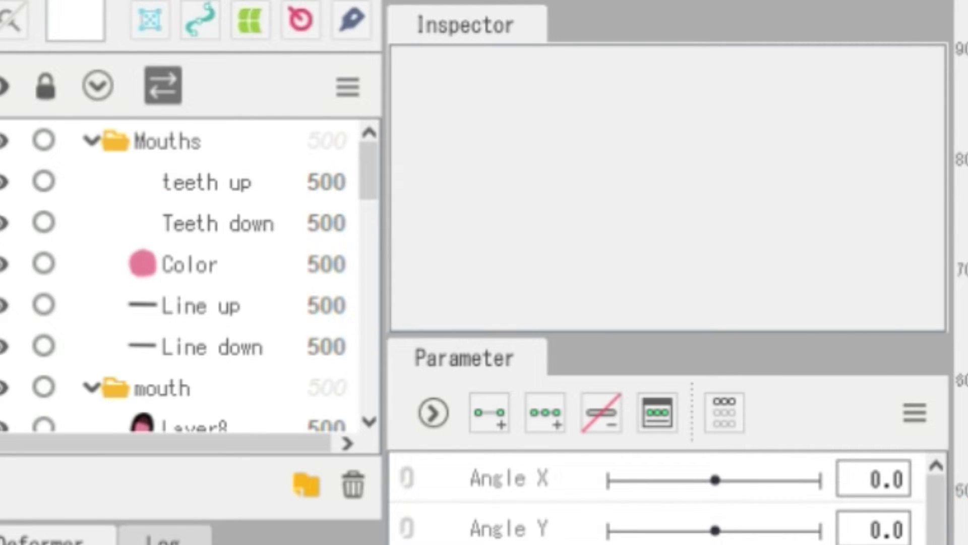
click(205, 190)
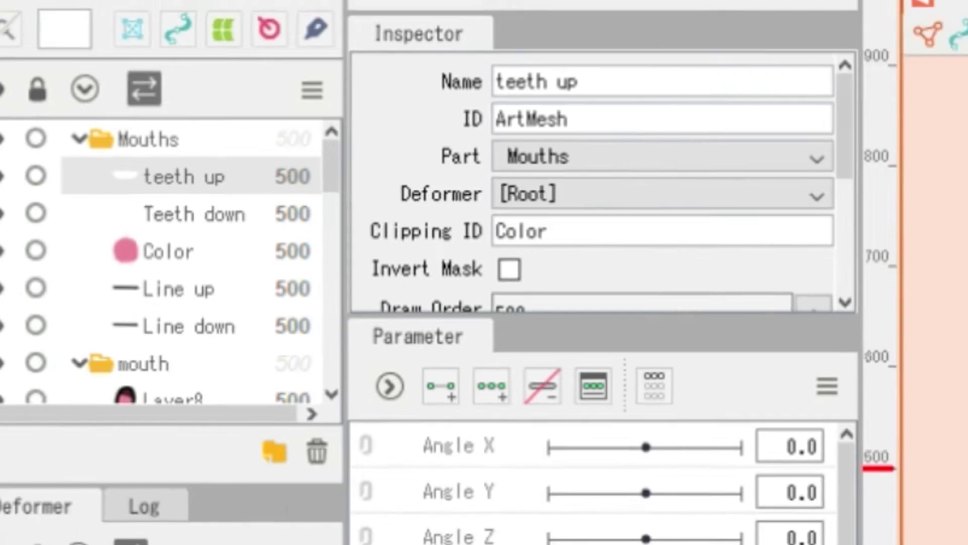
- Widen the pink Color mesh and move it sideways to line up with the mouth lines
drag(665, 168, 650, 149)
scroll(540, 363, down, 2)
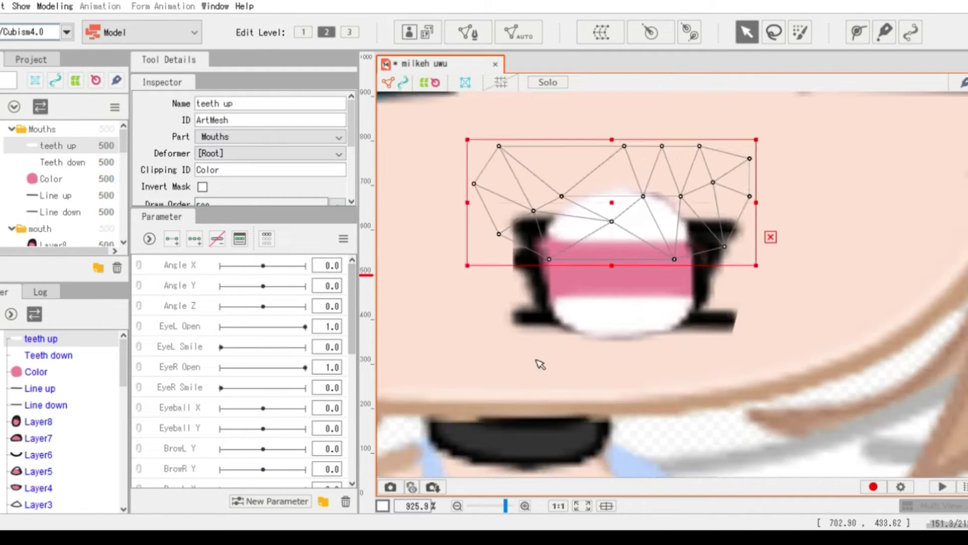
click(60, 177)
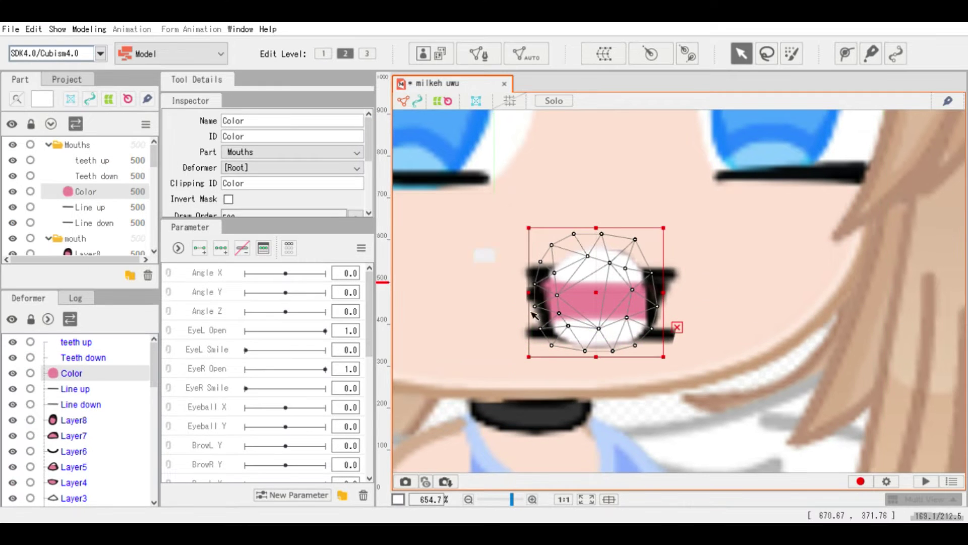
scroll(655, 344, up, 2)
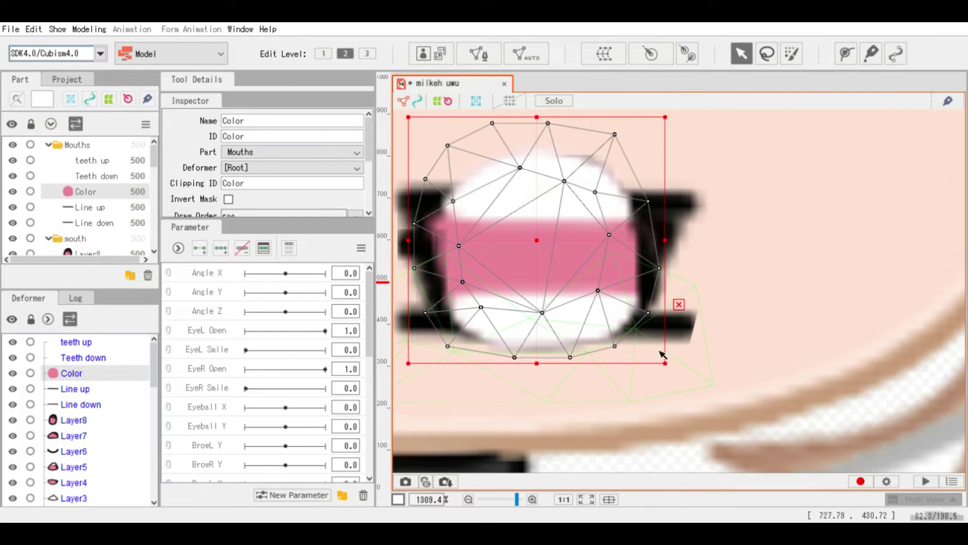
drag(669, 365, 707, 362)
drag(560, 237, 670, 258)
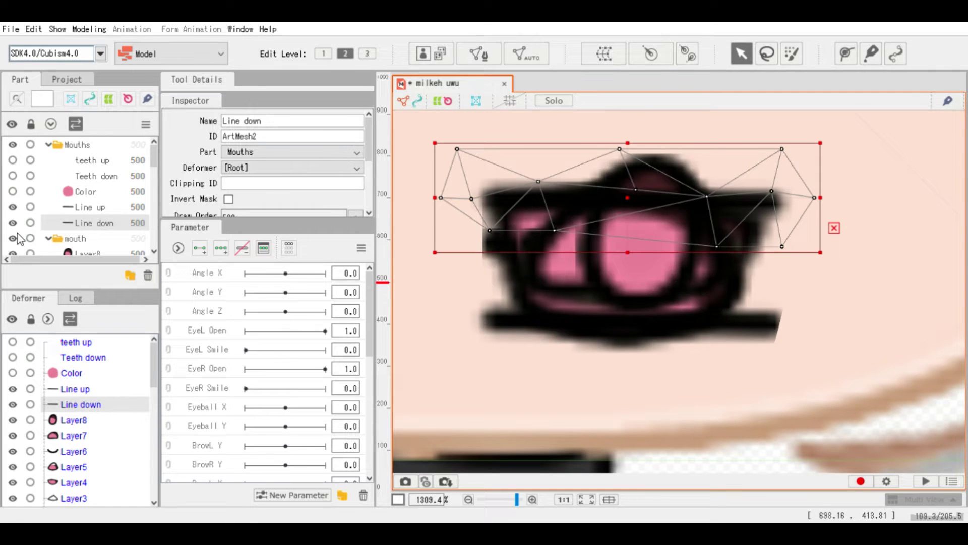
- Hide and collapse the old mouth folder and open the Line up mesh for manual editing
click(14, 238)
click(48, 238)
click(81, 208)
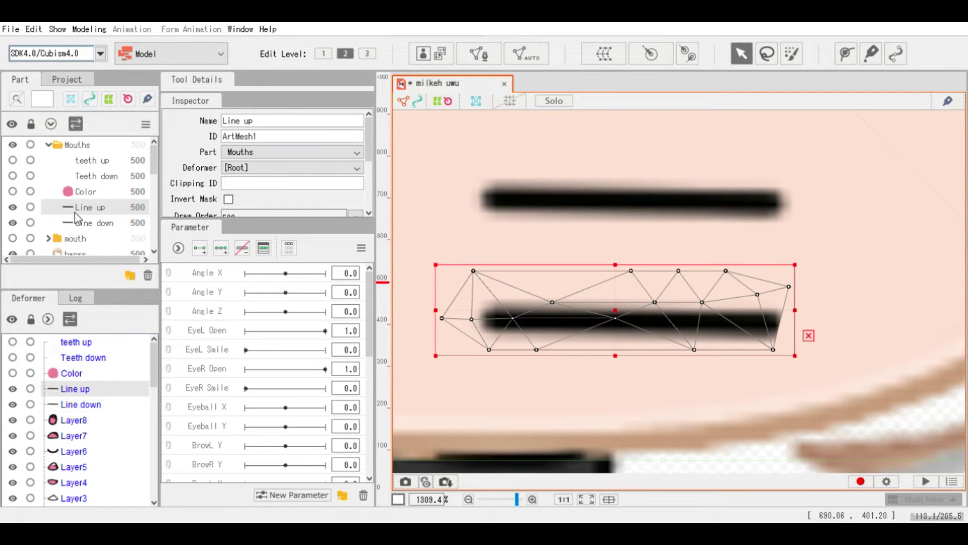
click(478, 53)
- Add a zig-zag row of connected vertices down the rounded left end of the Line up mesh
scroll(579, 341, down, 1)
scroll(486, 301, up, 2)
scroll(515, 328, down, 3)
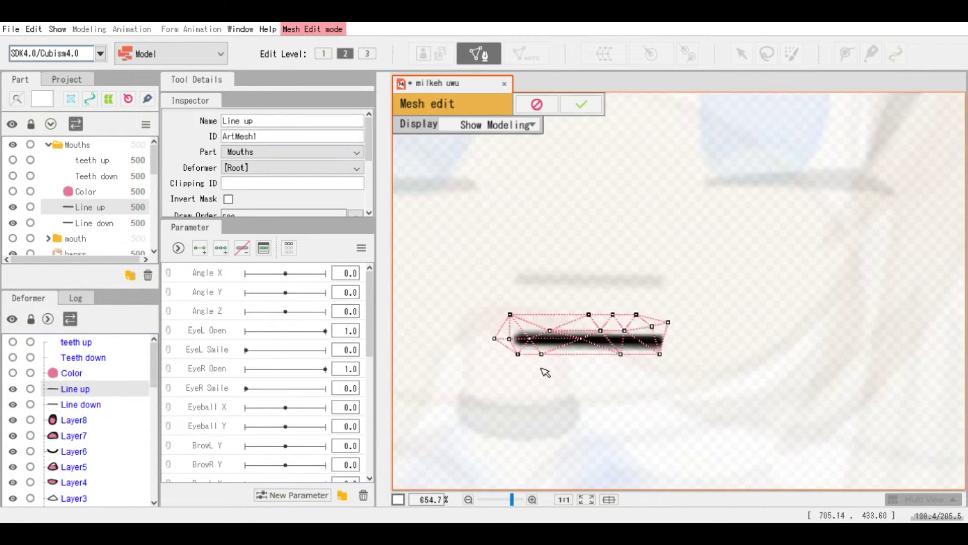
scroll(543, 370, up, 3)
scroll(451, 277, down, 2)
scroll(450, 277, up, 4)
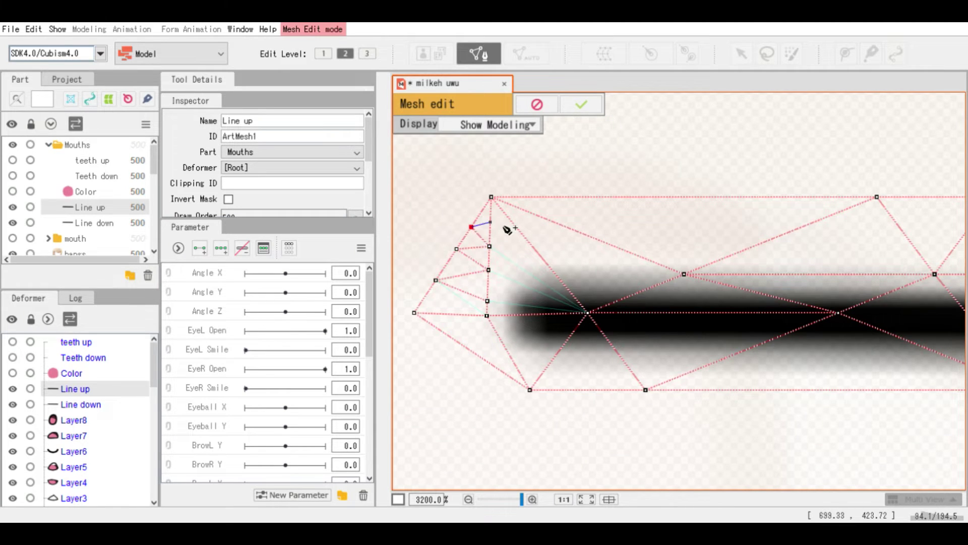
click(487, 301)
click(448, 335)
click(486, 315)
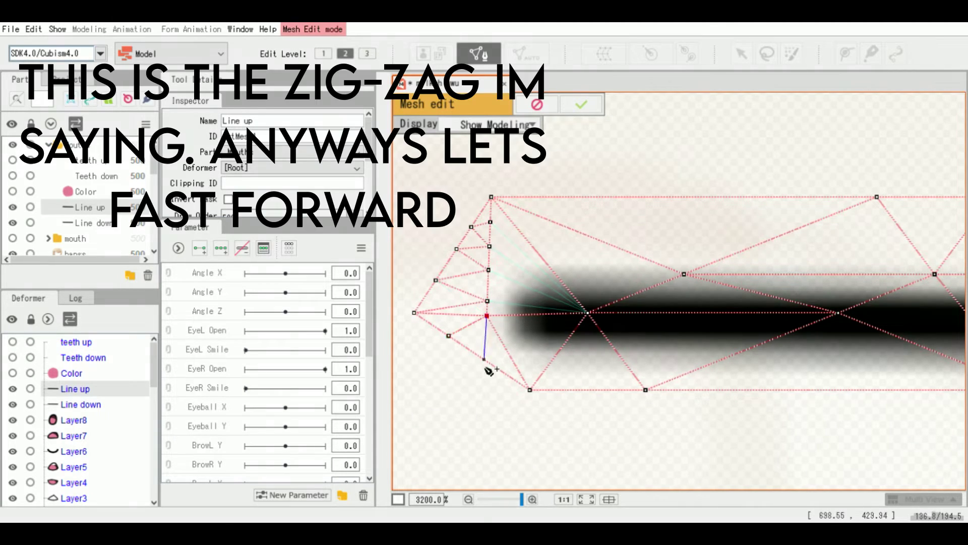
click(484, 359)
click(506, 348)
click(513, 385)
click(530, 390)
click(599, 330)
key(ctrl+z)
key(ctrl+z)
key(ctrl+z)
key(ctrl+z)
key(ctrl+z)
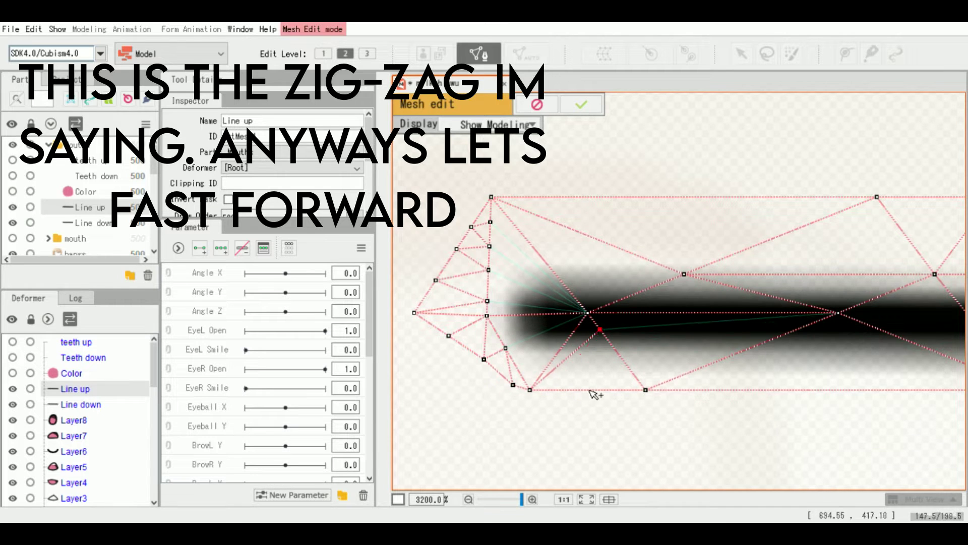
- Continue the zig-zag vertices between the black line's centre and the mesh's lower edge, across the left part of the line
click(514, 315)
click(539, 314)
click(551, 361)
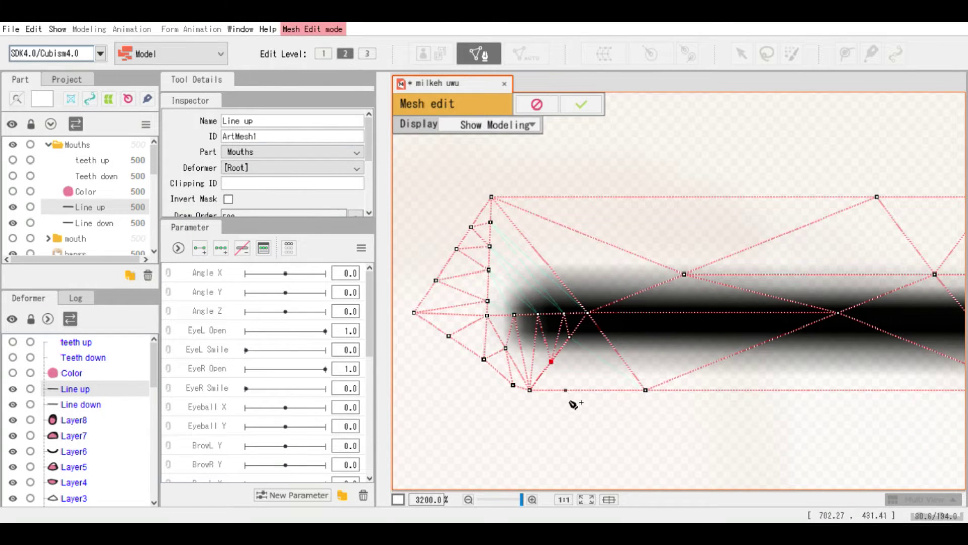
click(662, 383)
click(612, 313)
click(744, 350)
click(760, 313)
click(789, 332)
click(803, 313)
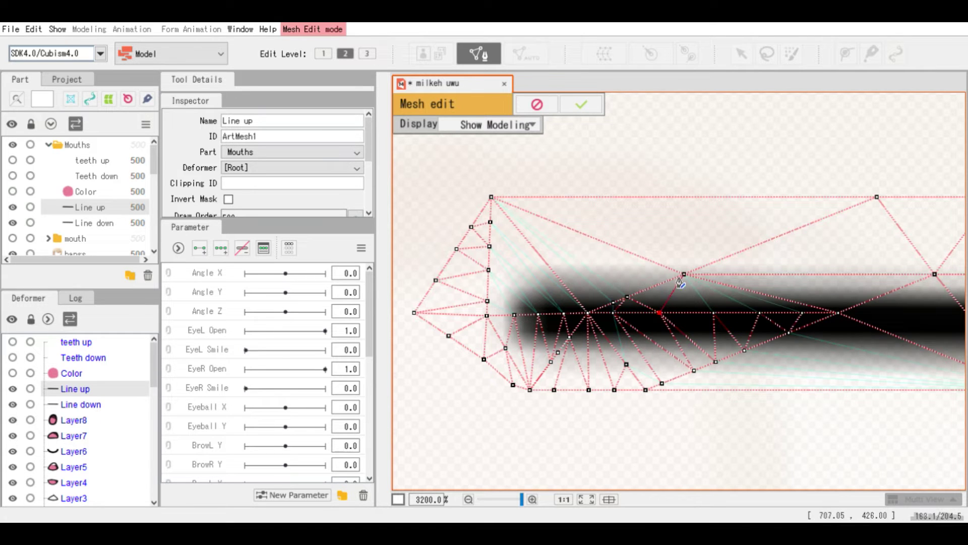
- Extend the dense vertices along the black line and the lower mesh edge through the middle of the Line up mesh
click(783, 305)
scroll(781, 308, down, 2)
scroll(822, 330, up, 2)
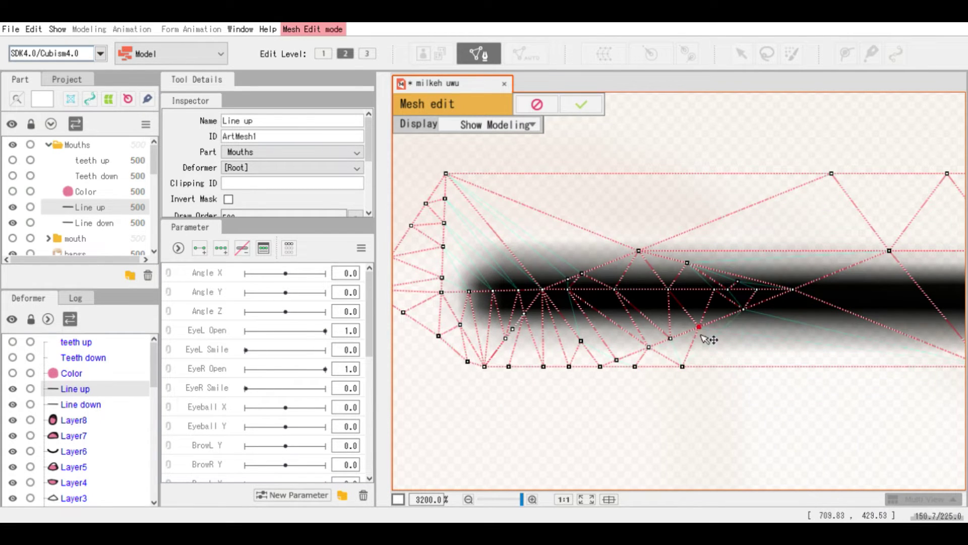
click(809, 296)
click(841, 366)
drag(879, 339, 777, 330)
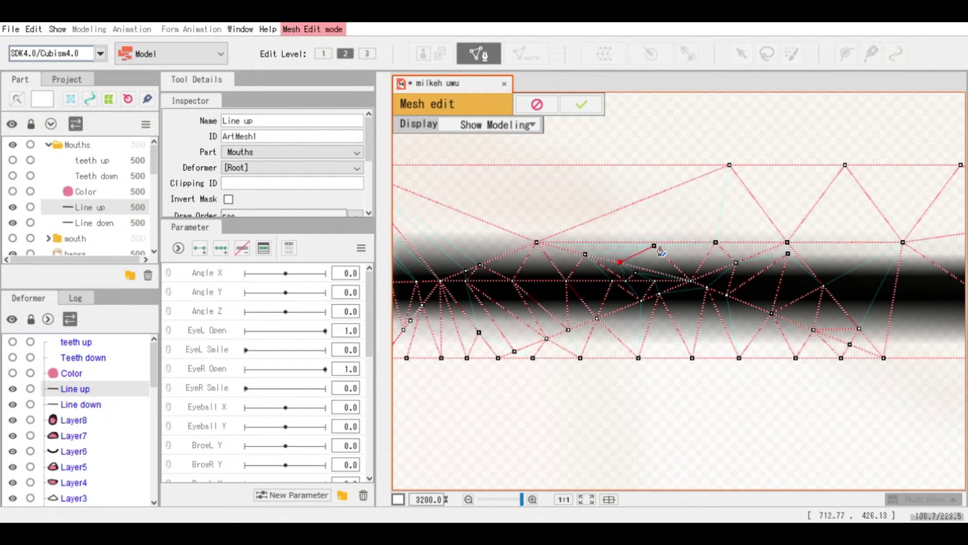
- Fill the upper left area of the Line up mesh, above the black line, with additional connected vertices
click(566, 249)
scroll(521, 272, down, 2)
click(480, 276)
scroll(457, 233, up, 2)
click(554, 263)
click(471, 281)
click(510, 246)
click(441, 245)
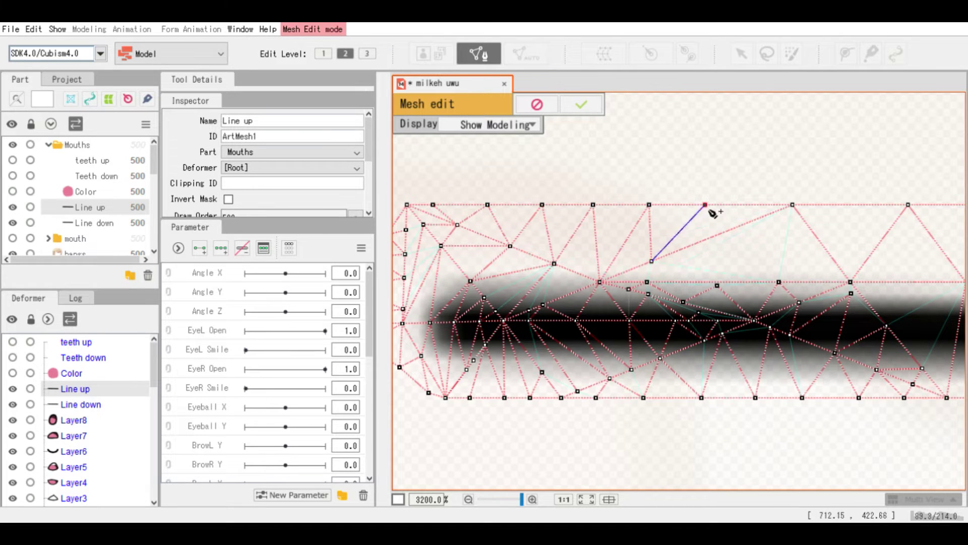
- Add zig-zag vertices between the upper mesh edge and the black line in the middle of the Line up mesh
drag(798, 226, 730, 227)
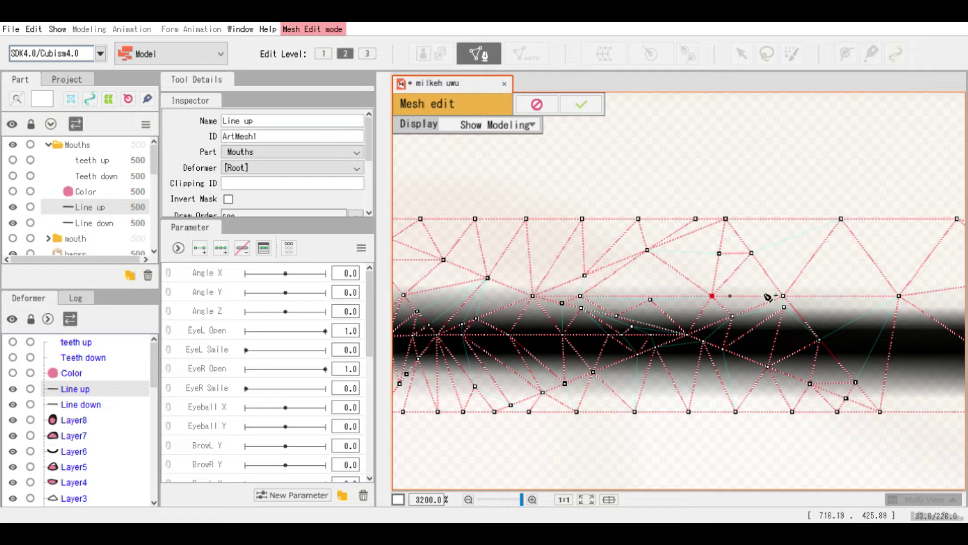
click(680, 291)
drag(809, 284, 784, 280)
click(828, 232)
click(810, 293)
click(848, 258)
- Fill the right end of the Line up mesh with connected vertices and apply the mesh edit
scroll(845, 278, down, 4)
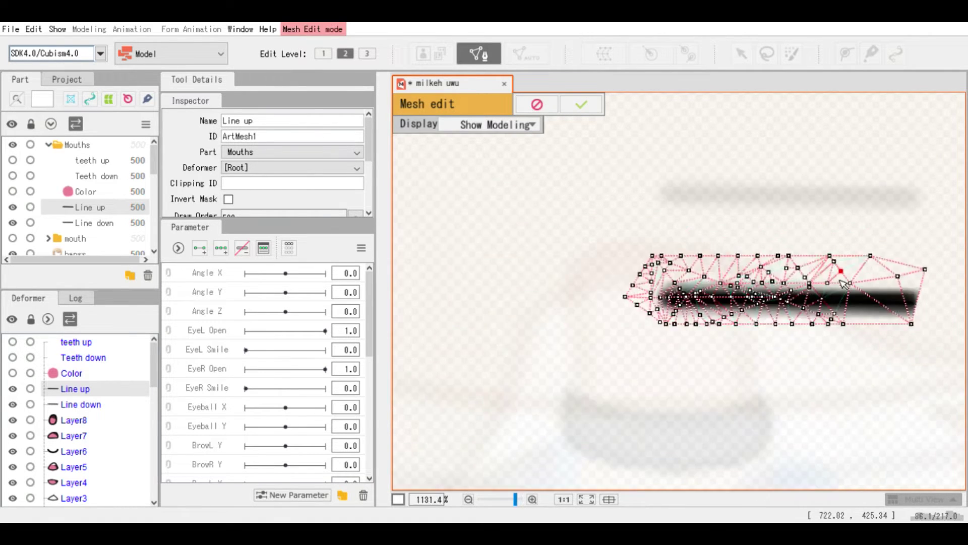
scroll(908, 307, up, 4)
click(732, 355)
click(780, 258)
click(870, 207)
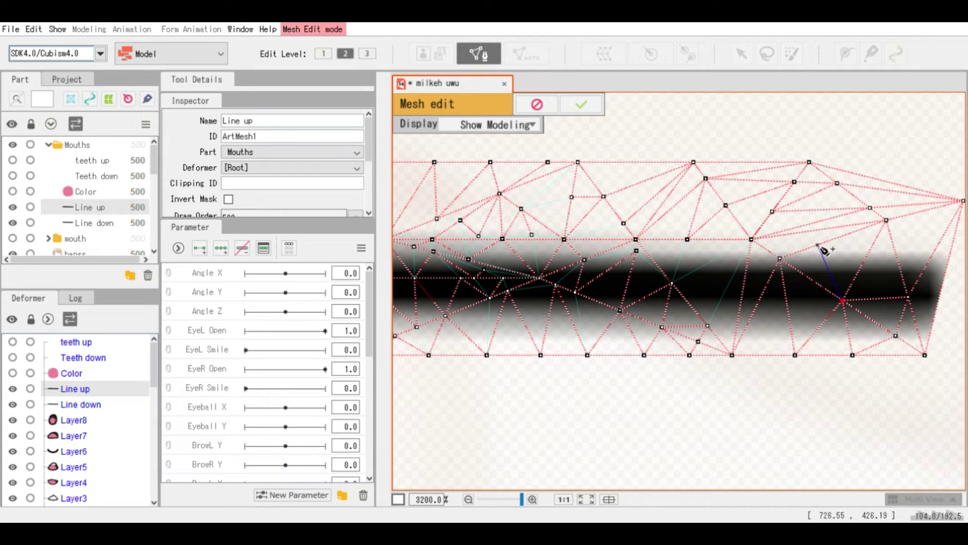
click(732, 355)
click(719, 239)
click(690, 305)
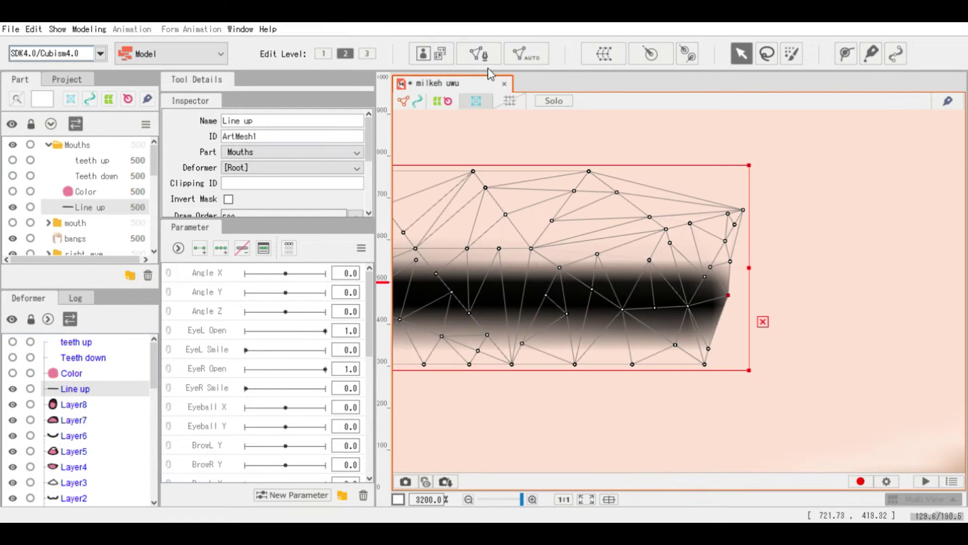
- Paste a copy of the Line up mesh and move it above the original line
key(ctrl+v)
drag(689, 379, 690, 256)
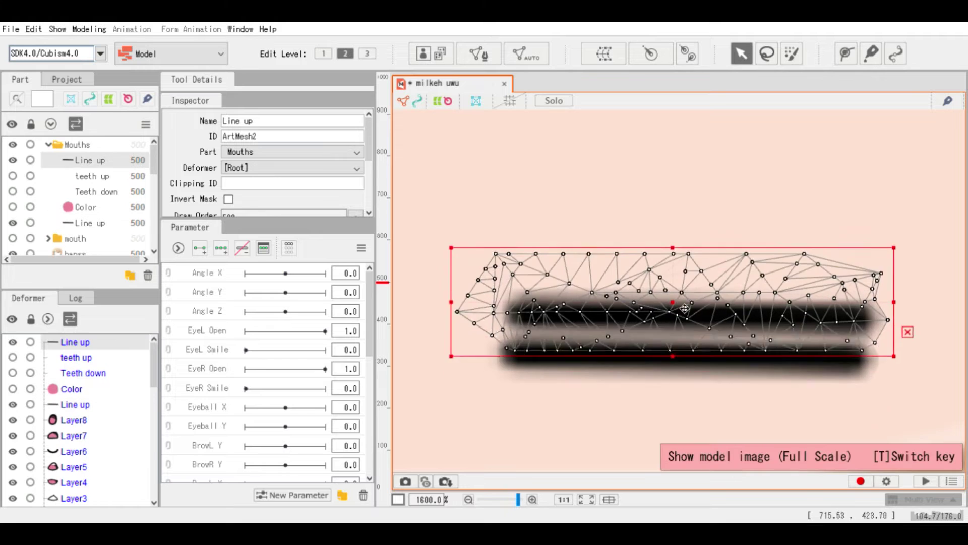
key(ctrl+s)
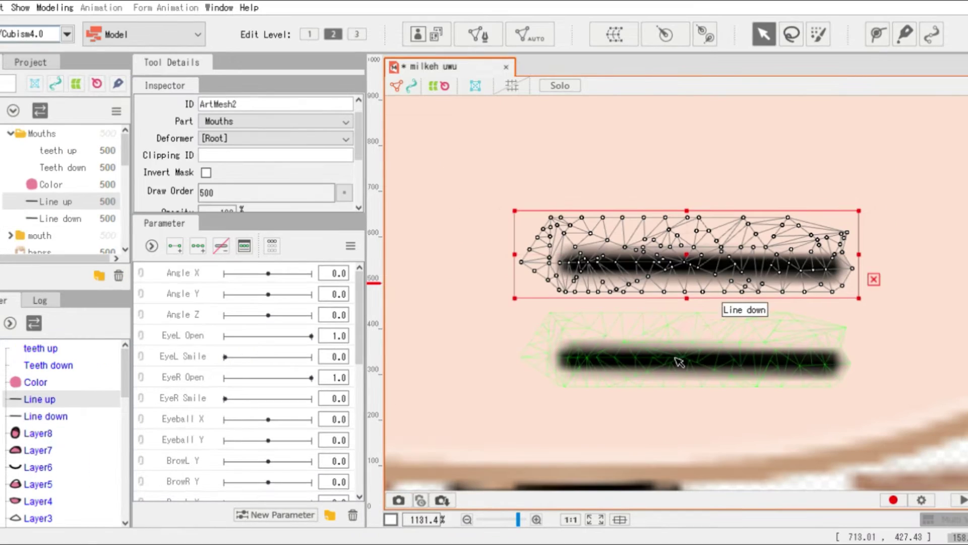
- Delete the upper mouth line and replace it with a copy of Line down, including its deform path, placed above the original
click(679, 361)
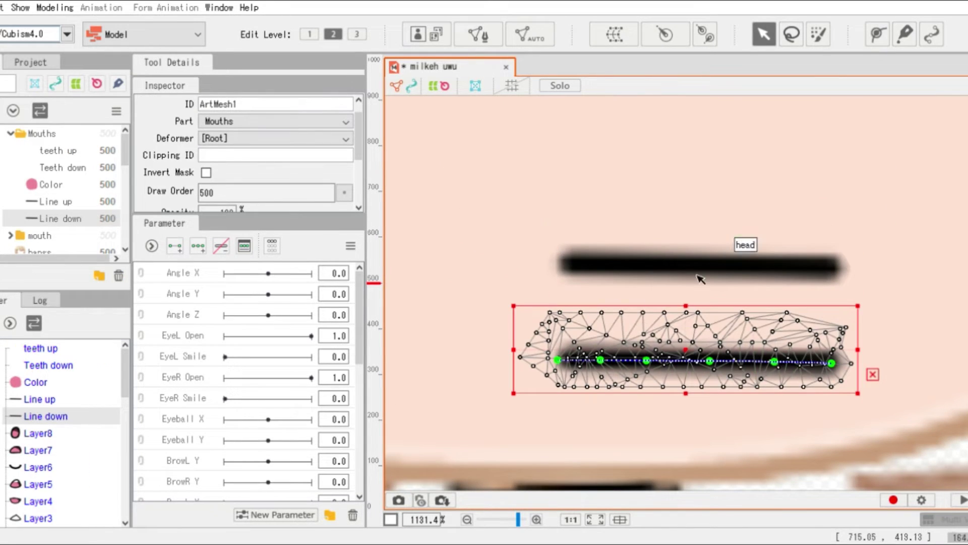
click(698, 272)
key(Delete)
click(660, 372)
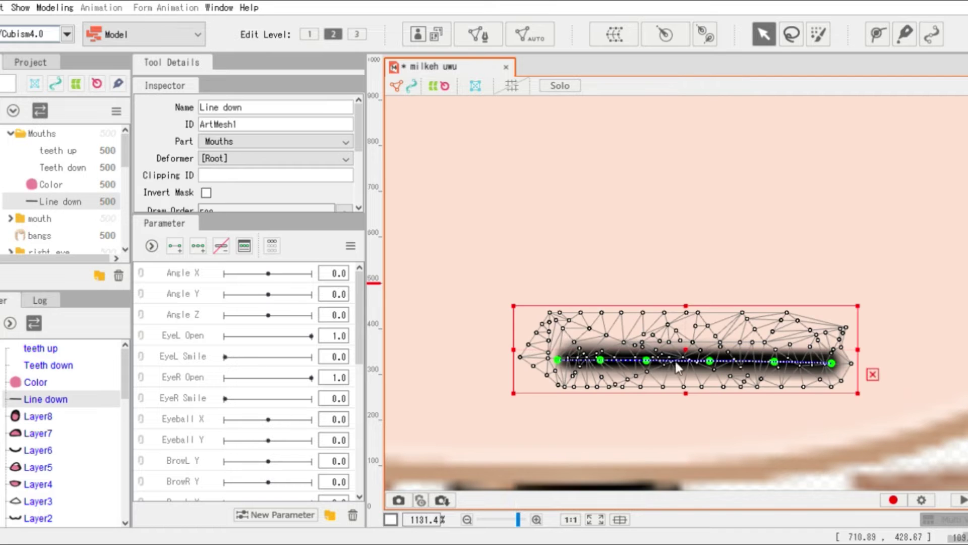
key(ctrl+d)
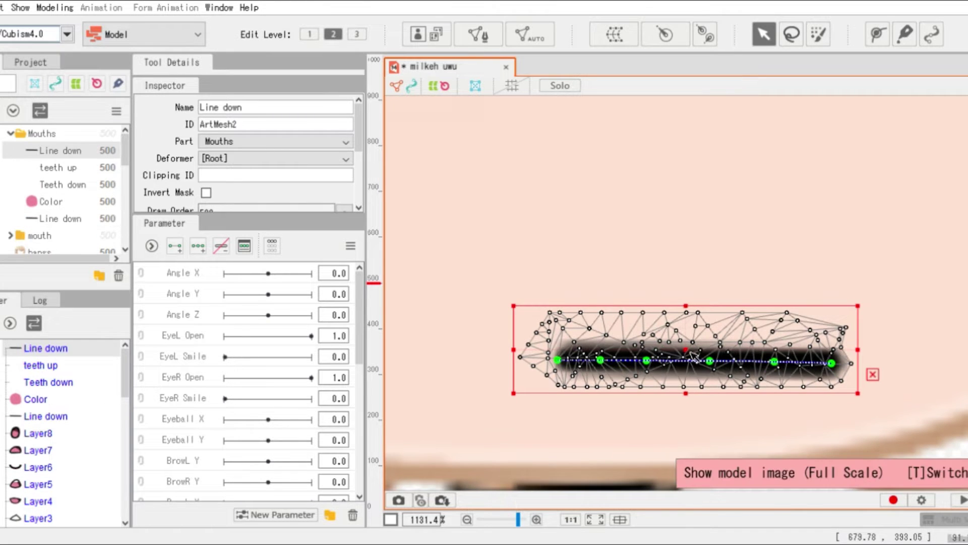
drag(692, 357, 703, 243)
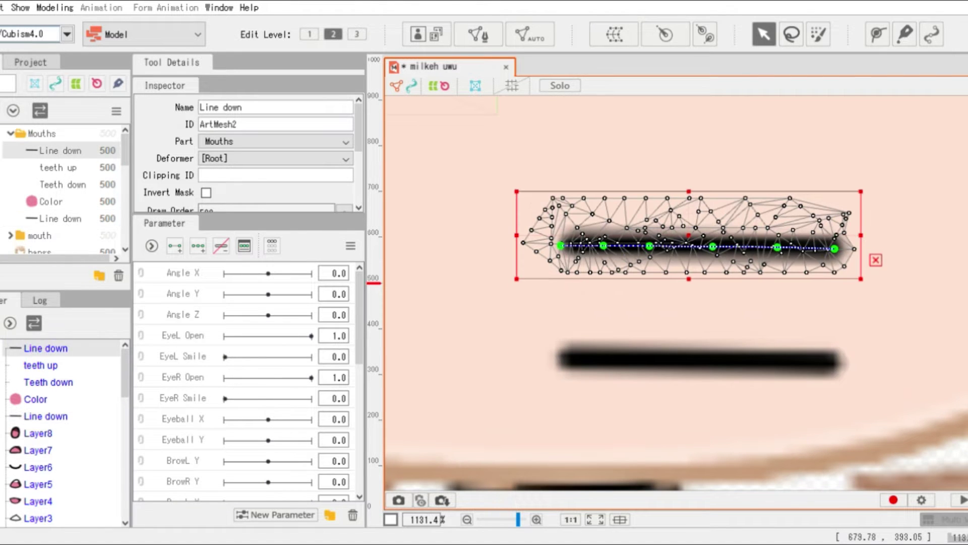
- Show and expand the mouth folder, then hide its layers so that only Layer8 stays visible as a reference
click(1, 233)
click(10, 236)
scroll(16, 232, down, 3)
click(1, 208)
click(1, 225)
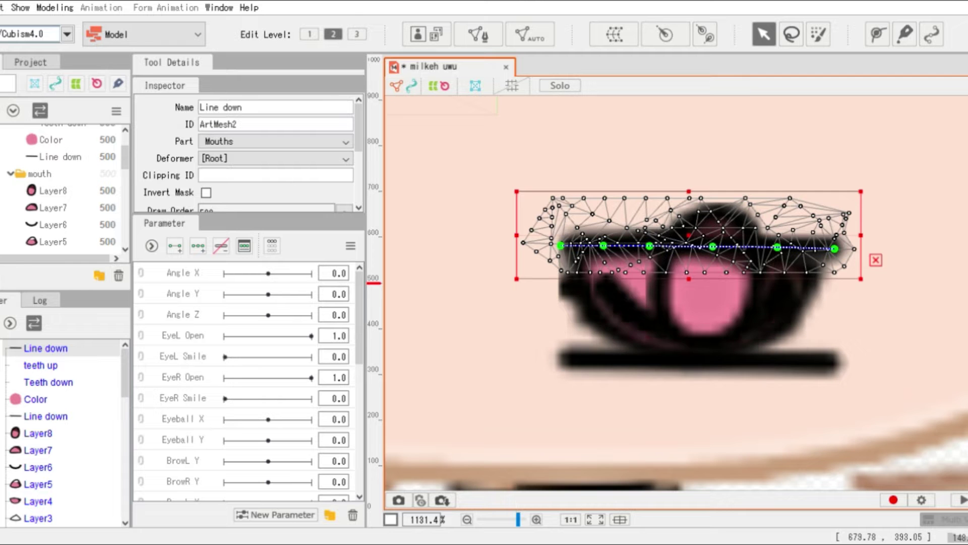
click(1, 242)
scroll(10, 237, down, 6)
scroll(10, 237, up, 3)
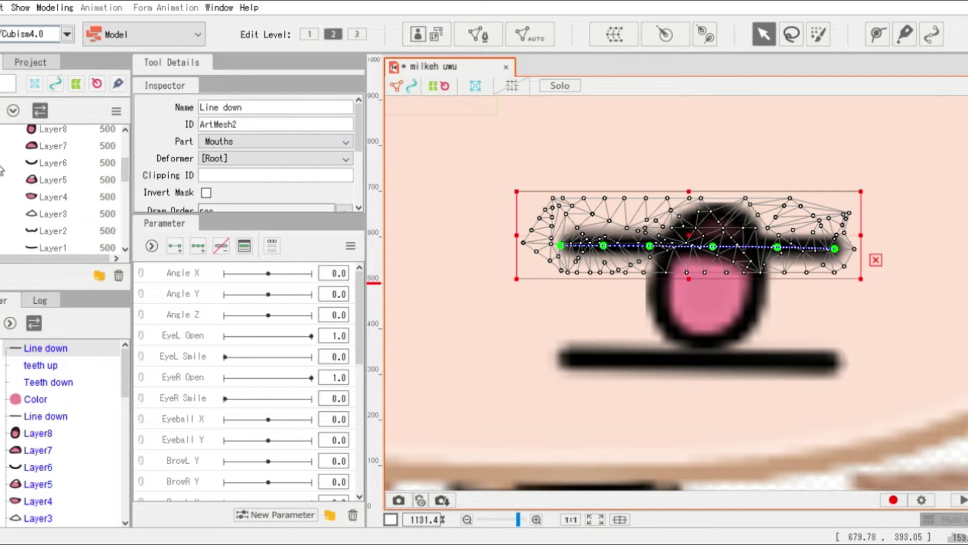
scroll(6, 182, up, 3)
scroll(268, 421, down, 5)
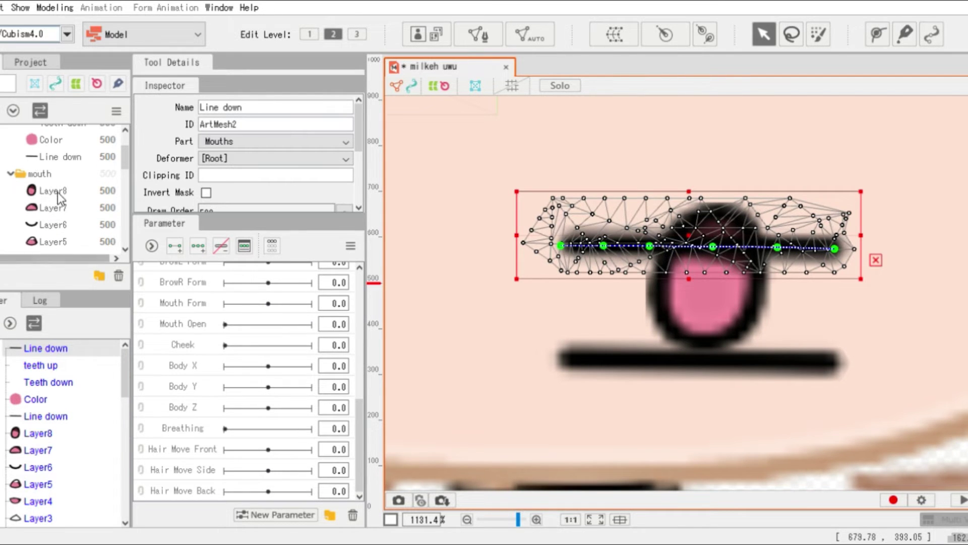
- Set the opacity of Layer8 through Layer1 in the mouth folder to 50%
click(54, 192)
scroll(64, 185, down, 3)
shift+click(193, 190)
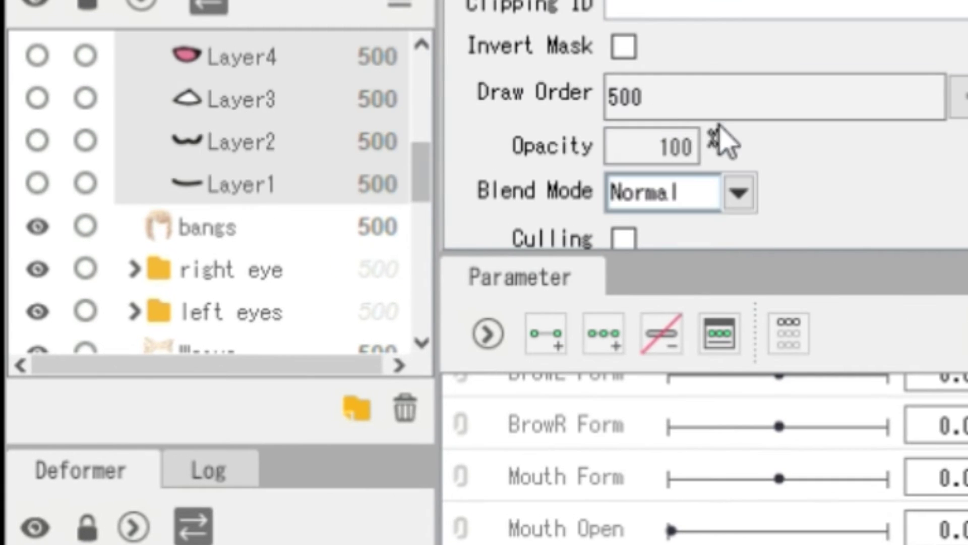
double_click(581, 150)
text(50)
key(Return)
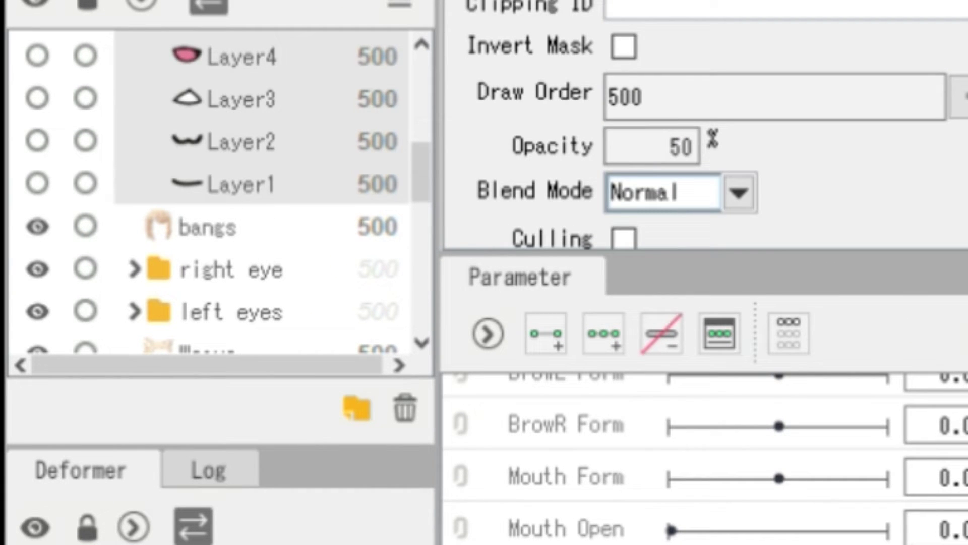
key(Escape)
click(626, 357)
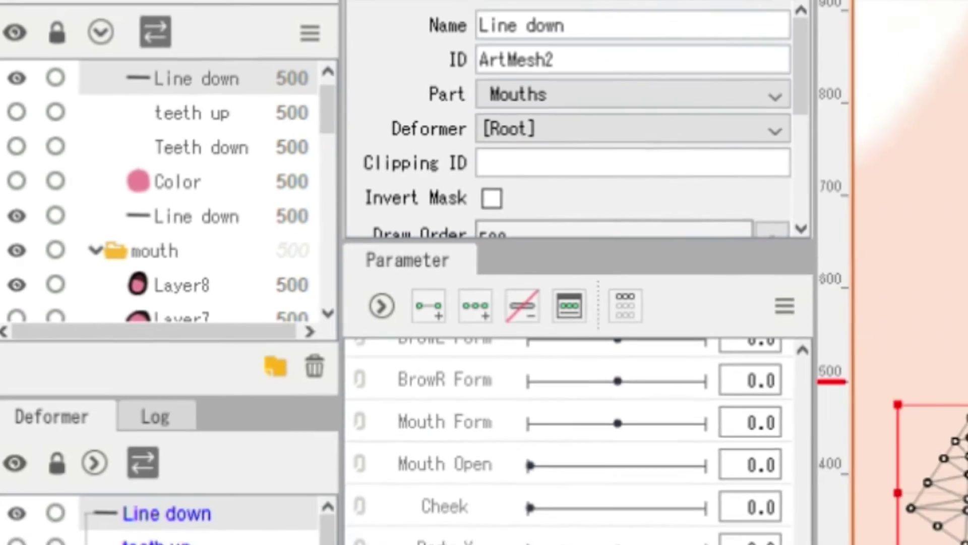
- Rename the Hair Move Side and Hair Move Back parameters to mouth and link them into one combined parameter
scroll(662, 429, up, 5)
scroll(202, 440, down, 5)
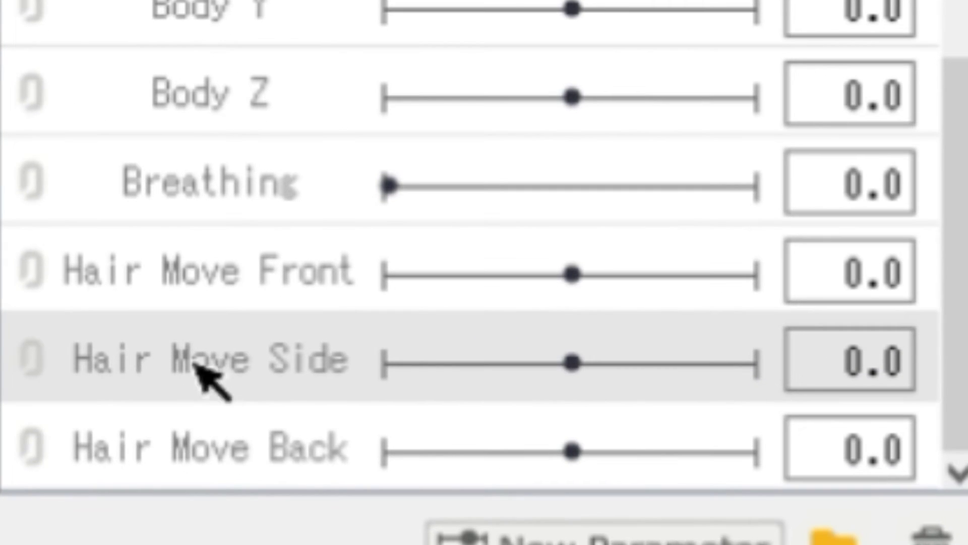
right_click(193, 475)
click(247, 385)
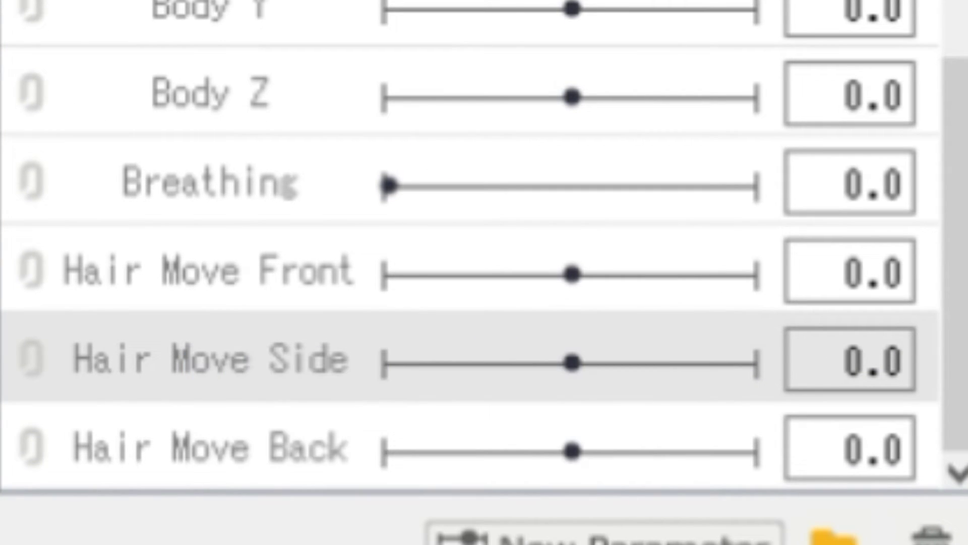
text(mouth)
key(Return)
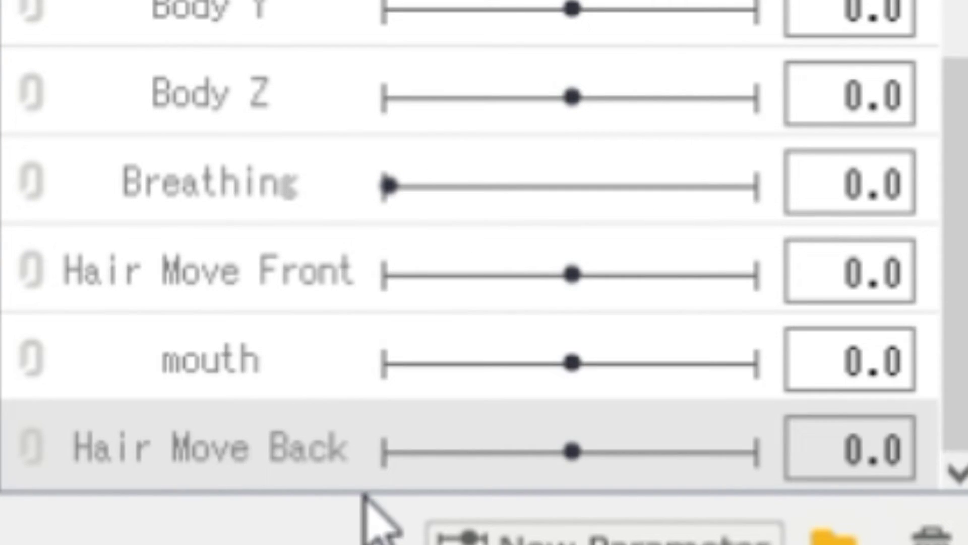
text(mouth)
key(Return)
click(33, 359)
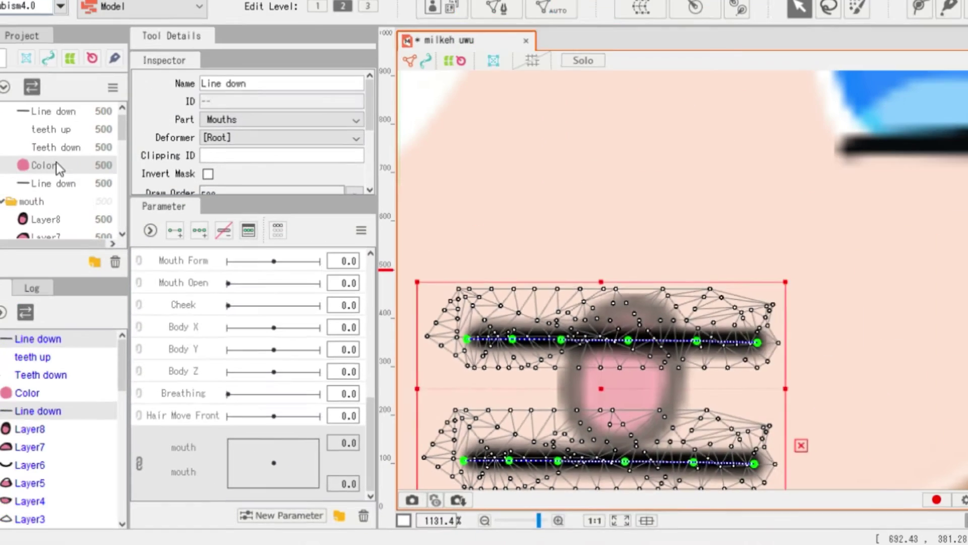
- Select all five meshes in the Mouths folder and add three keys to each of the linked mouth parameters
click(61, 202)
shift+click(83, 141)
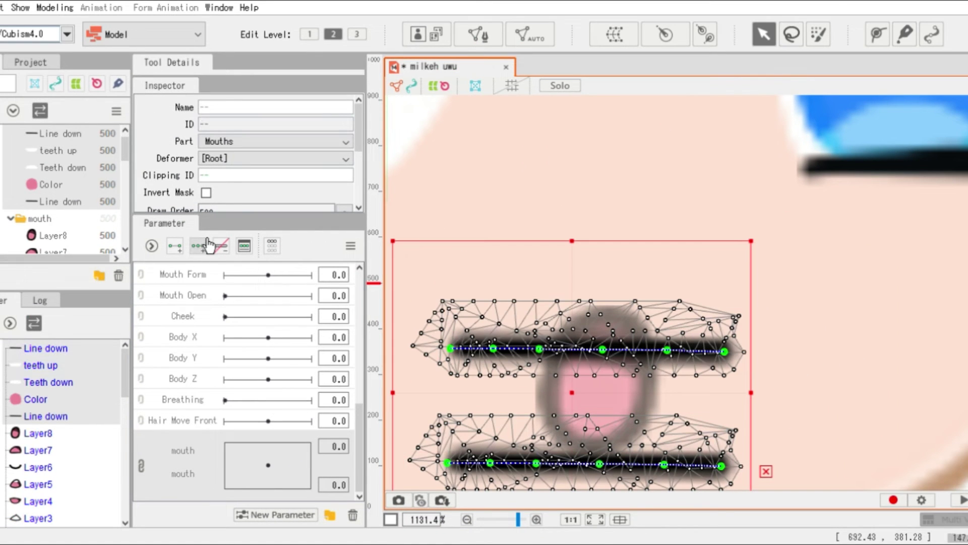
scroll(57, 220, down, 3)
click(62, 174)
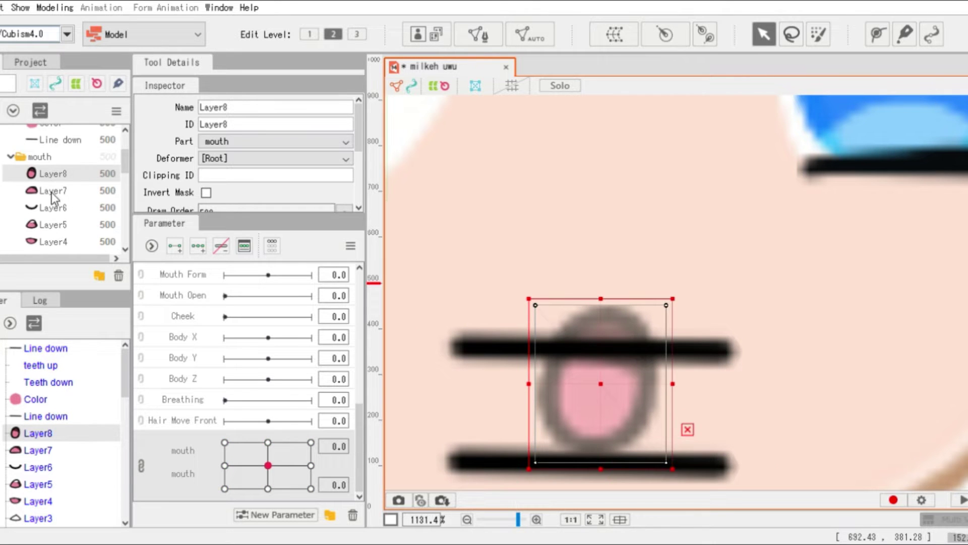
- Unlink the mouth parameters, add halfway keys to the first one for all five Mouths meshes, relink them, and set it to -0.5
scroll(51, 192, up, 4)
click(64, 150)
click(247, 442)
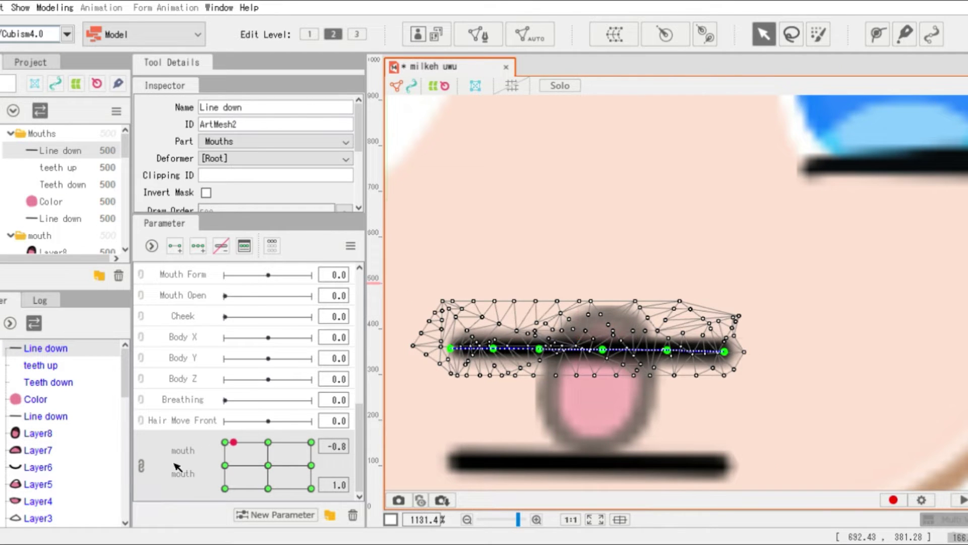
click(141, 465)
ctrl+click(74, 221)
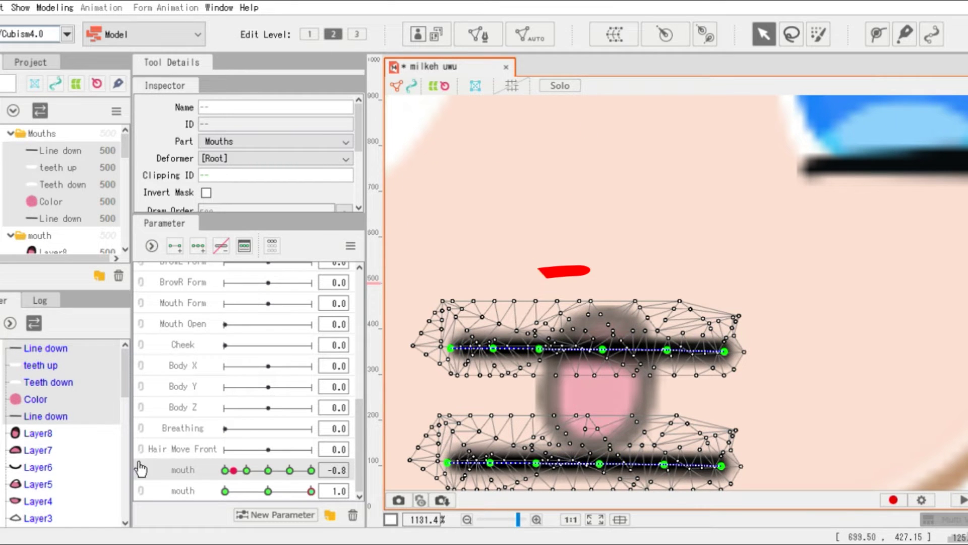
click(141, 470)
click(247, 444)
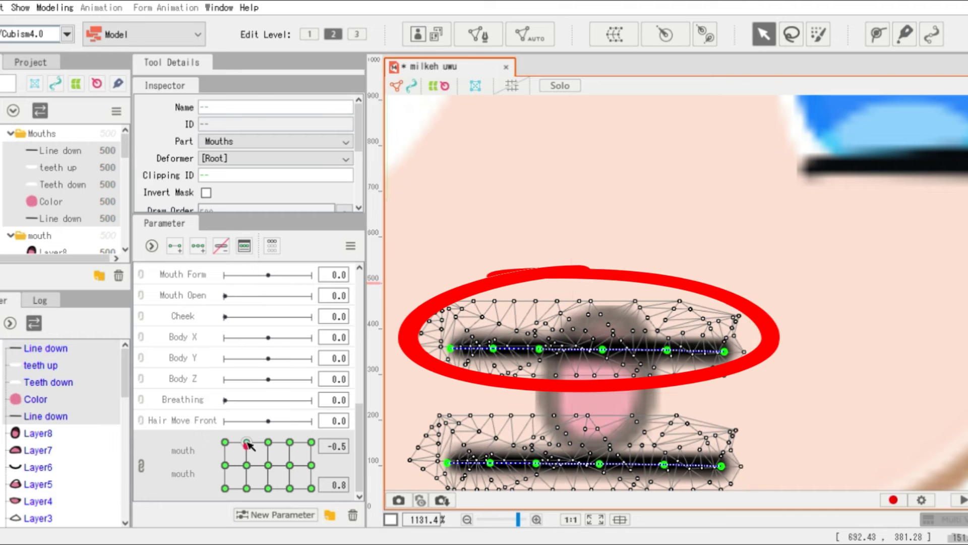
- Return the Mouths meshes to three keys per linked mouth parameter and select the upper mouth line at values -1.0 and 1.0
drag(270, 437, 273, 436)
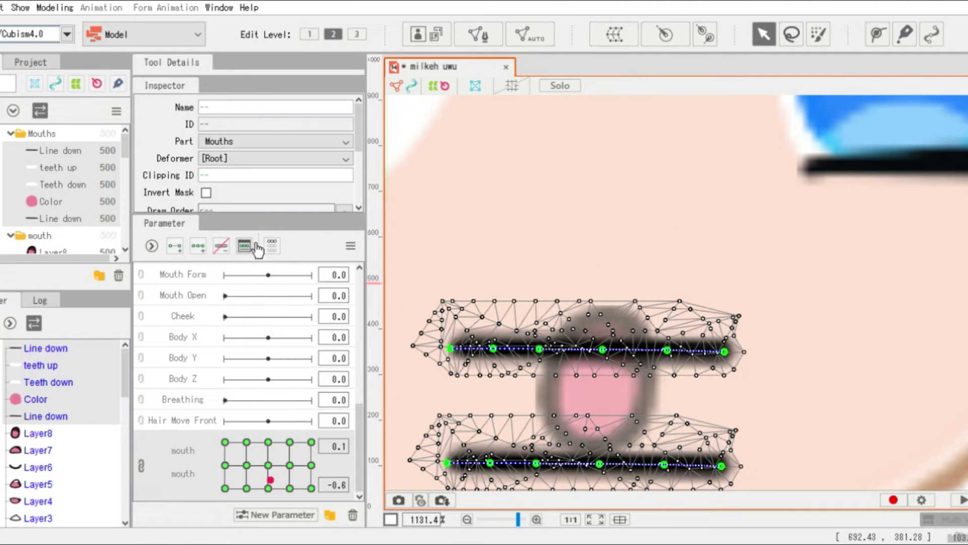
click(561, 353)
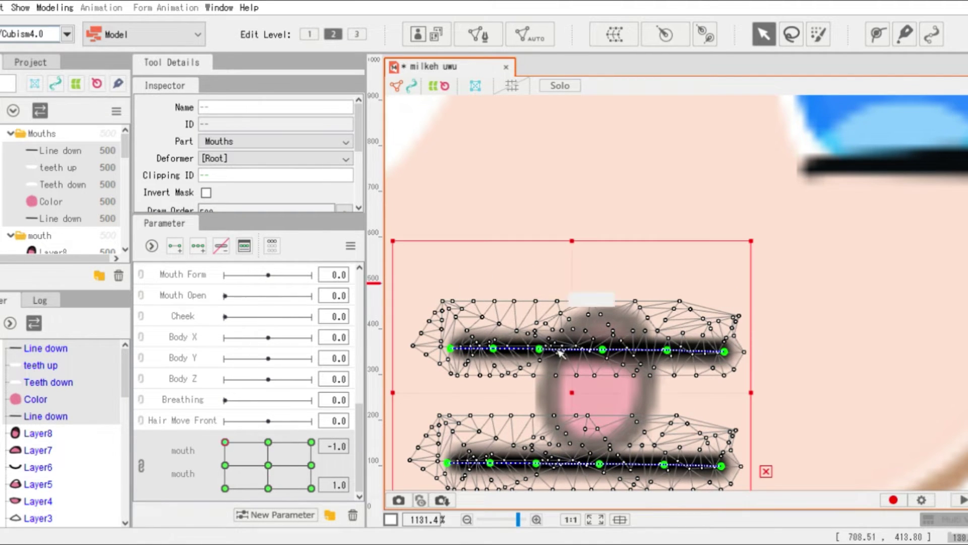
click(75, 151)
scroll(810, 303, up, 3)
scroll(810, 303, down, 2)
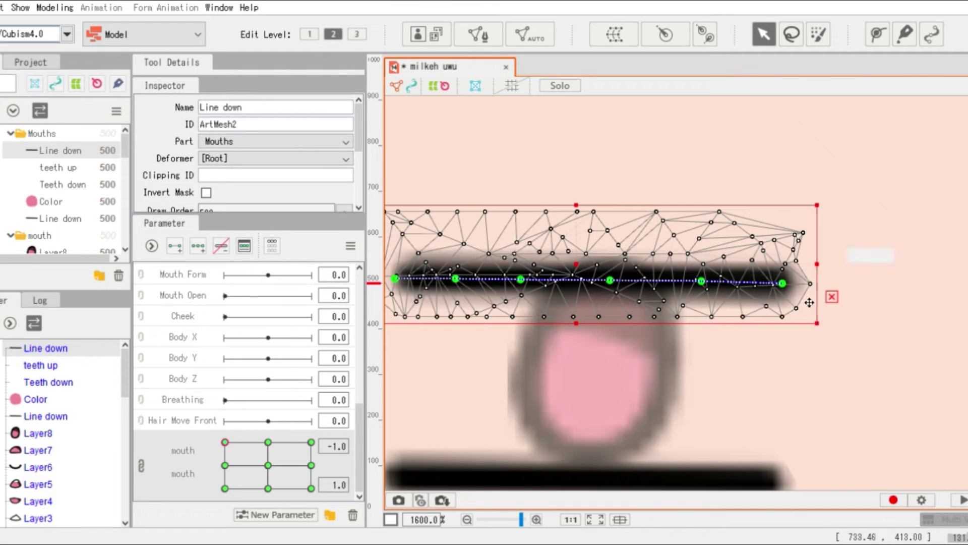
- Bend the right half of the upper mouth line down around the right side of the round open-mouth sketch
drag(701, 282, 691, 298)
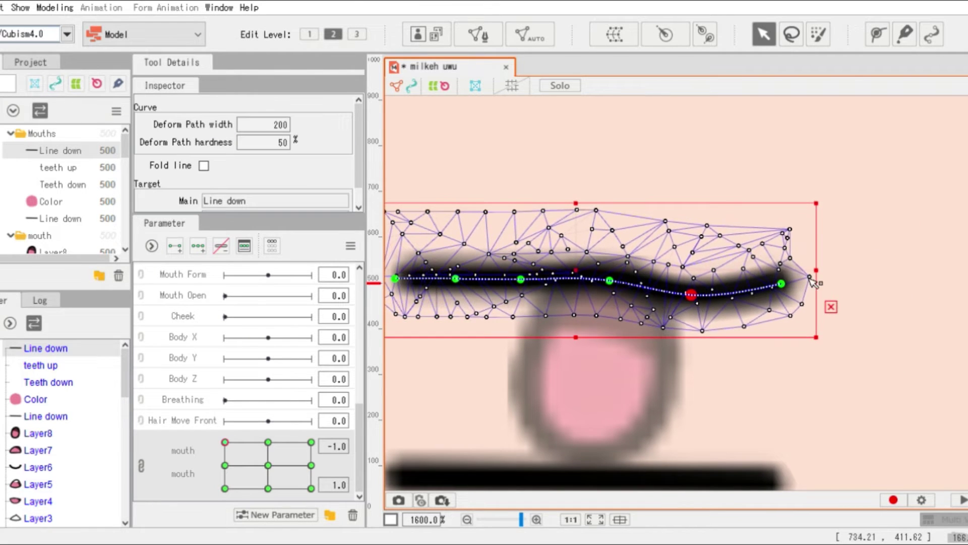
drag(783, 285, 735, 347)
drag(691, 297, 677, 309)
drag(736, 346, 694, 386)
drag(676, 307, 667, 306)
drag(694, 385, 678, 386)
- Bend the left half of the upper mouth line down around the sketch and fine-tune both ends of the arch
drag(521, 279, 530, 313)
drag(456, 280, 479, 330)
drag(395, 278, 462, 387)
drag(480, 331, 530, 346)
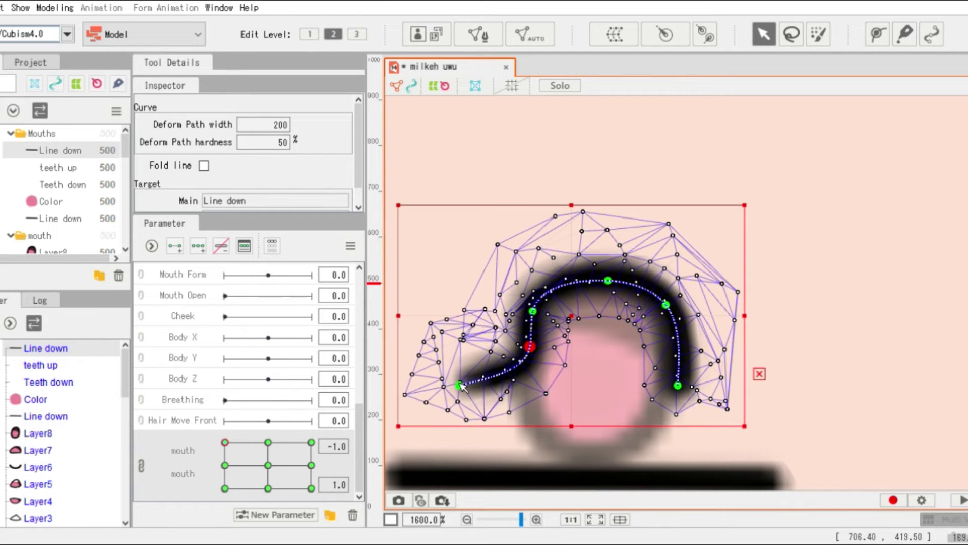
drag(463, 386, 536, 419)
drag(529, 346, 512, 347)
drag(536, 419, 514, 407)
drag(512, 347, 521, 344)
drag(533, 312, 539, 302)
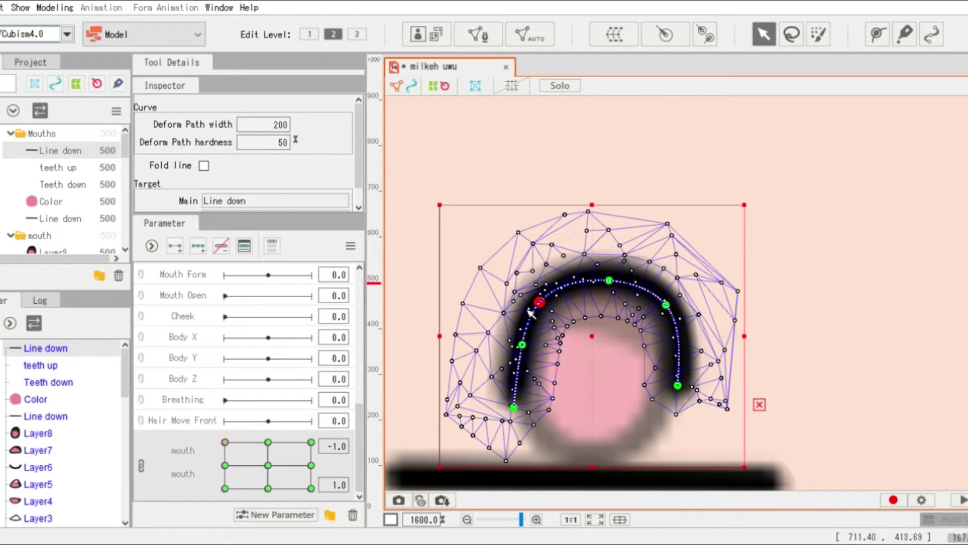
drag(521, 344, 519, 342)
drag(514, 407, 522, 402)
drag(677, 386, 673, 382)
- Raise the lower mouth line and curve its right half up along the sketch to meet the upper line's right end
scroll(671, 379, down, 1)
click(626, 434)
scroll(628, 437, up, 2)
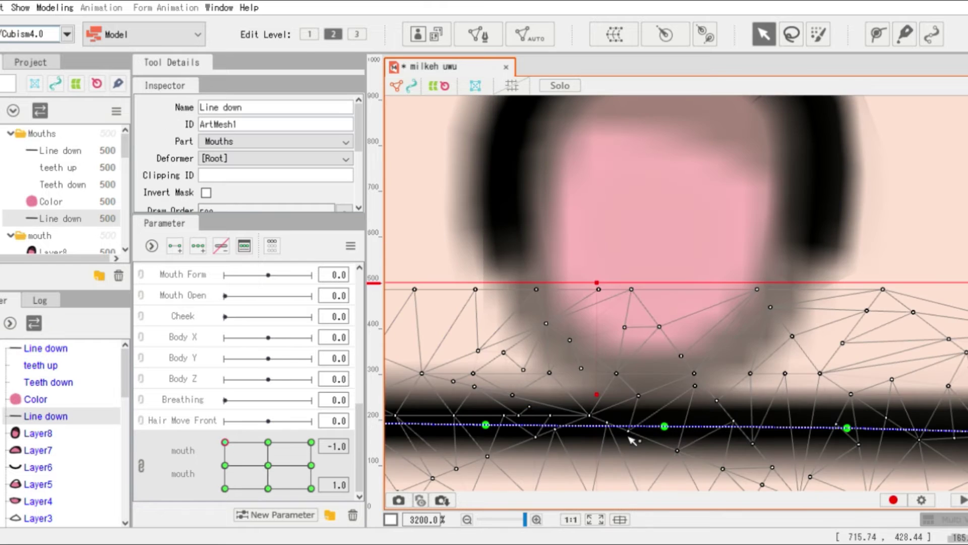
drag(599, 395, 608, 348)
scroll(606, 341, down, 1)
scroll(706, 337, up, 1)
drag(736, 370, 726, 348)
drag(851, 373, 782, 252)
drag(726, 348, 691, 323)
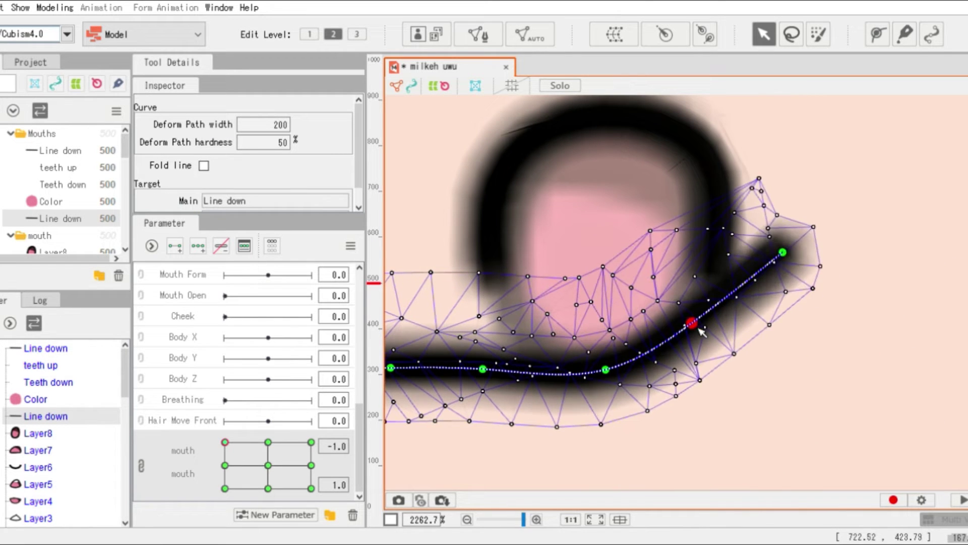
drag(782, 251, 723, 231)
- Curve the left half of the lower mouth line up to meet the upper line's left end, closing the round mouth
drag(482, 368, 502, 351)
scroll(502, 351, down, 1)
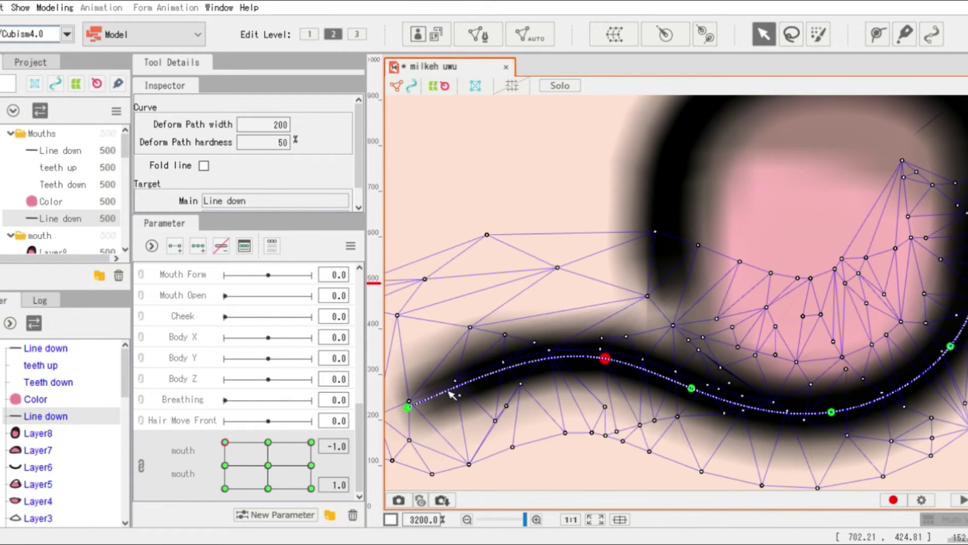
drag(407, 407, 465, 346)
drag(605, 358, 642, 350)
drag(465, 346, 652, 247)
drag(642, 350, 694, 366)
scroll(749, 363, down, 2)
scroll(749, 362, down, 1)
scroll(729, 373, down, 8)
click(799, 381)
- With the mouth parameters at 0.0 and 1.0, curve the lower mouth line along the bottom of the wide open-mouth sketch
scroll(738, 376, up, 10)
click(582, 398)
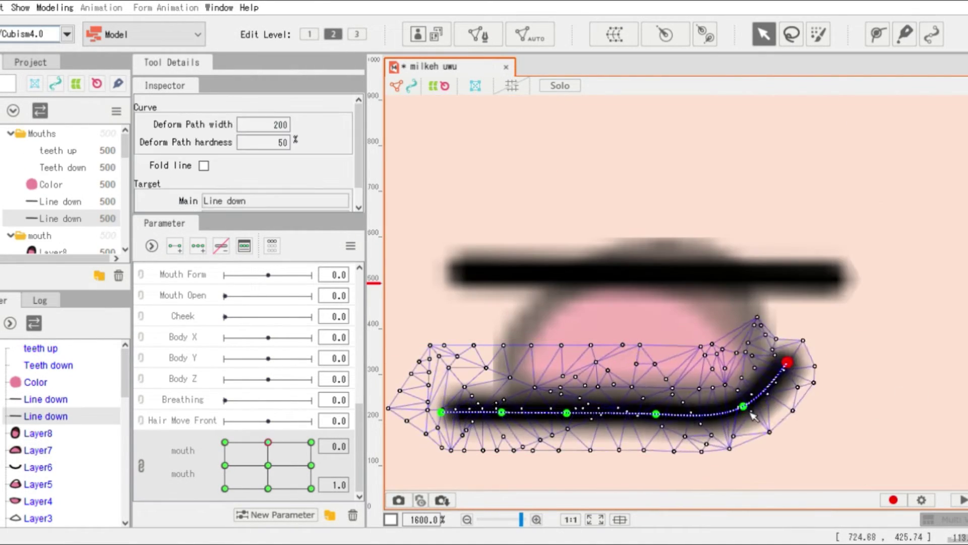
drag(507, 411, 518, 403)
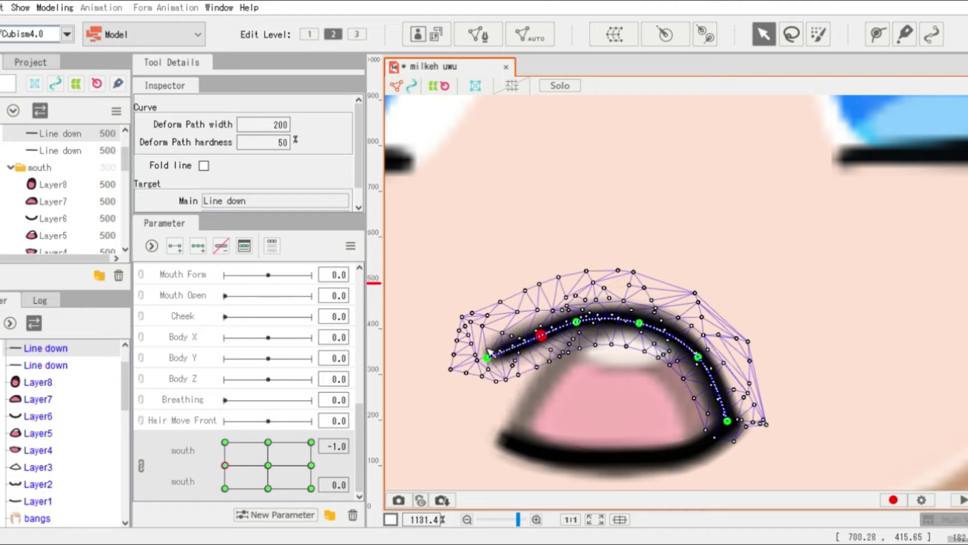
- Set the linked mouth parameters to 1.0 and 0.0 and fit both mouth lines to the half-open mouth sketch
drag(225, 465, 235, 448)
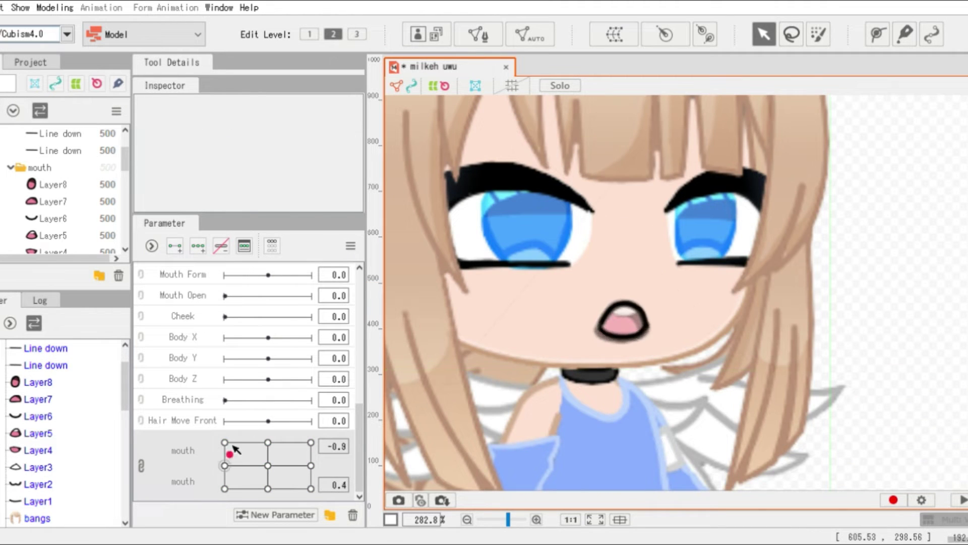
click(268, 465)
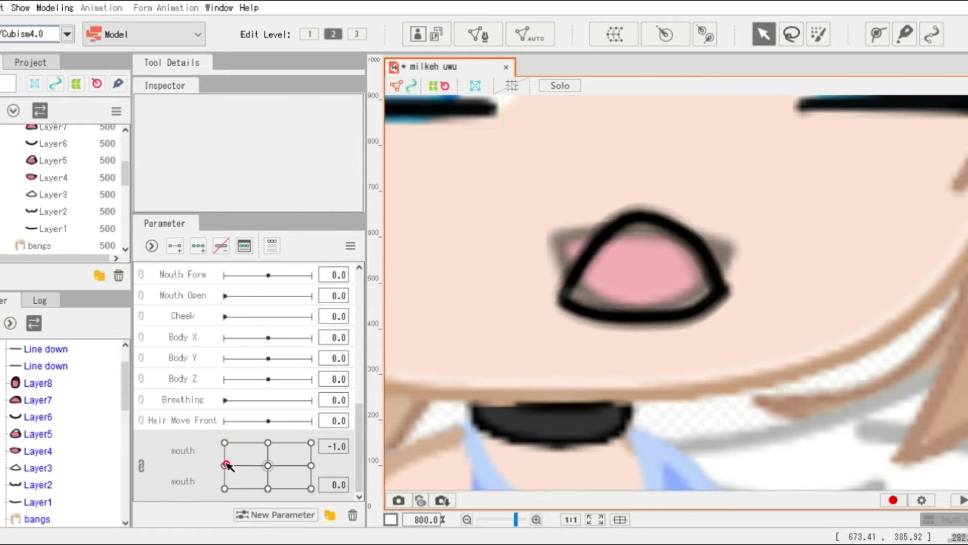
drag(224, 461, 325, 469)
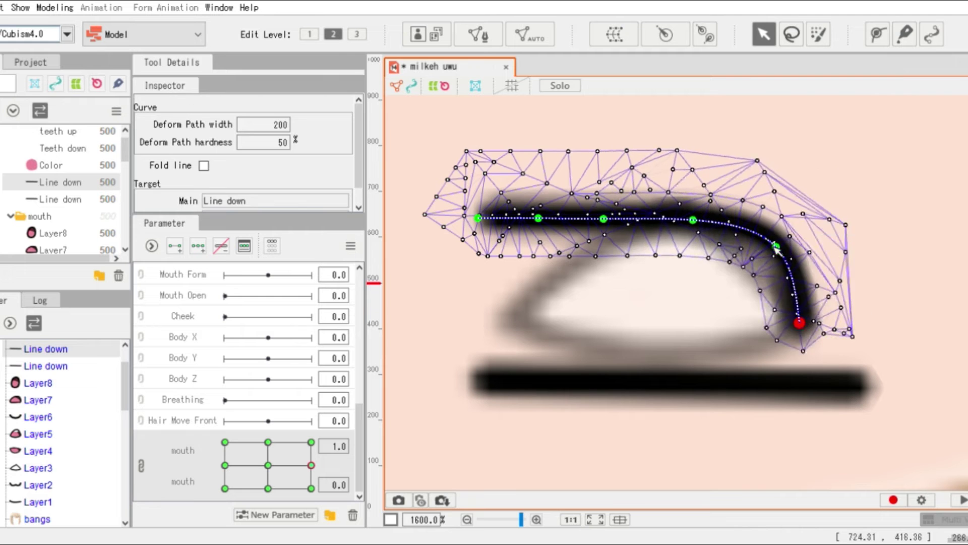
drag(554, 271, 546, 259)
drag(659, 382, 645, 357)
drag(845, 358, 821, 328)
drag(672, 356, 671, 361)
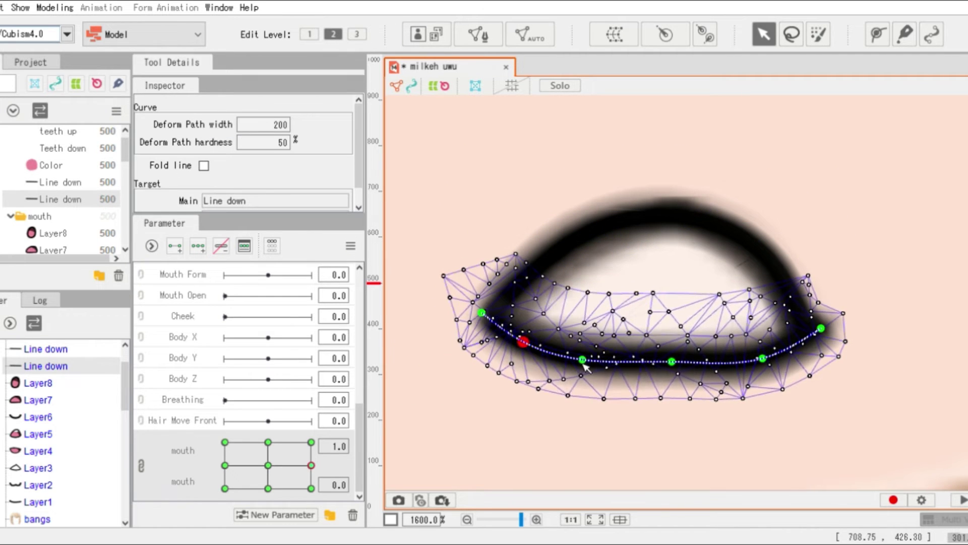
- Refine the half-open mouth by adjusting the top of the upper line and the base and right end of the lower line
click(678, 214)
drag(680, 218, 686, 212)
drag(620, 214, 644, 201)
click(821, 325)
drag(821, 328, 813, 330)
drag(672, 361, 670, 365)
drag(583, 360, 586, 364)
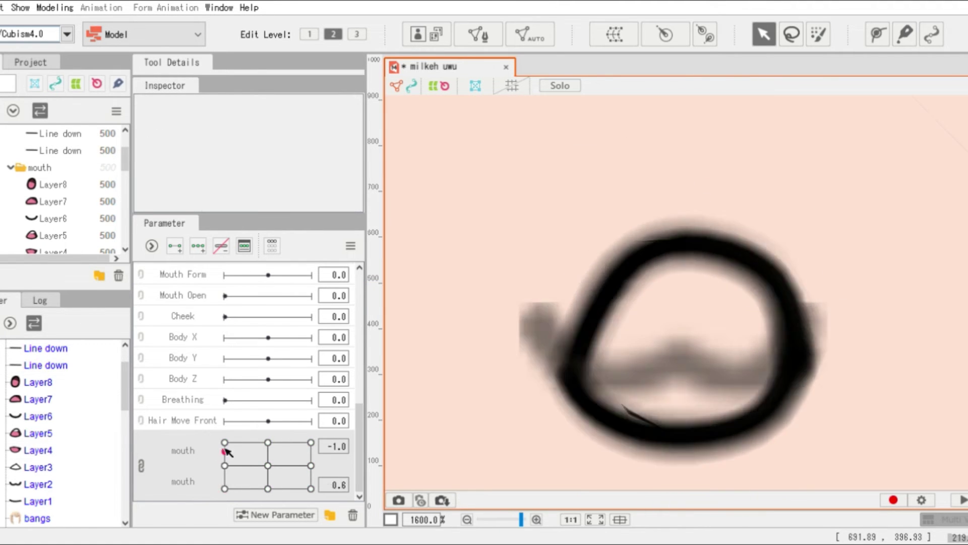
- Set the linked mouth parameters to 0.0 and -1.0, lower the upper mouth line and curve its left end up
drag(225, 442, 268, 491)
scroll(60, 201, down, 3)
click(611, 277)
drag(655, 277, 639, 369)
drag(468, 368, 474, 339)
drag(528, 368, 538, 349)
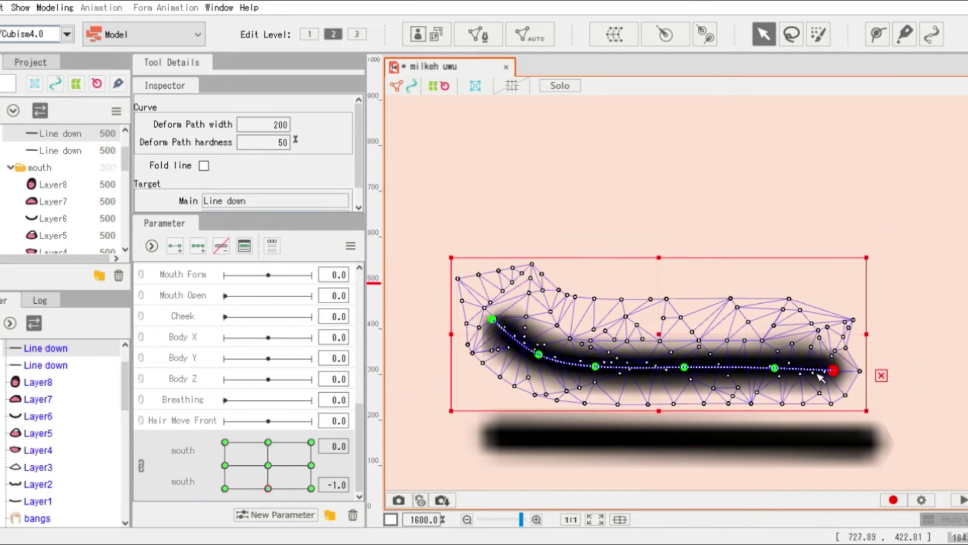
- Move the lower mouth line up onto the upper line and curve its left end up to match
drag(683, 431, 662, 378)
drag(525, 385, 526, 371)
drag(465, 386, 487, 346)
scroll(592, 390, down, 3)
click(631, 429)
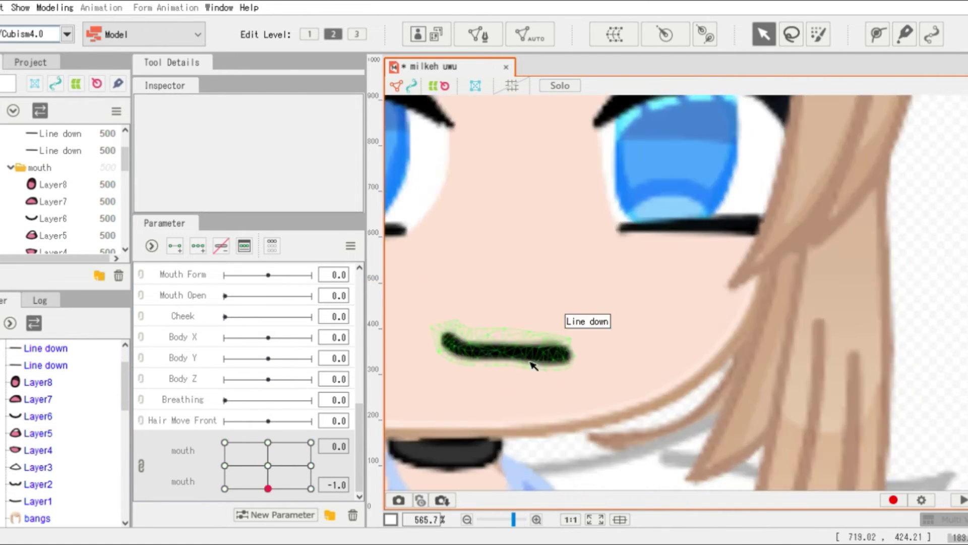
- Inspect the closed mouth shape and move the linked mouth parameters to preview the transitions between shapes
click(533, 363)
click(636, 371)
scroll(636, 370, up, 3)
scroll(643, 372, down, 5)
click(706, 429)
drag(269, 488, 213, 475)
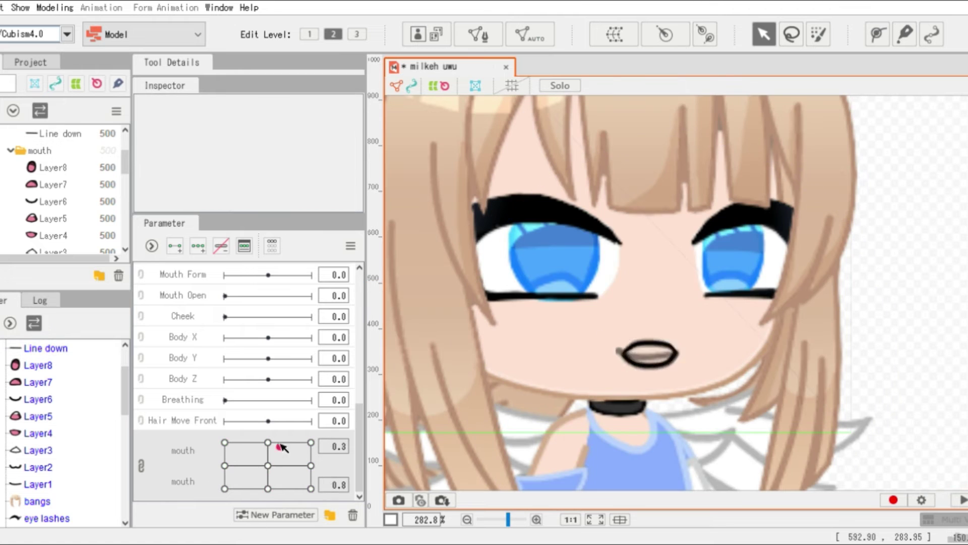
- Set the linked mouth parameters to 1.0 and -1.0 and bend the upper mouth line into a frown with lowered ends
drag(283, 448, 311, 488)
click(650, 341)
scroll(649, 338, up, 6)
drag(571, 382, 570, 361)
drag(696, 382, 701, 363)
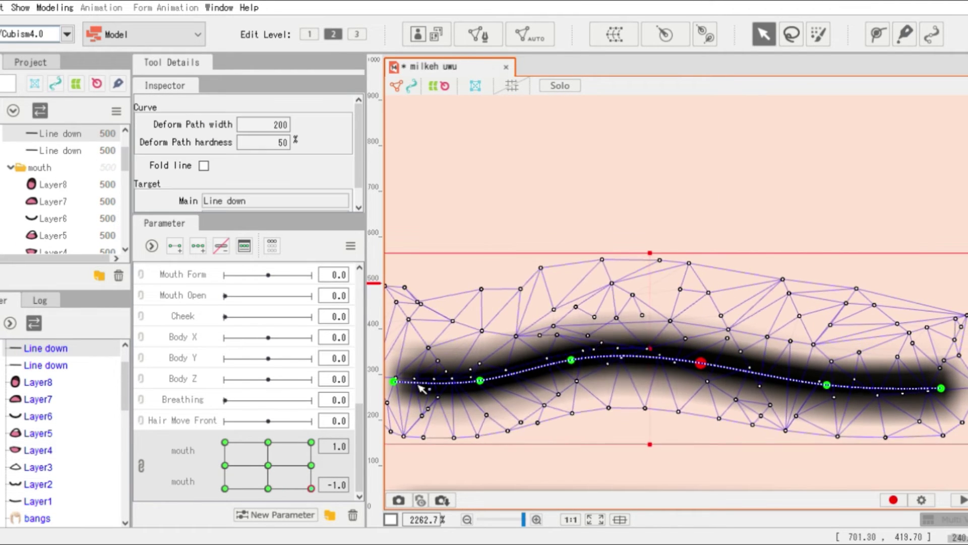
drag(394, 381, 407, 408)
drag(940, 387, 889, 440)
drag(825, 385, 810, 390)
- Shorten the upper line's frown by pulling both of its ends inward along the arch
scroll(487, 364, down, 2)
scroll(445, 379, up, 3)
drag(450, 400, 519, 371)
scroll(527, 376, down, 3)
drag(767, 411, 728, 388)
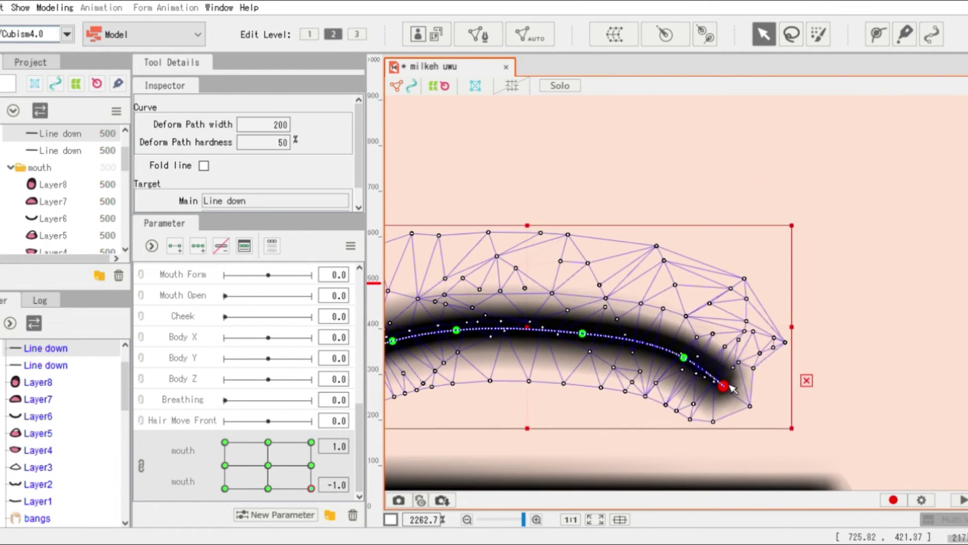
- Raise the lower mouth line onto the upper line and bend it to follow the same frown arch
scroll(730, 390, down, 2)
click(660, 447)
drag(660, 447, 661, 406)
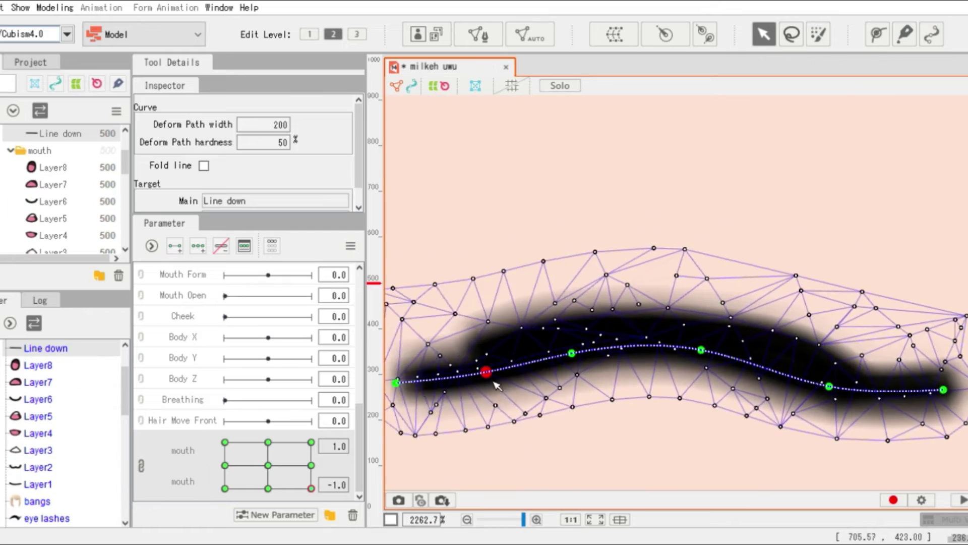
drag(486, 372, 499, 398)
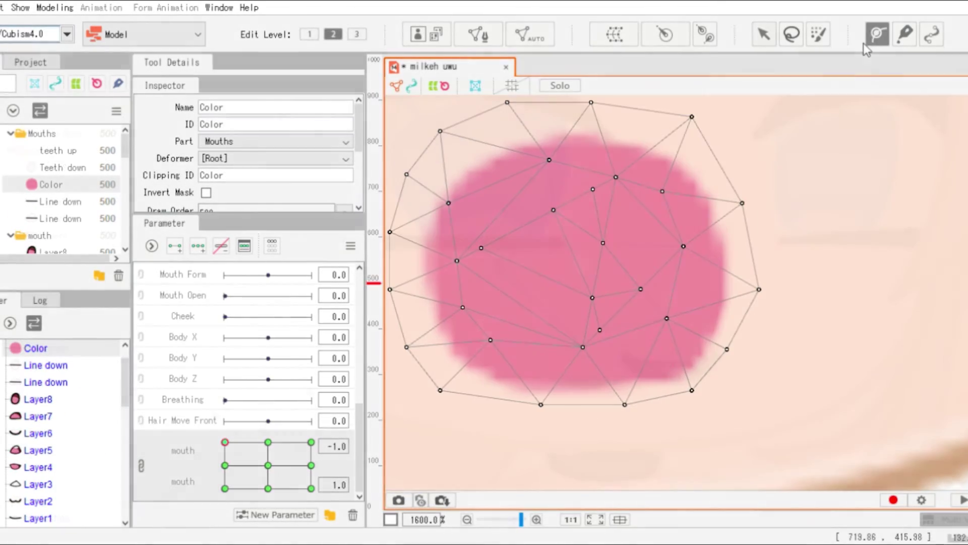
- Trace a deform path around the outline of the pink Color mesh, switch back to the Arrow tool and save the model
scroll(609, 182, up, 2)
scroll(608, 181, up, 1)
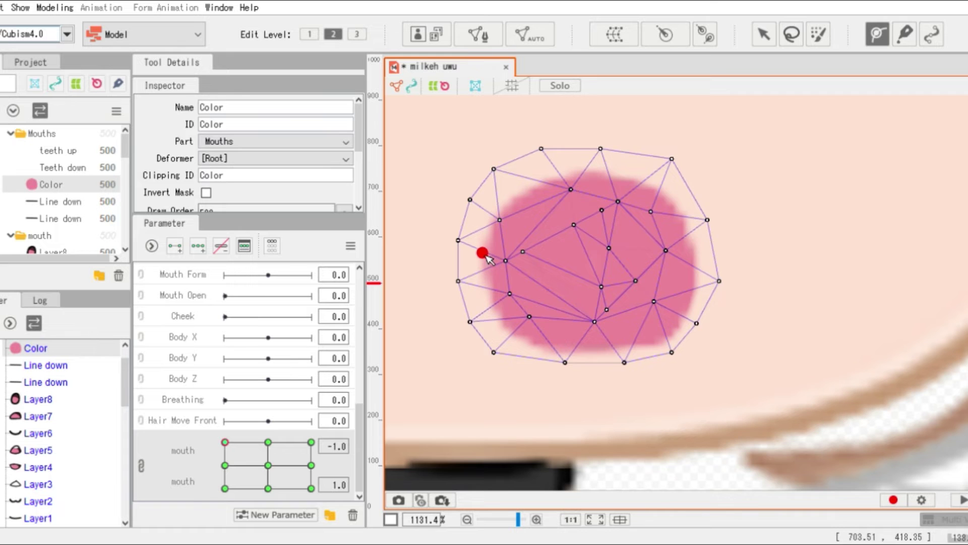
click(484, 254)
scroll(494, 242, down, 1)
scroll(517, 218, down, 15)
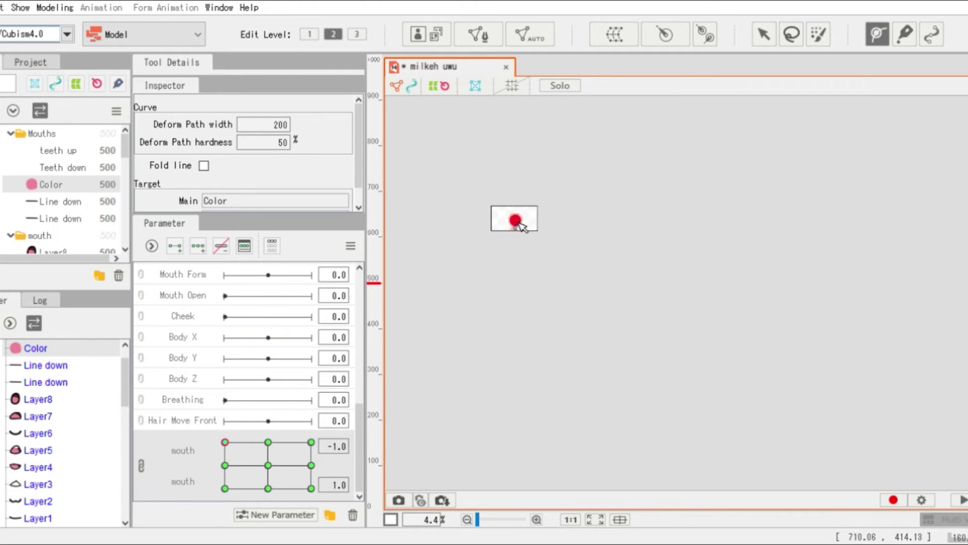
scroll(518, 216, up, 18)
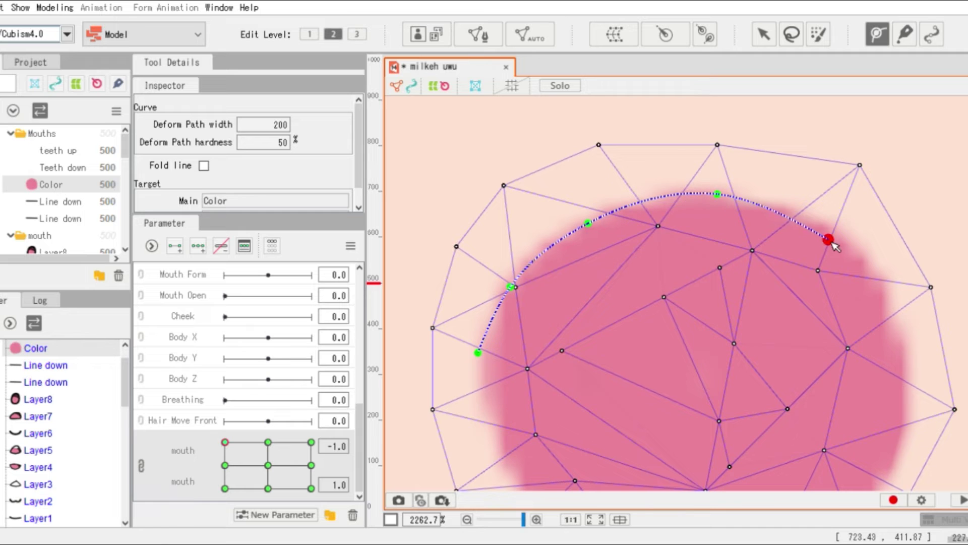
scroll(893, 325, down, 1)
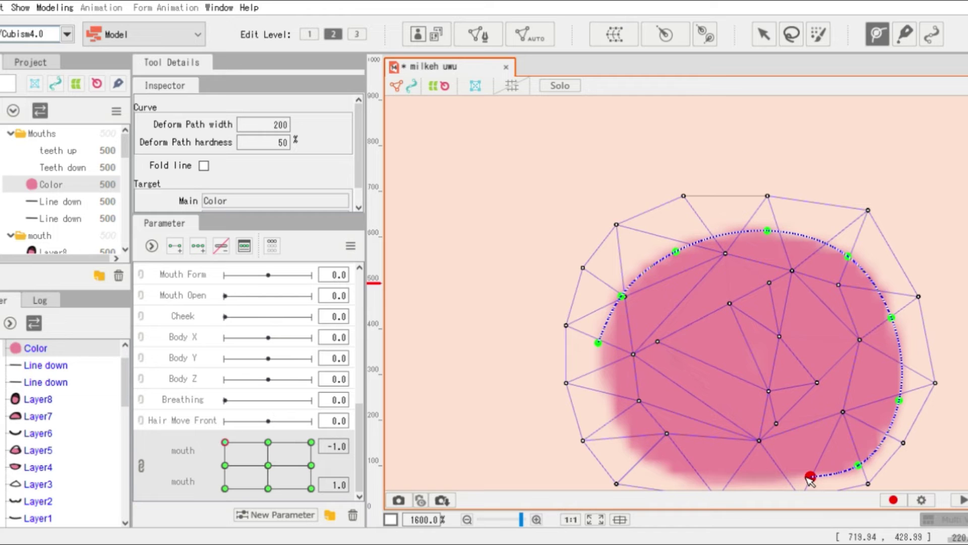
scroll(722, 489, down, 2)
scroll(722, 489, up, 3)
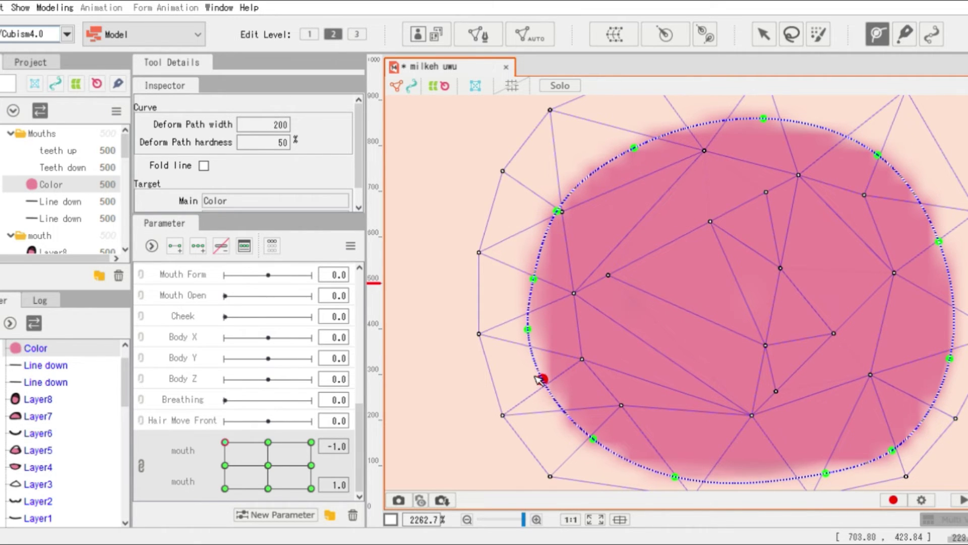
scroll(585, 323, down, 5)
scroll(620, 309, up, 2)
click(757, 43)
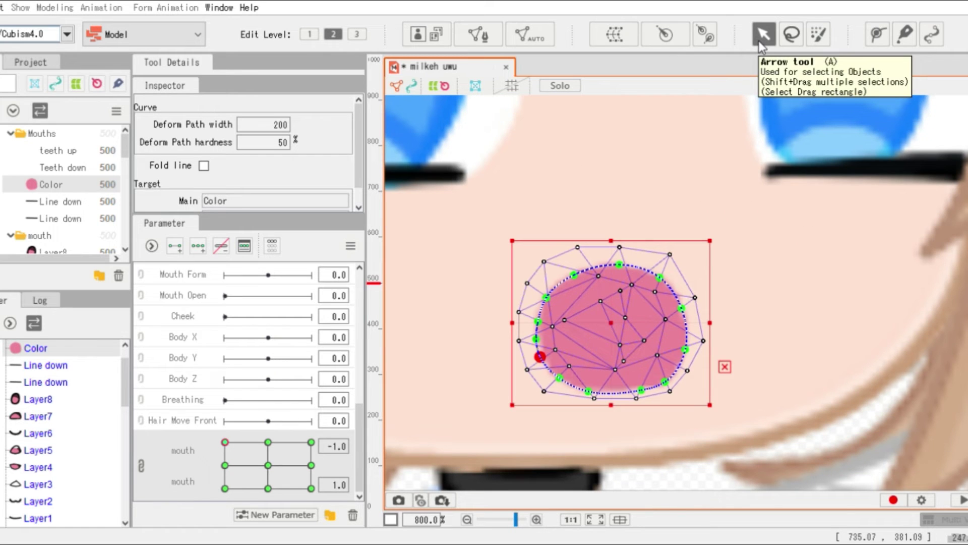
key(ctrl+s)
- Reorder the mouth meshes so both lines come first, followed by Teeth down, teeth up and Color
click(72, 152)
shift+click(70, 168)
drag(71, 168, 62, 219)
click(62, 220)
drag(60, 154, 53, 194)
click(73, 152)
drag(78, 156, 56, 183)
click(56, 218)
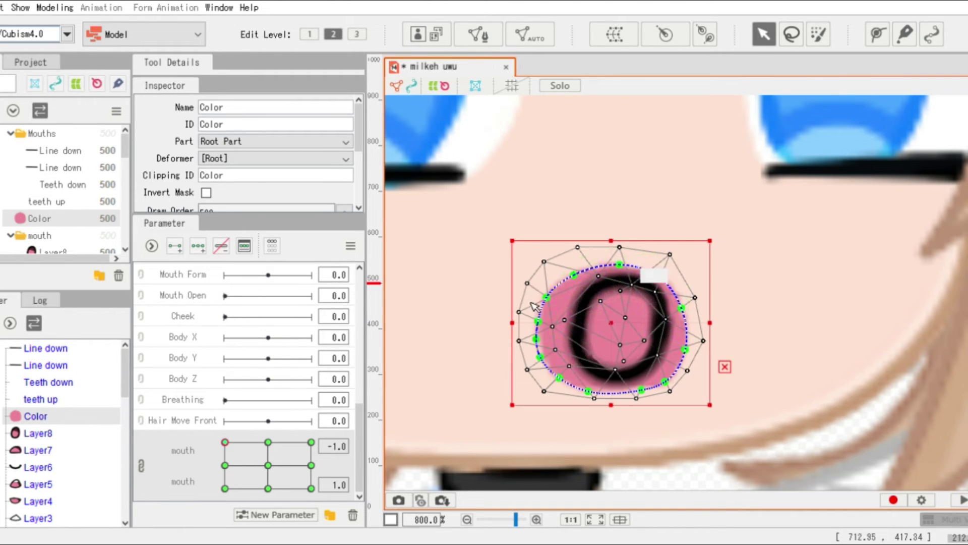
- At mouth values -1.0 and 1.0, pull the upper-left deform points of Color in to the black mouth outline
scroll(535, 307, up, 1)
scroll(651, 359, down, 1)
scroll(716, 349, up, 1)
scroll(735, 345, down, 1)
scroll(737, 343, up, 1)
drag(757, 323, 564, 272)
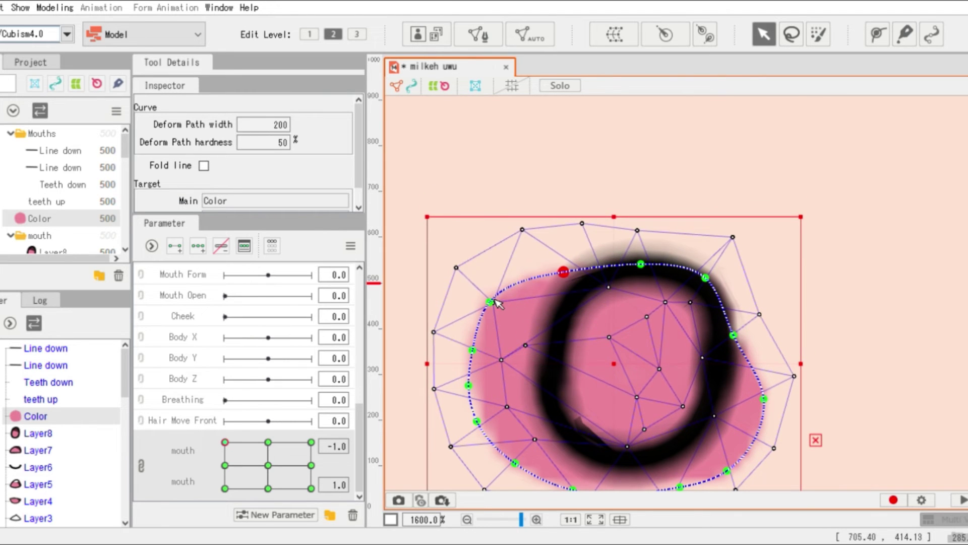
drag(492, 301, 548, 311)
click(565, 274)
drag(564, 273, 562, 319)
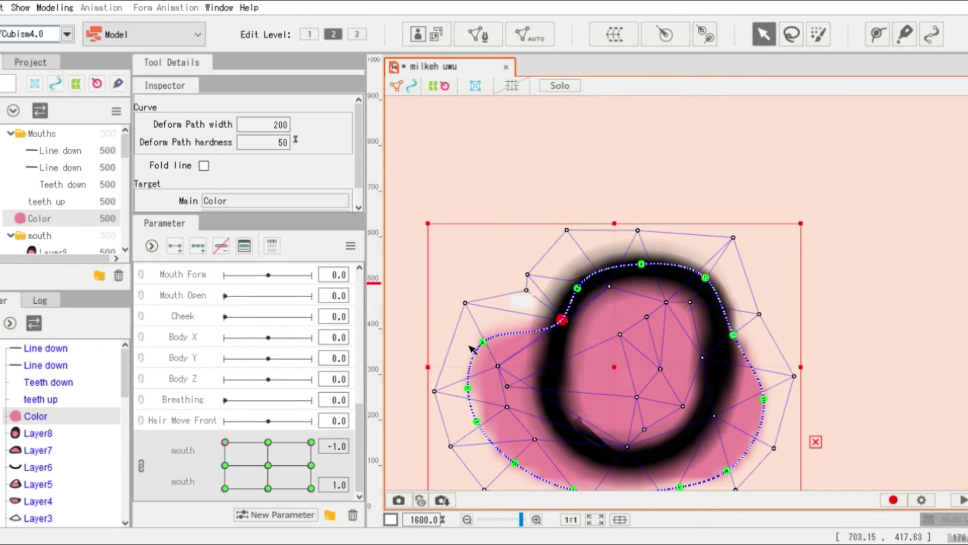
- Pull the left-side deform points of Color in to the left edge of the mouth outline
drag(482, 343, 539, 365)
drag(468, 387, 524, 398)
drag(517, 356, 549, 411)
mouse_move(546, 374)
mouse_down()
mouse_move(555, 387)
mouse_move(561, 378)
mouse_up()
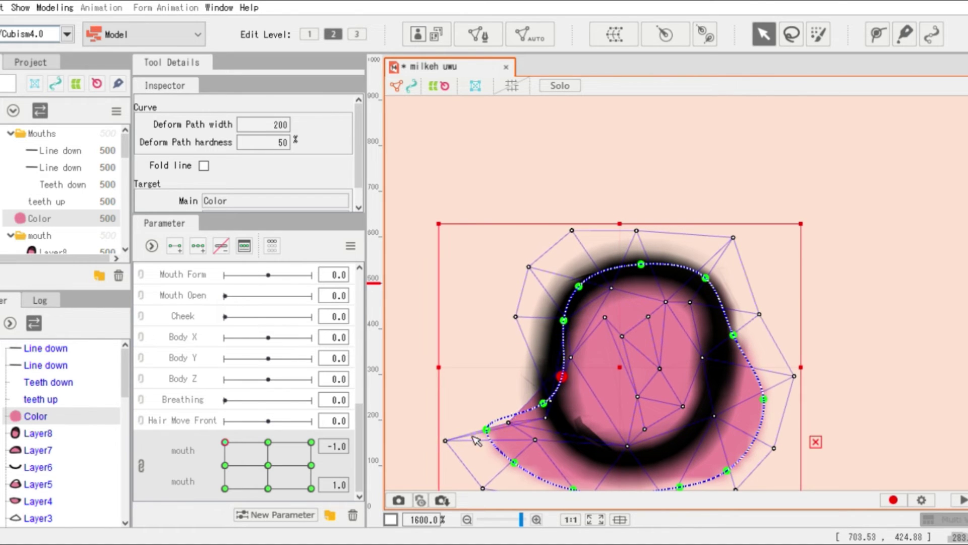
- Pull the lower and right-side deform points of Color in to the black mouth outline
drag(486, 431, 552, 405)
drag(515, 462, 565, 427)
drag(577, 489, 606, 459)
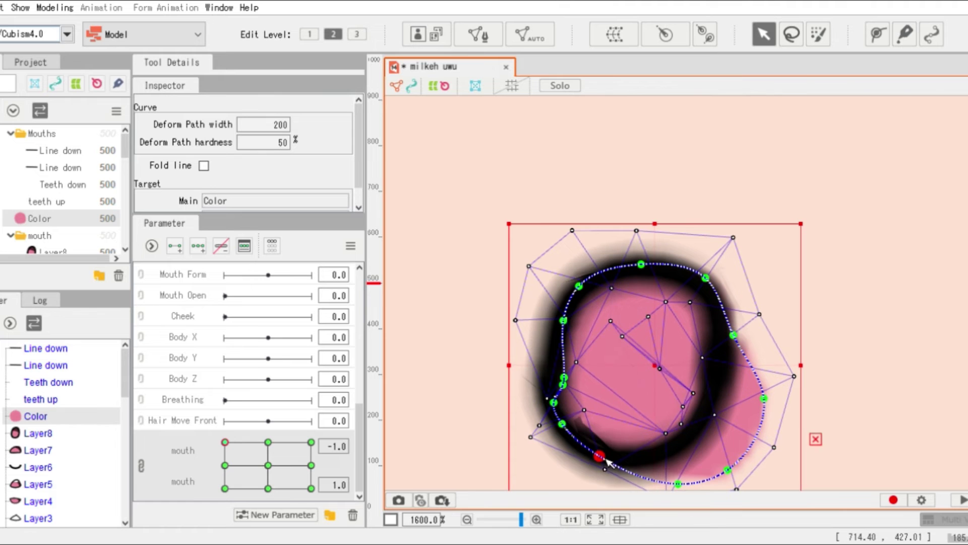
drag(557, 389, 584, 446)
drag(725, 474, 709, 438)
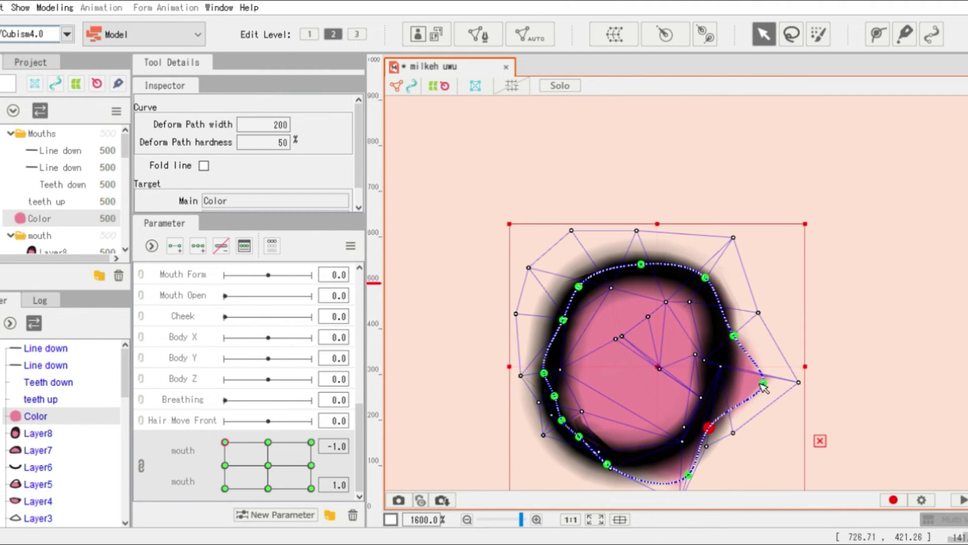
drag(764, 384, 722, 334)
drag(680, 479, 658, 455)
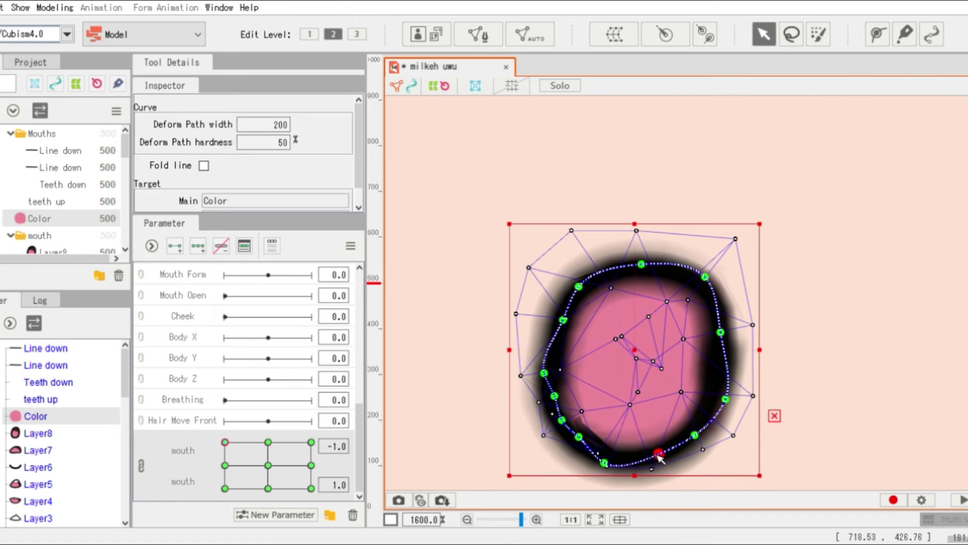
scroll(615, 463, down, 5)
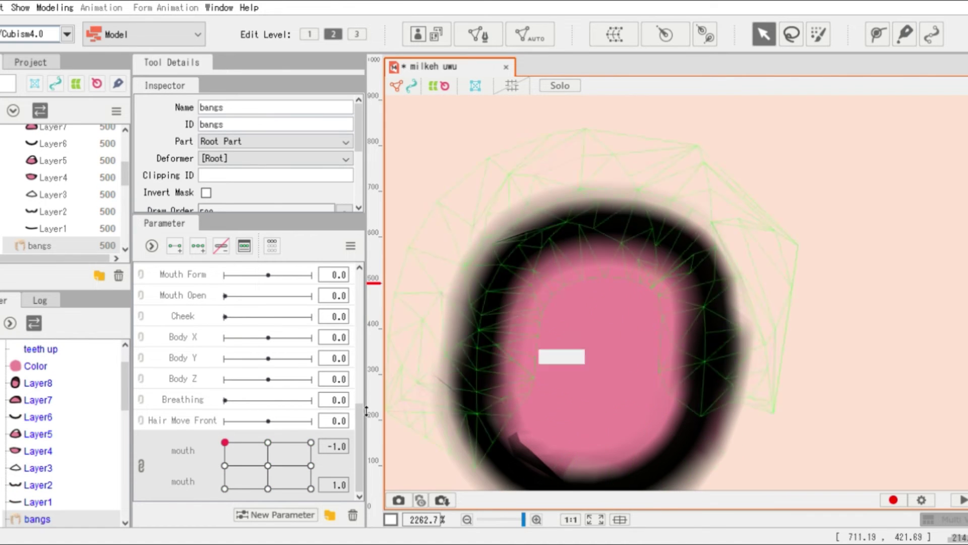
- At mouth values 0.0 and 1.0, pull the upper-right and lower-right deform points of Color in to the mouth outline
drag(225, 442, 266, 442)
click(643, 210)
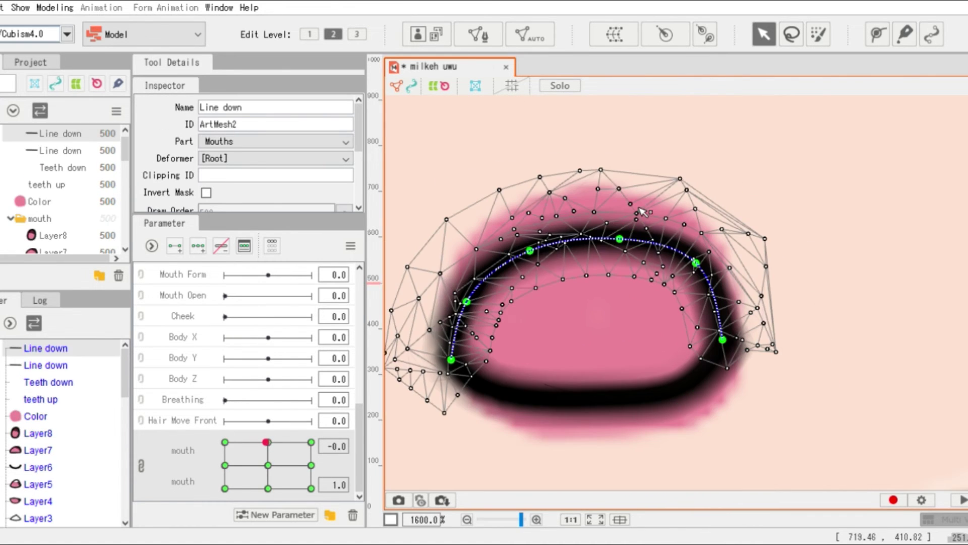
click(56, 203)
drag(610, 187, 605, 239)
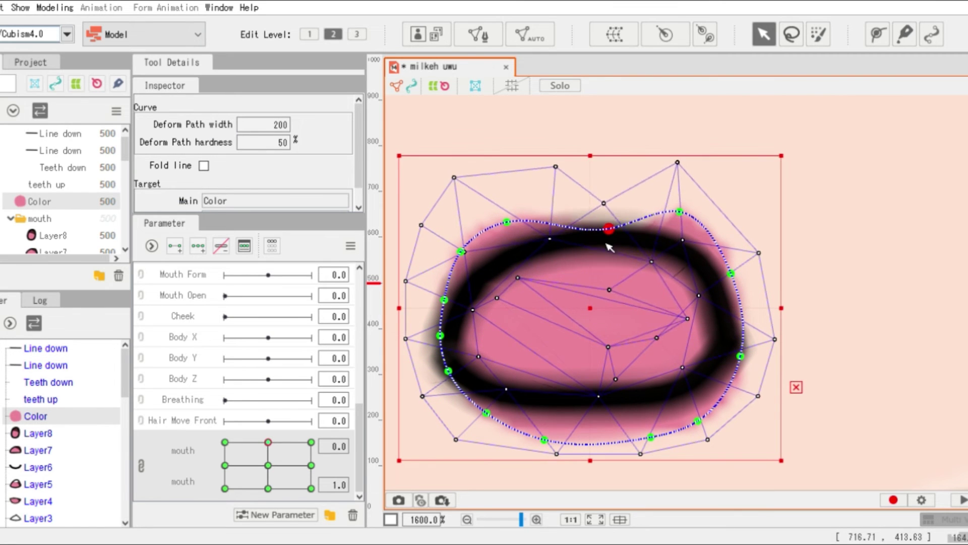
drag(685, 214, 680, 249)
drag(728, 271, 714, 289)
drag(697, 421, 631, 386)
- Pull the lower-left and upper-left deform points of Color in to the oval mouth outline and deselect the mesh
drag(544, 441, 536, 398)
drag(486, 412, 486, 388)
drag(461, 251, 491, 274)
drag(508, 219, 536, 240)
drag(605, 232, 610, 240)
click(817, 174)
scroll(655, 245, down, 2)
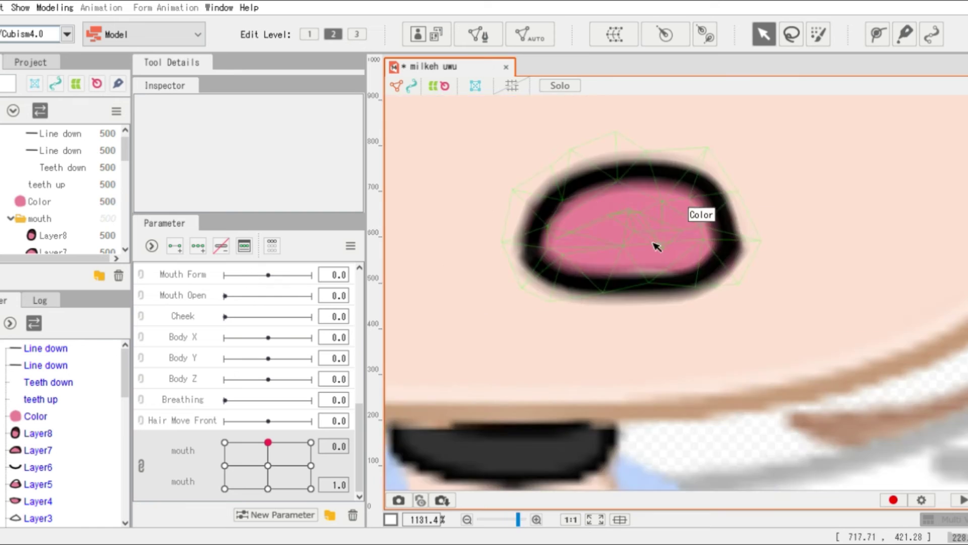
- Return to mouth values -1.0 and 1.0 and move Color's bottom deform point slightly down within the outline
drag(270, 447, 224, 437)
click(51, 202)
scroll(684, 316, up, 3)
drag(585, 376, 585, 390)
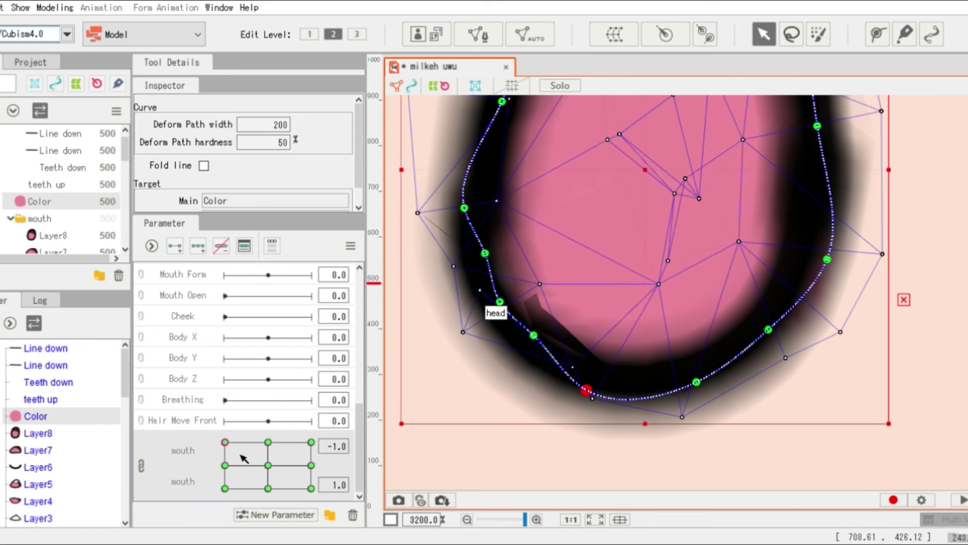
- At mouth values 1.0 and 1.0, pull the top deform points of Color down toward the curved smile line
drag(237, 452, 311, 438)
scroll(691, 368, down, 6)
click(461, 369)
click(46, 201)
scroll(732, 362, up, 3)
scroll(611, 304, up, 1)
drag(656, 190, 663, 377)
drag(712, 291, 771, 361)
click(882, 461)
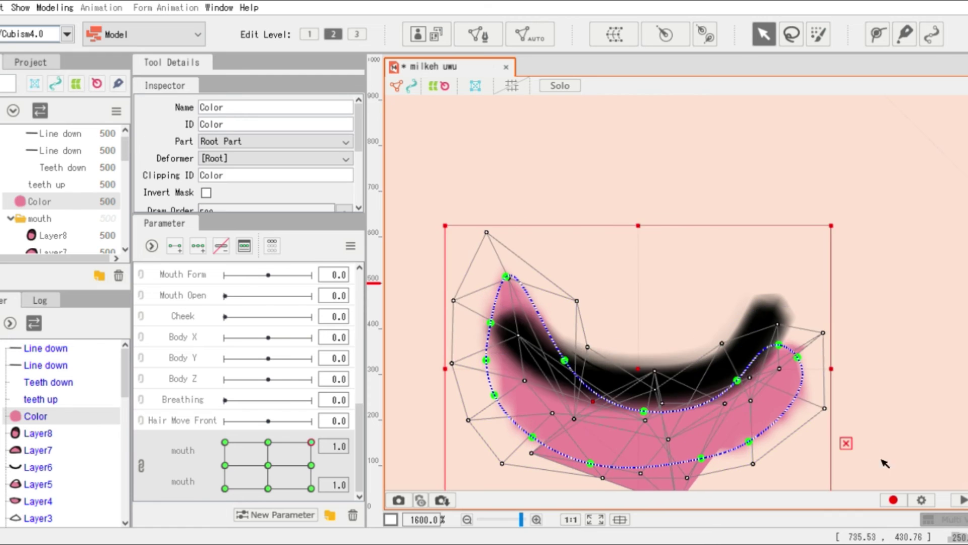
- Move the middle and right-side deform points of Color onto the smile line
click(882, 461)
click(664, 472)
drag(541, 302, 589, 381)
drag(652, 350, 651, 394)
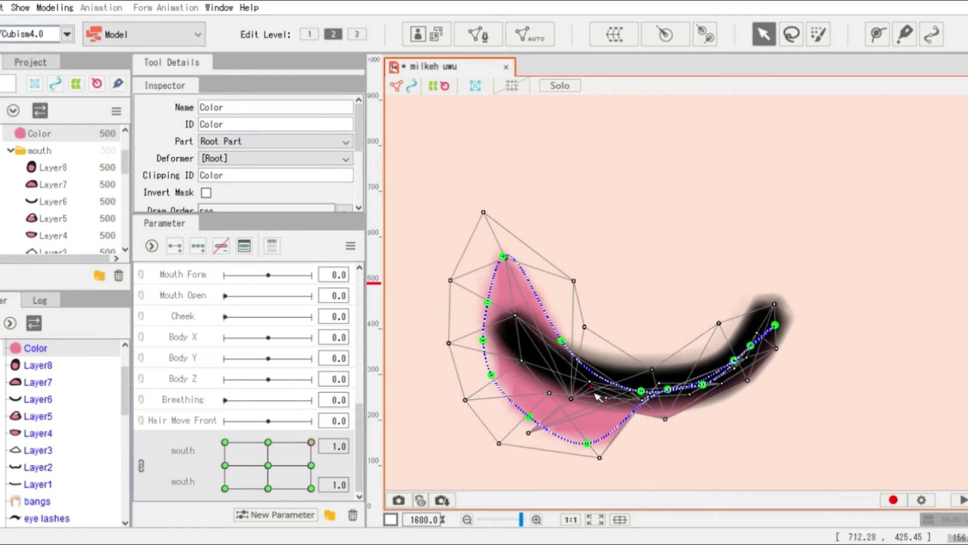
- Collapse the left-side deform points of Color into the smile line's left end
drag(478, 334, 504, 337)
drag(503, 256, 514, 339)
scroll(510, 323, down, 1)
scroll(510, 323, up, 1)
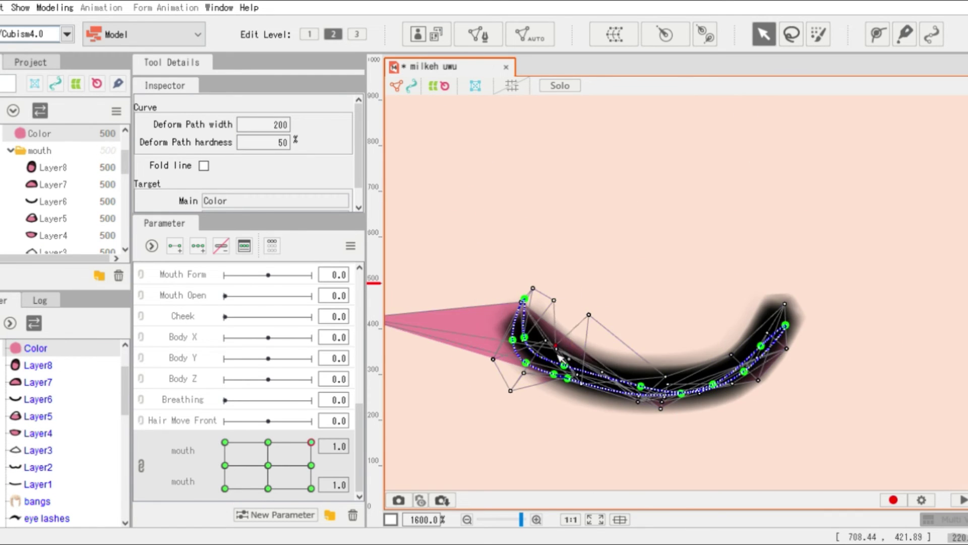
drag(585, 328, 550, 336)
scroll(499, 315, down, 1)
drag(422, 319, 511, 333)
scroll(511, 333, up, 2)
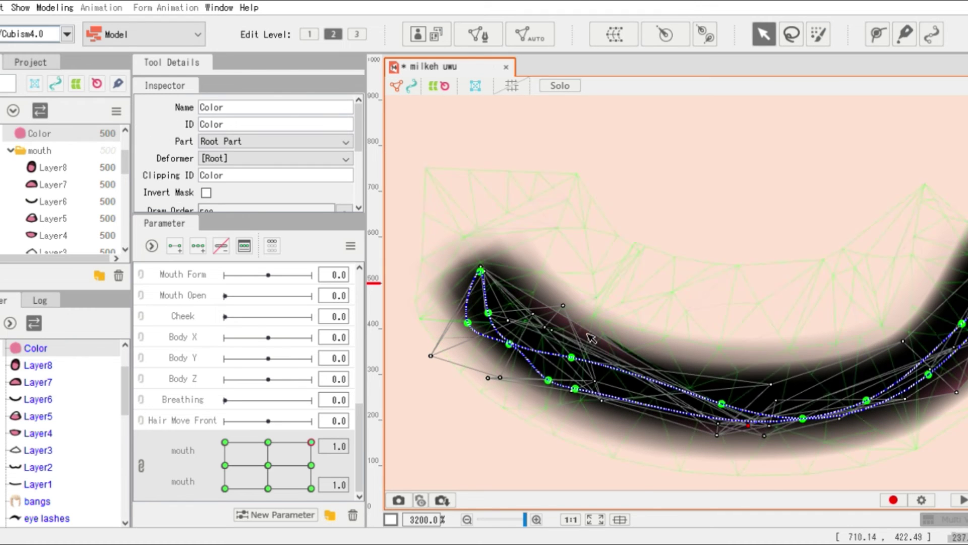
- Nudge Color's right-side point inward so the pink hides behind the smile line, and deselect the mesh
drag(956, 392, 940, 389)
scroll(938, 389, down, 1)
scroll(666, 328, up, 1)
scroll(650, 331, down, 8)
click(677, 287)
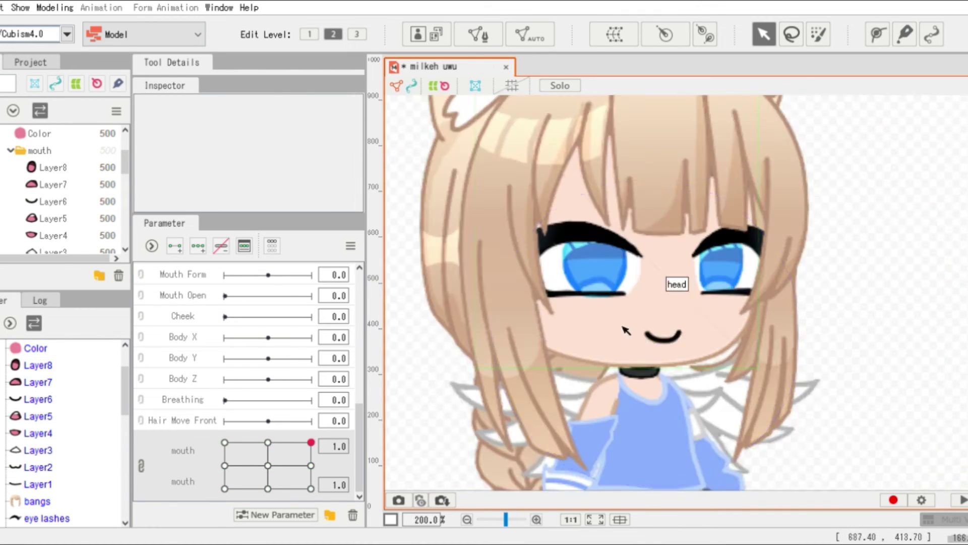
- At mouth values -1.0 and 0.0, fit the top, side and bottom deform points of Color to the dome-shaped mouth outline
scroll(671, 335, up, 4)
drag(311, 442, 274, 433)
drag(162, 460, 164, 467)
scroll(651, 307, up, 2)
click(631, 403)
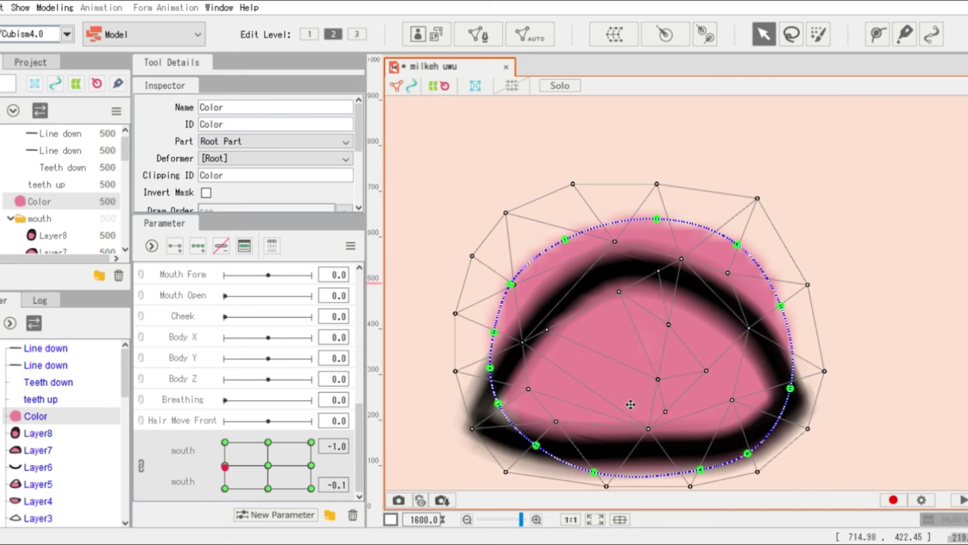
click(225, 465)
drag(625, 218, 659, 253)
drag(769, 273, 755, 324)
drag(516, 281, 550, 298)
drag(595, 466, 596, 456)
drag(749, 452, 754, 447)
- At mouth values 0.0 and 0.0, align the upper deform points of Color with the flat top line of the mouth
drag(225, 466, 268, 465)
drag(549, 231, 588, 259)
drag(658, 229, 667, 277)
drag(781, 289, 812, 281)
drag(646, 292, 662, 282)
- Try moving a left-side deform point of Color up toward the outline's corner and undo the last moves
drag(504, 353, 485, 274)
key(ctrl+z)
key(ctrl+z)
key(ctrl+z)
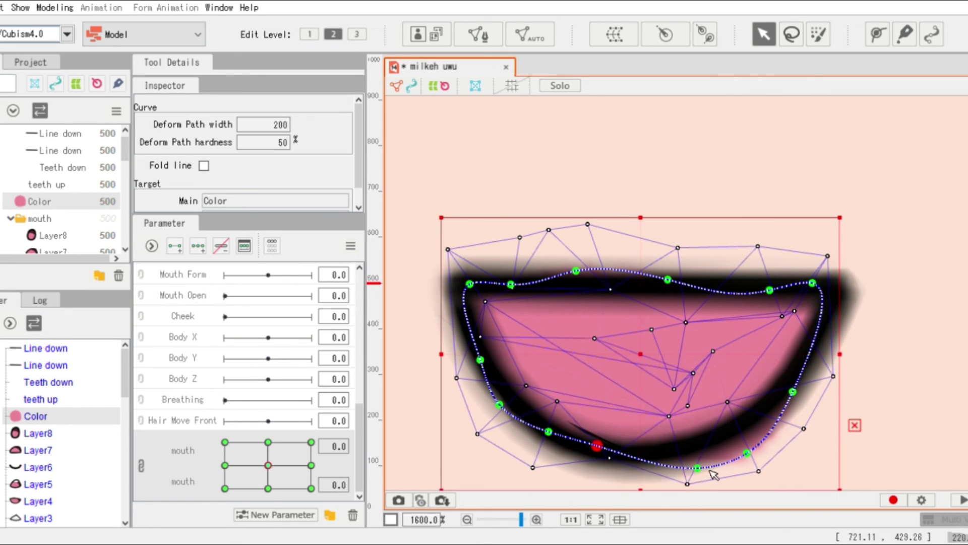
- At mouth values 1.0 and 1.0, refine the left-side and lower-right deform points of Color within the smile line
click(284, 459)
drag(282, 458, 320, 413)
scroll(560, 379, up, 2)
click(497, 395)
click(534, 332)
drag(536, 335, 525, 352)
drag(497, 397, 511, 401)
drag(452, 366, 465, 369)
drag(795, 451, 764, 459)
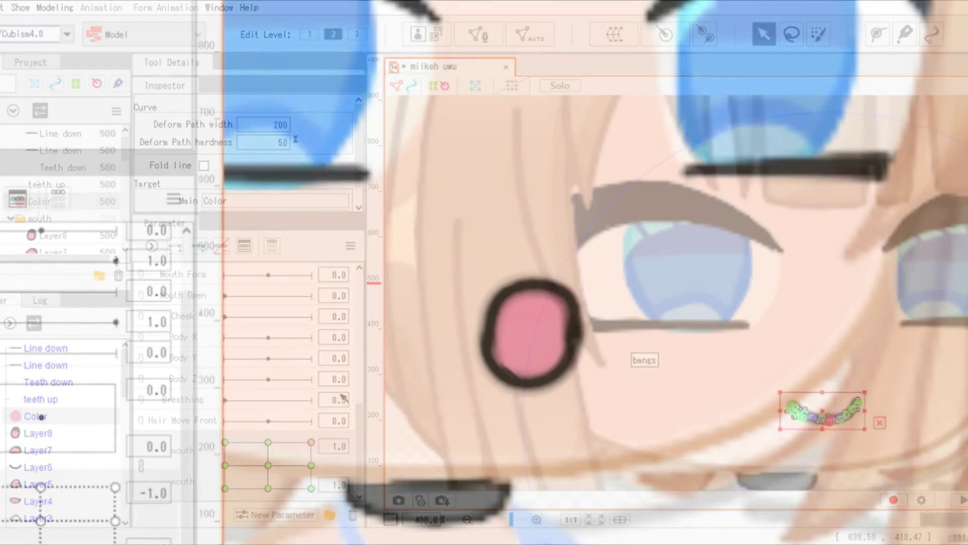